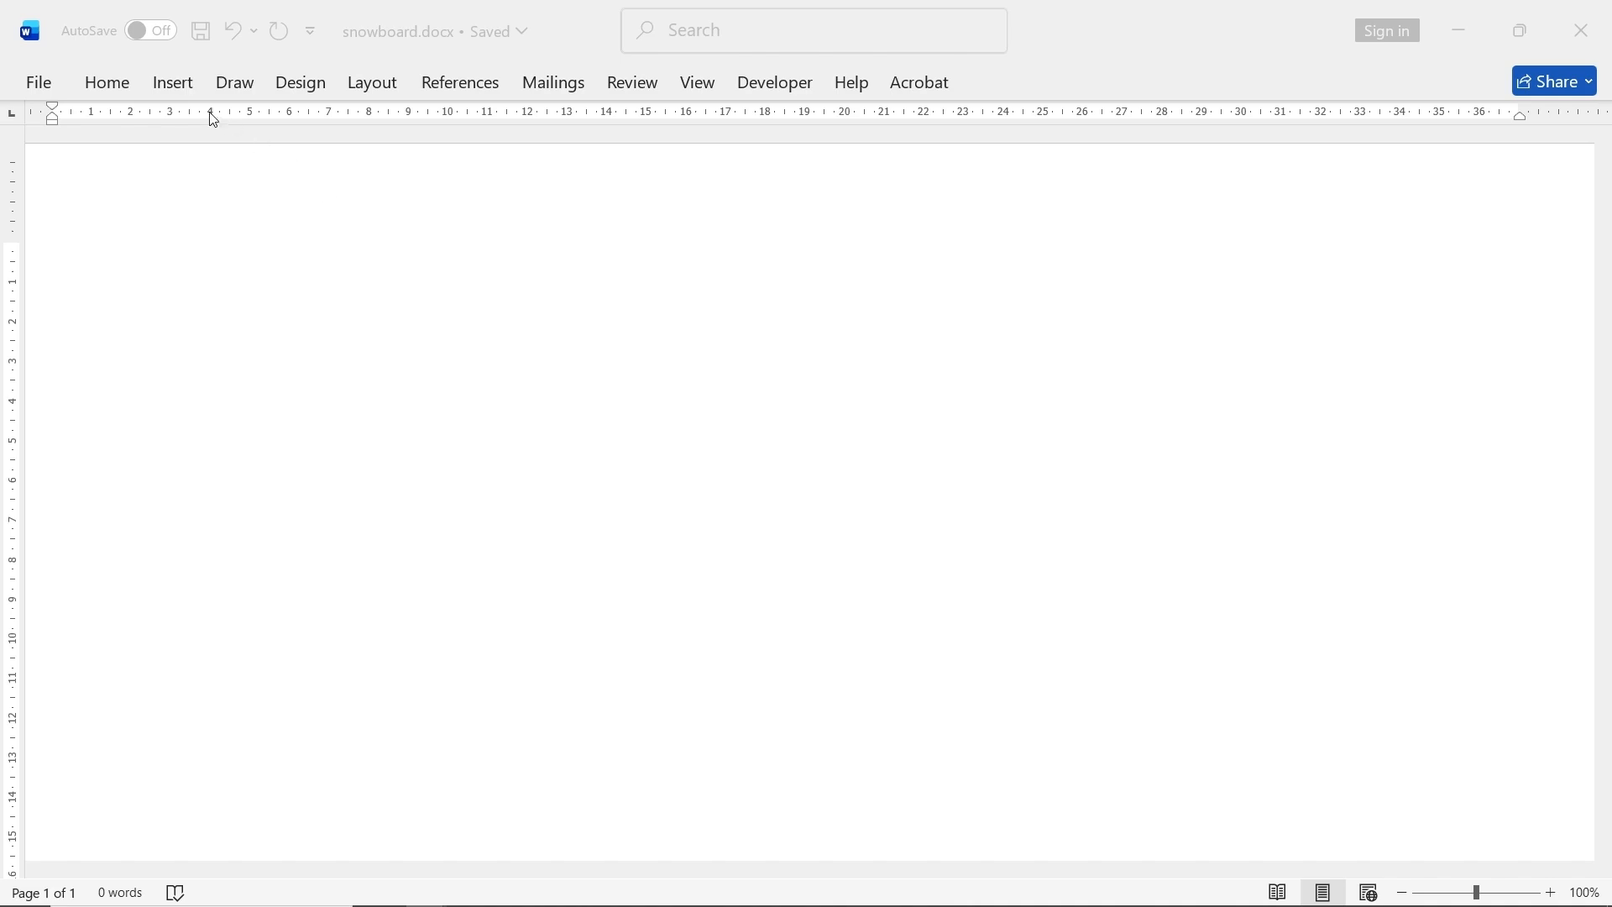
Draw a horizontal rounded rectangle about 20.7 cm wide and 4.9 cm high, then round its ends into full semicircles.
click(180, 83)
click(182, 84)
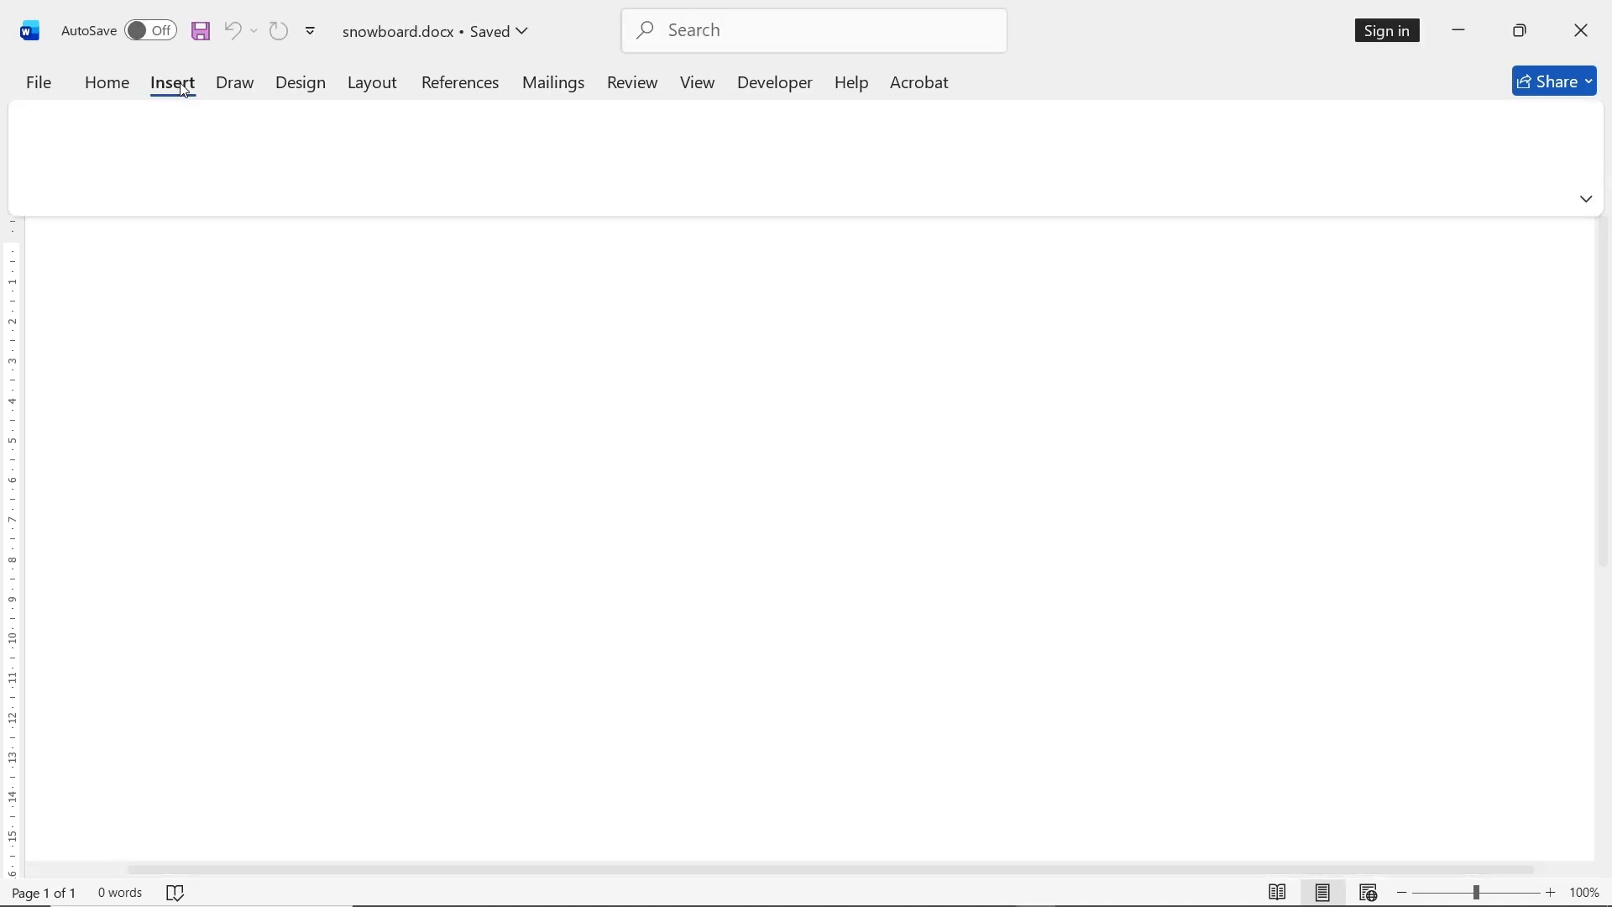
click(344, 119)
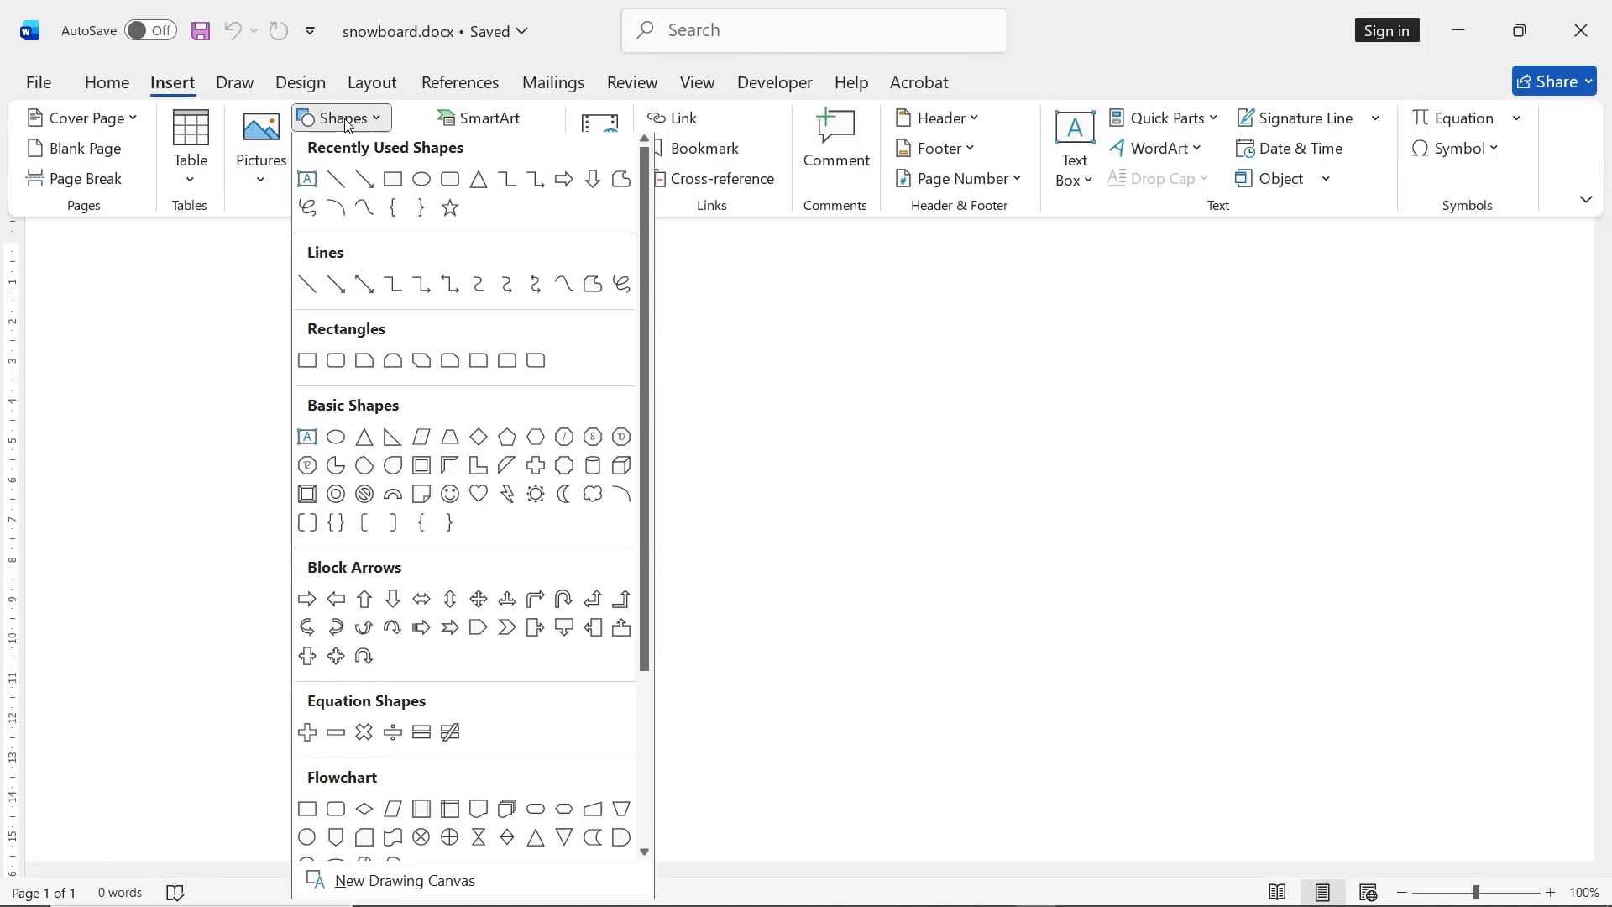
click(450, 183)
drag(355, 273, 1176, 467)
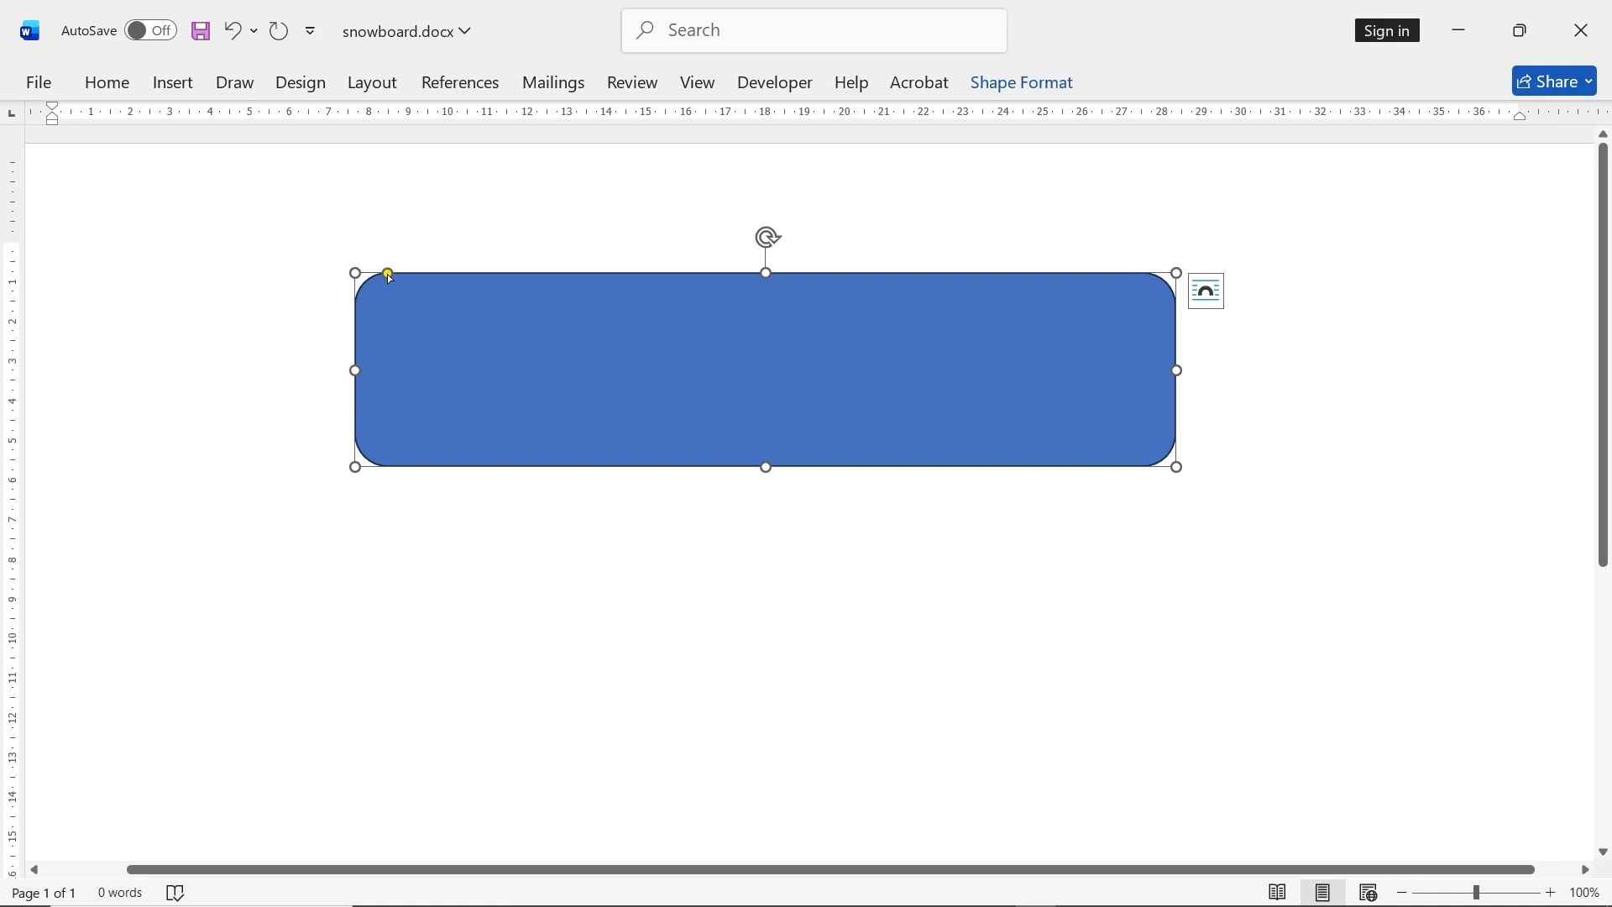
drag(390, 274, 450, 274)
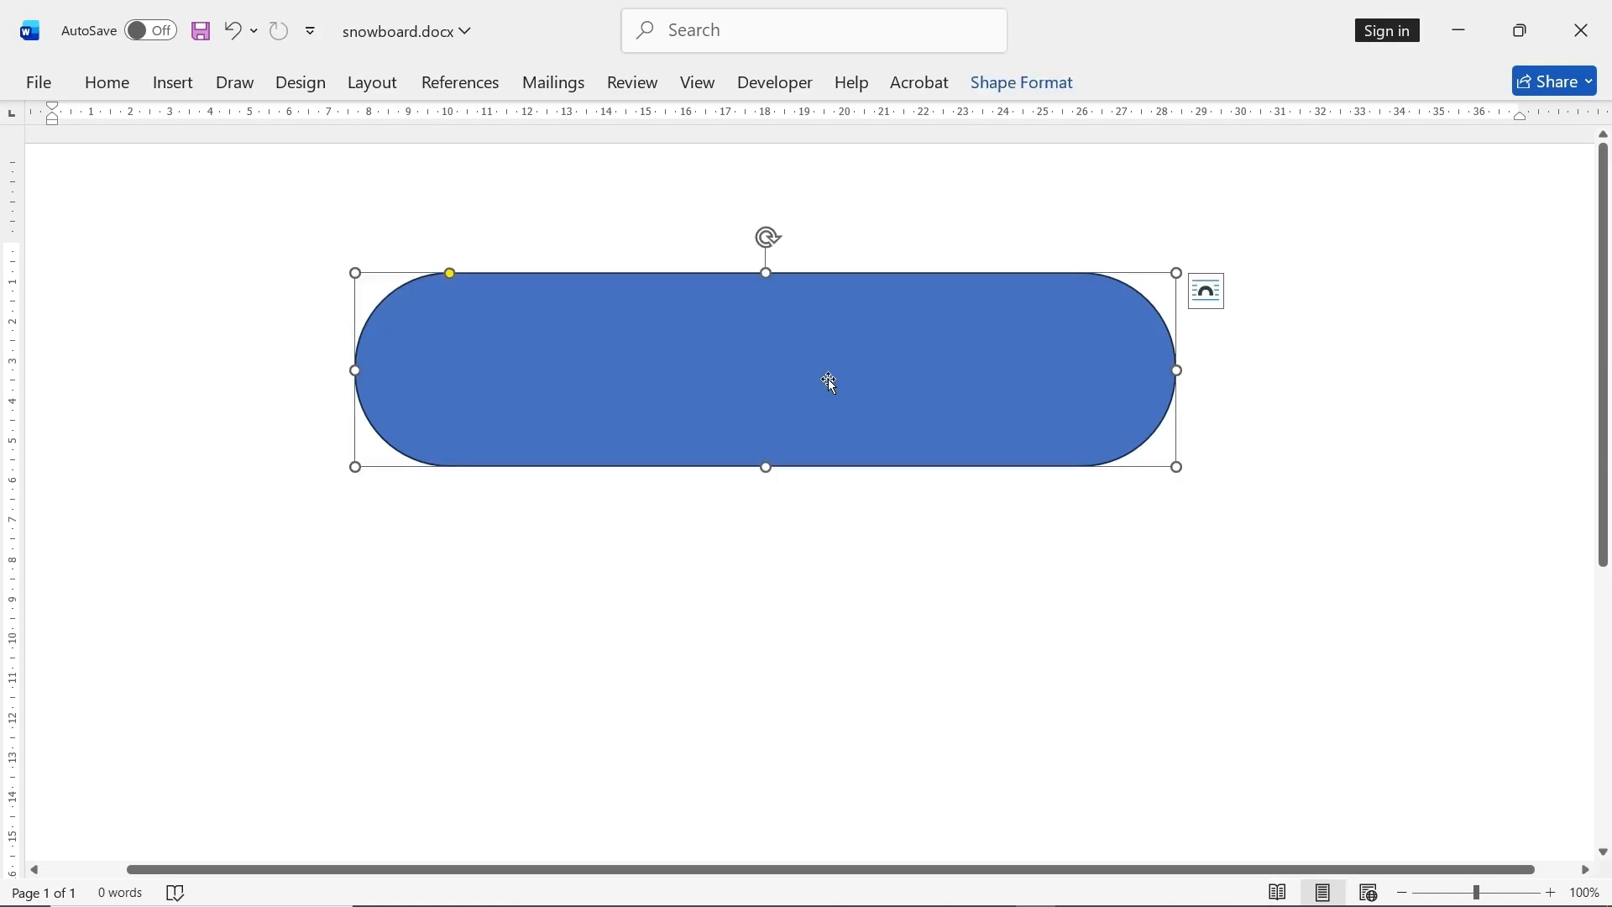
Fill the rounded shape with the dark blue gradient variation that runs from dark at its upper edge to lighter below.
click(1025, 83)
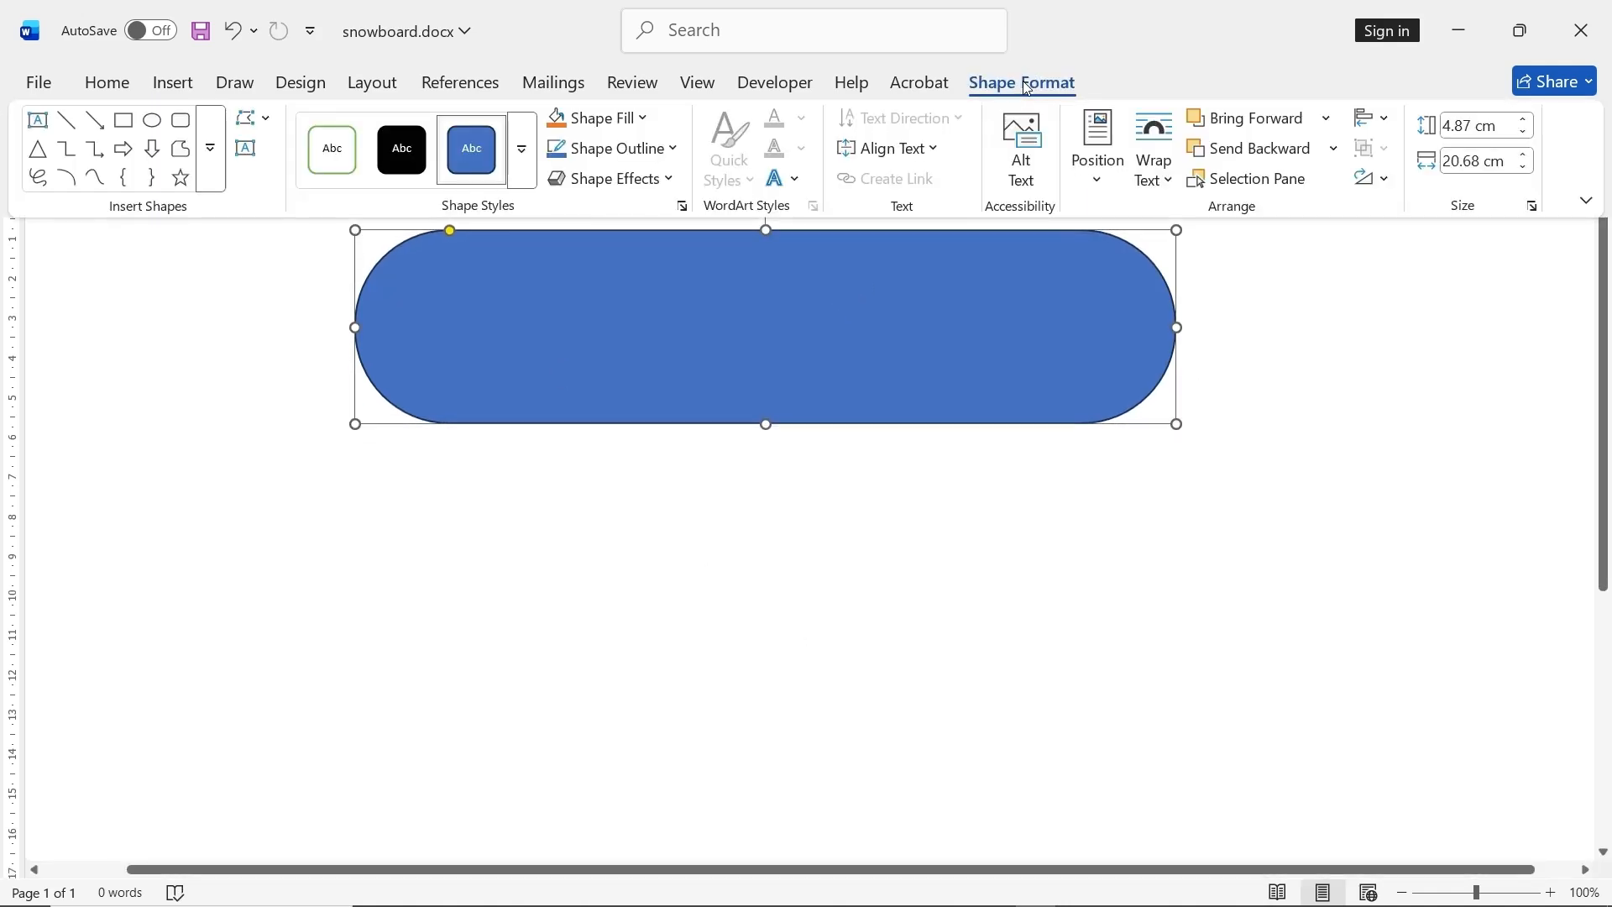
click(628, 122)
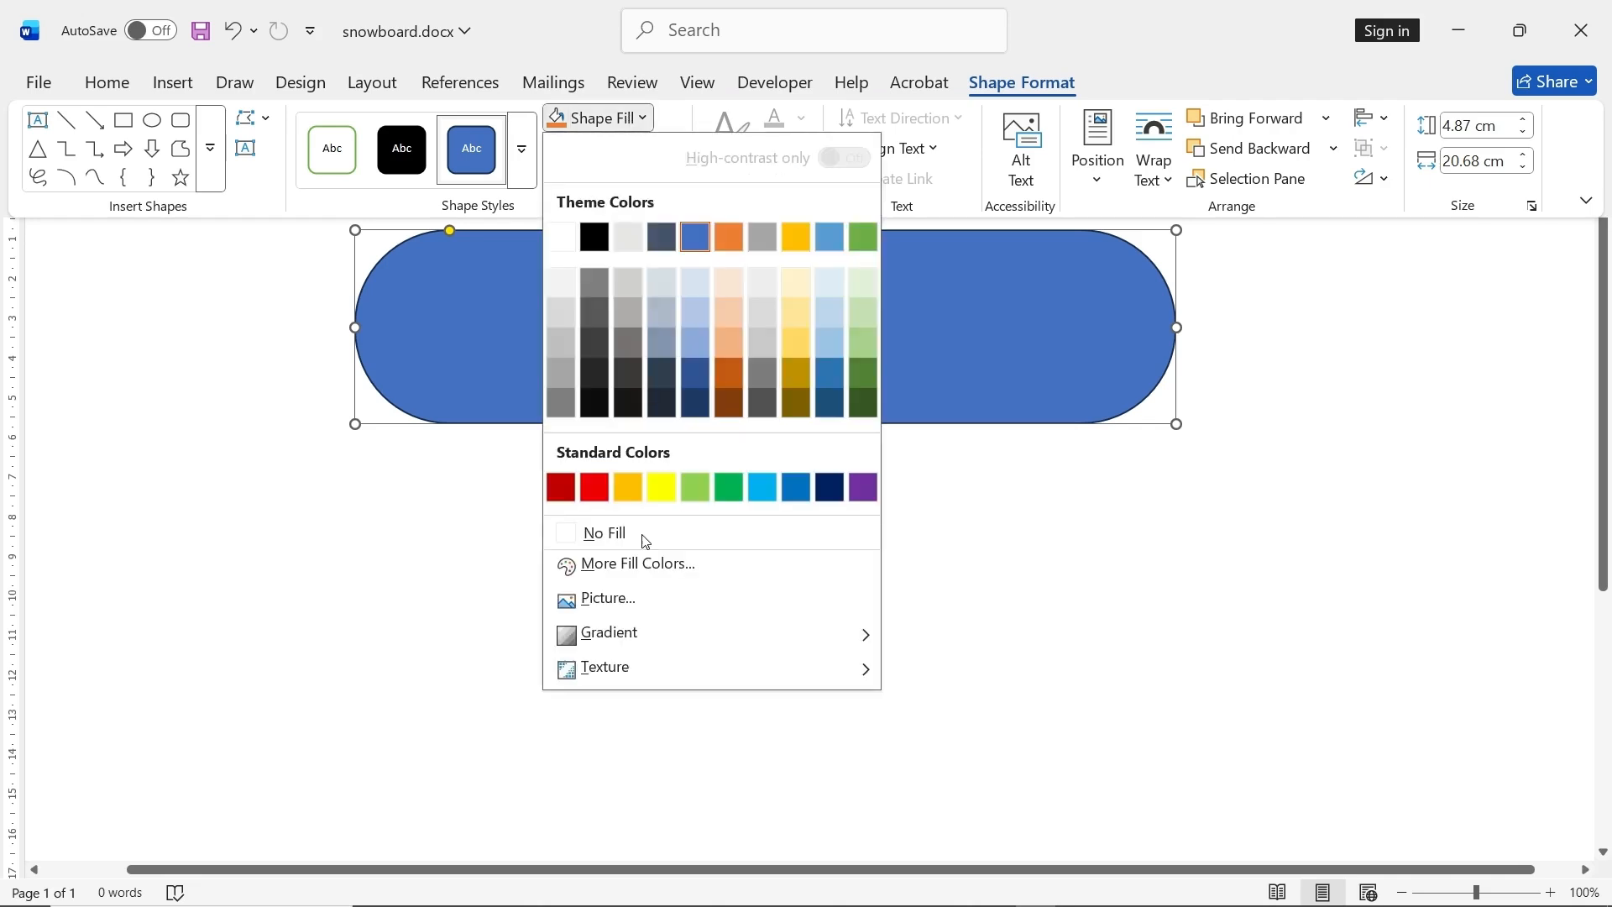
mouse_move(613, 636)
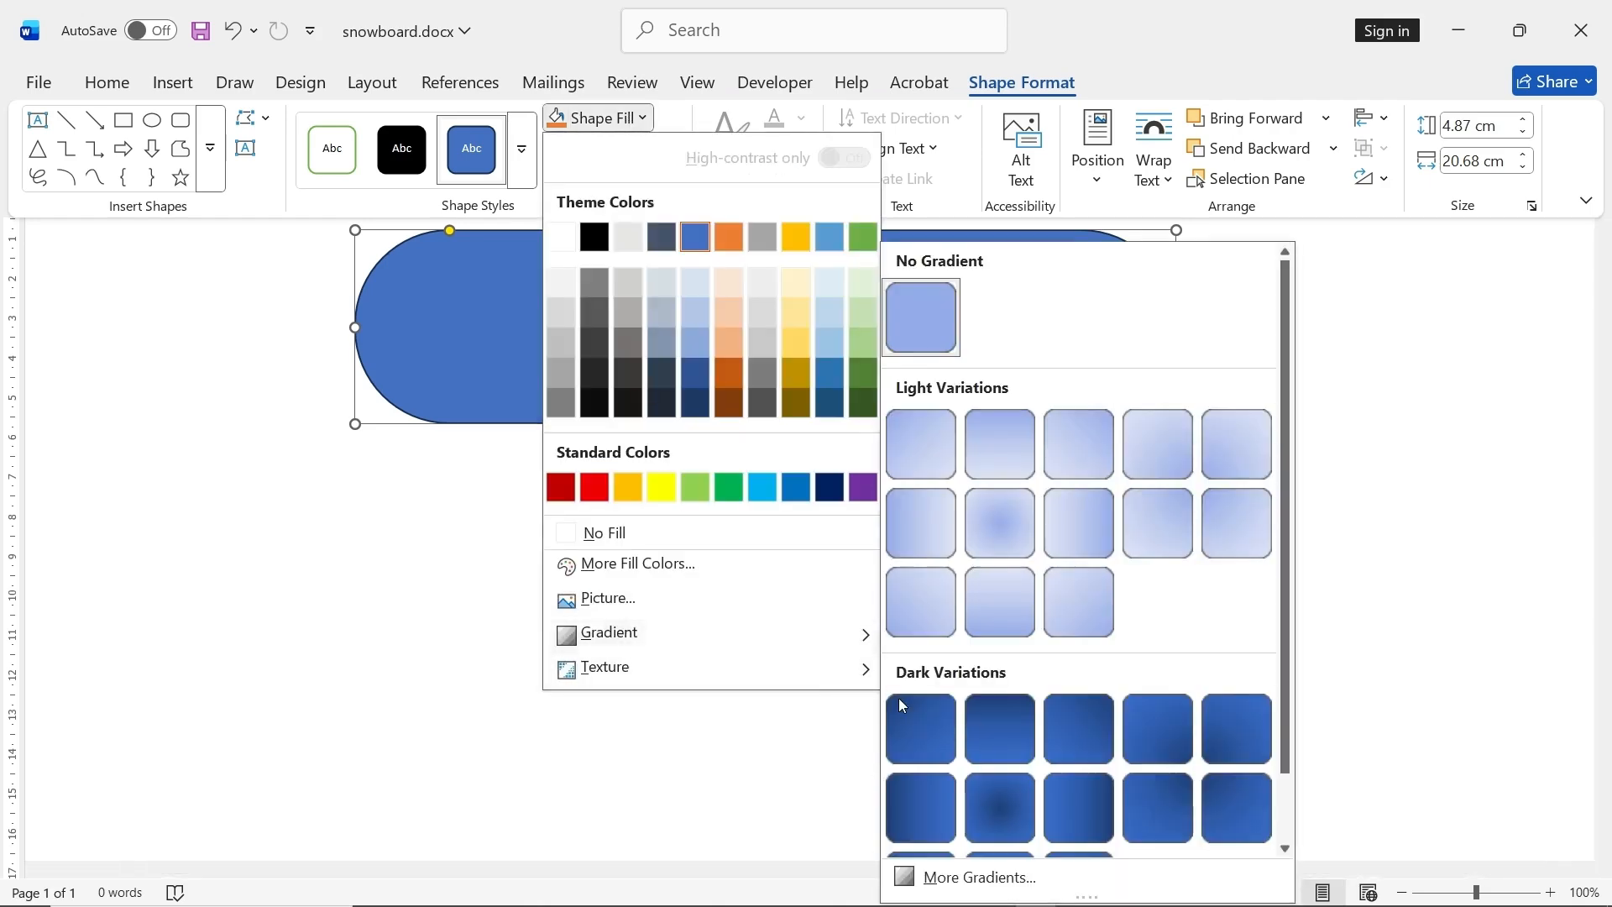
click(1020, 747)
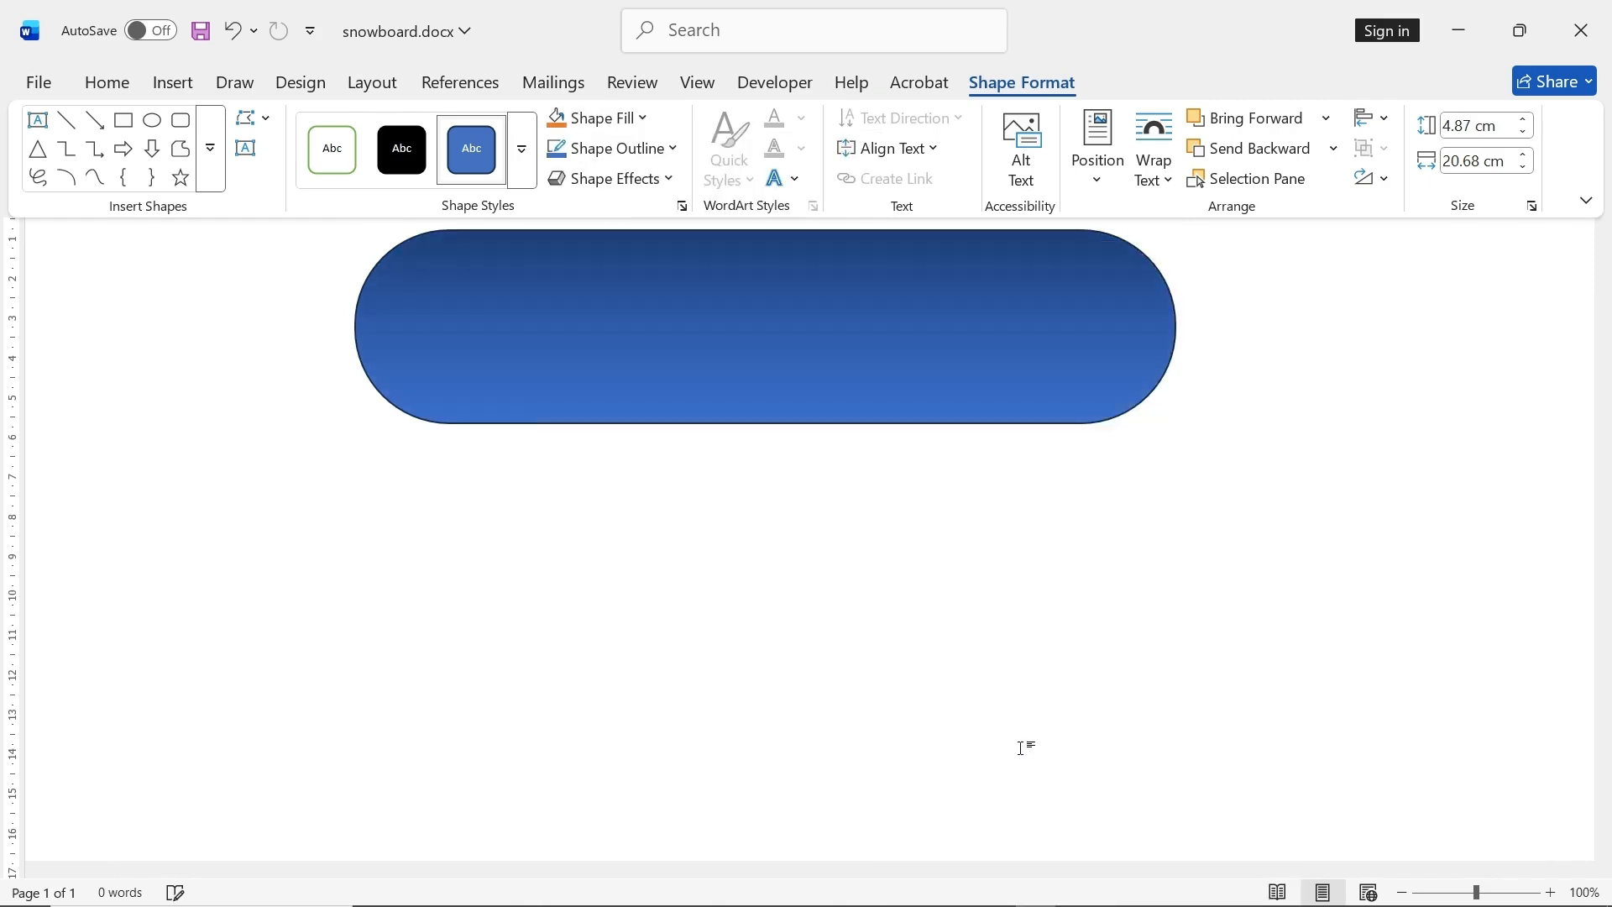
click(862, 452)
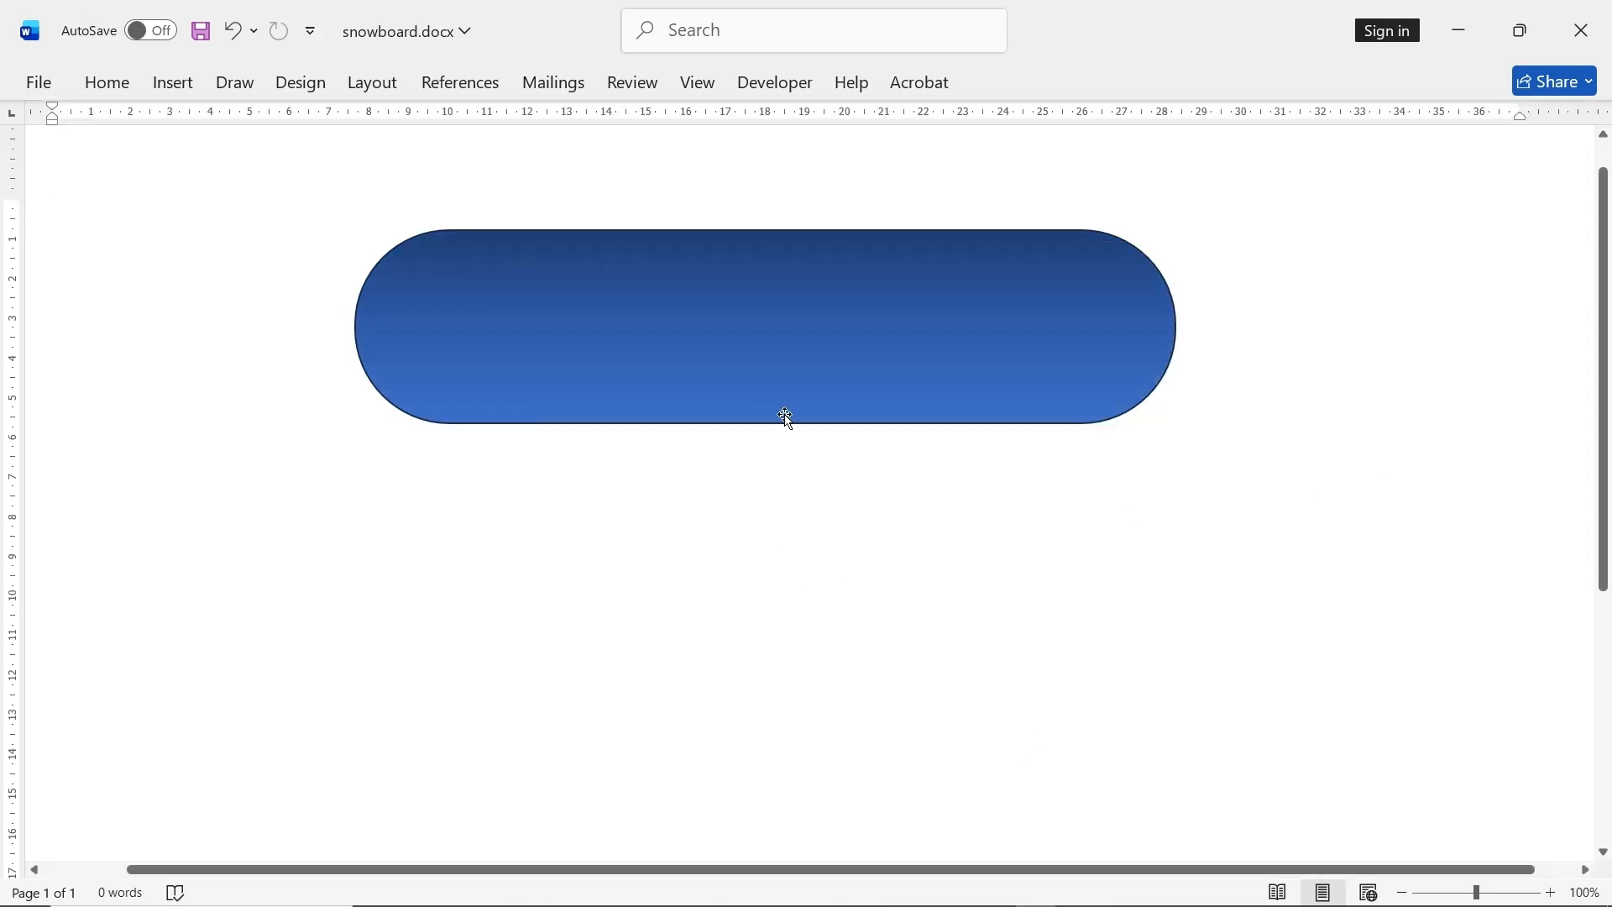
Duplicate the blue gradient shape and place the copy below the original.
click(761, 356)
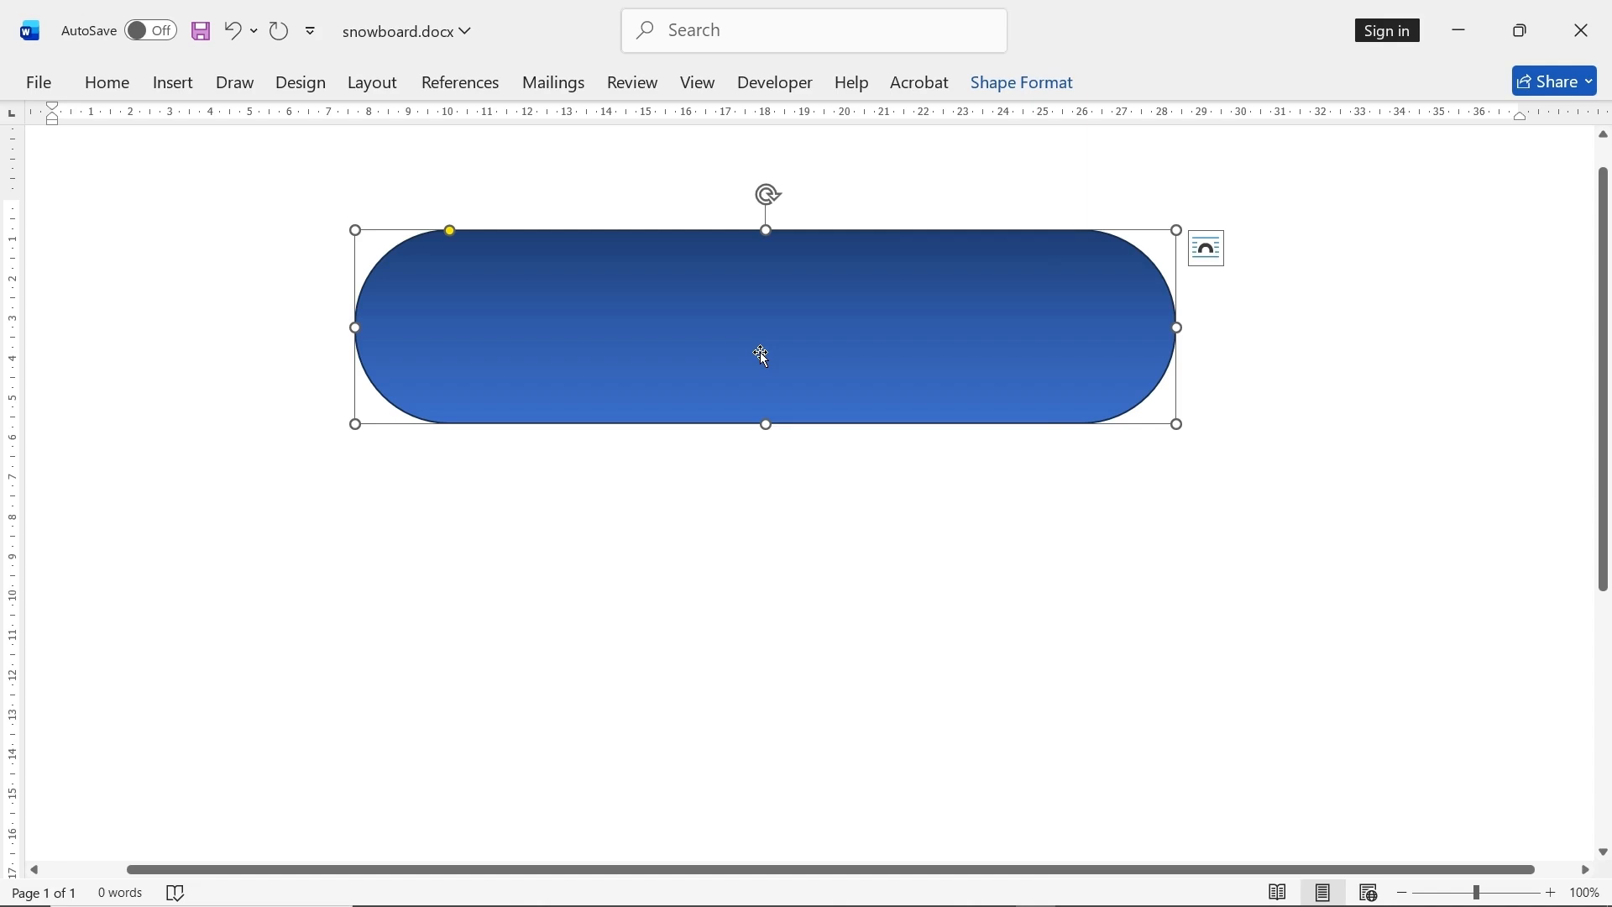
right_click(761, 356)
click(820, 346)
click(707, 505)
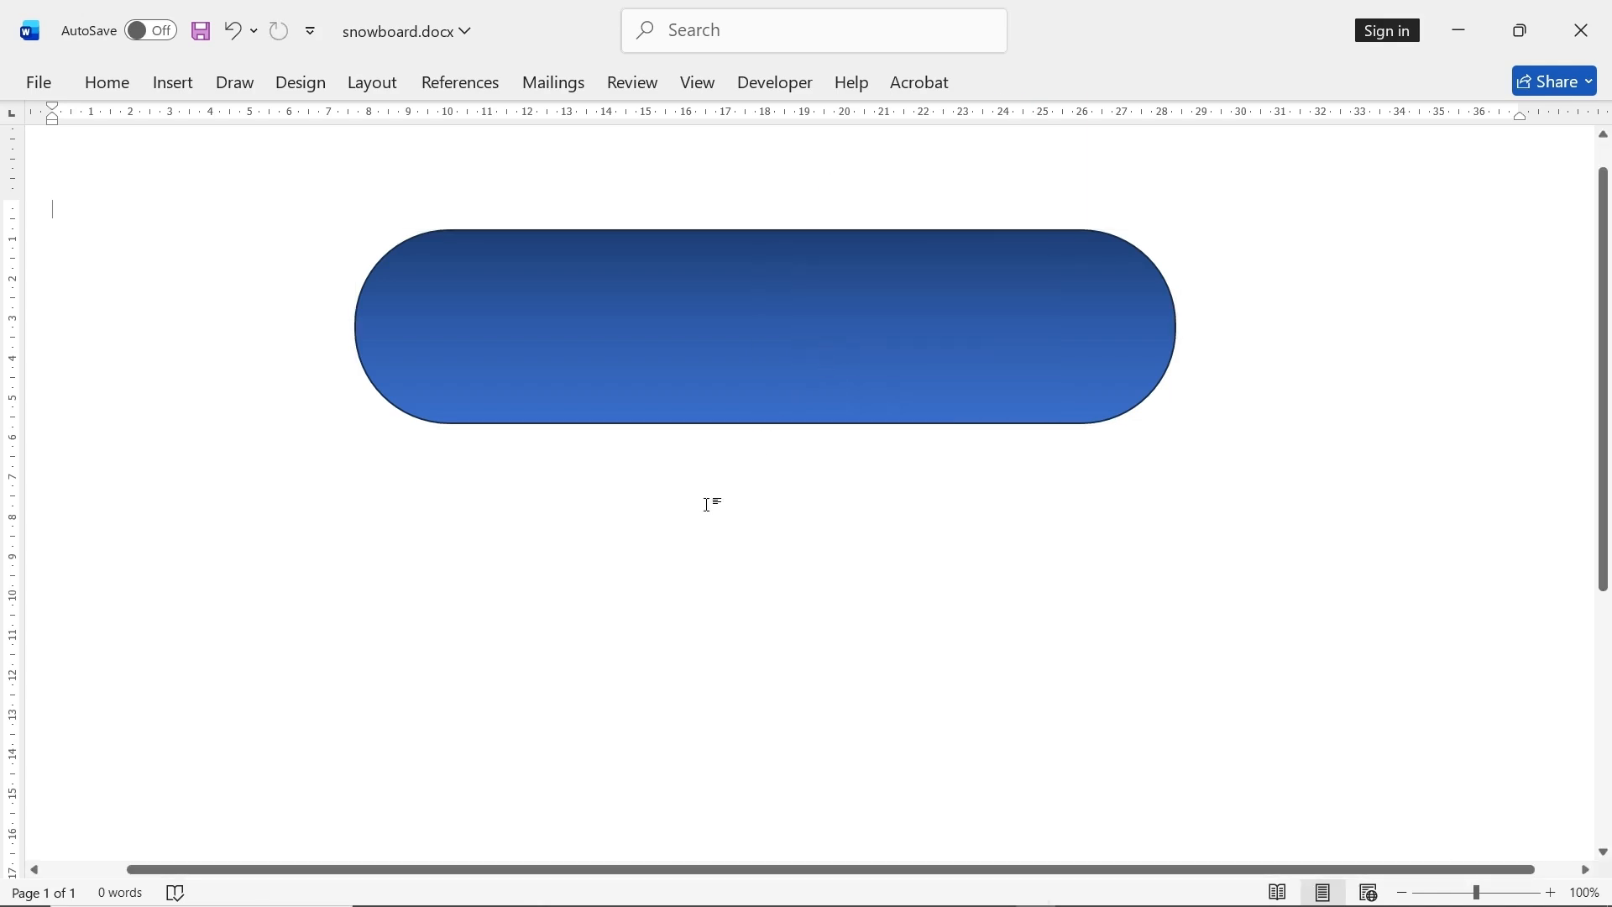
right_click(707, 504)
click(762, 230)
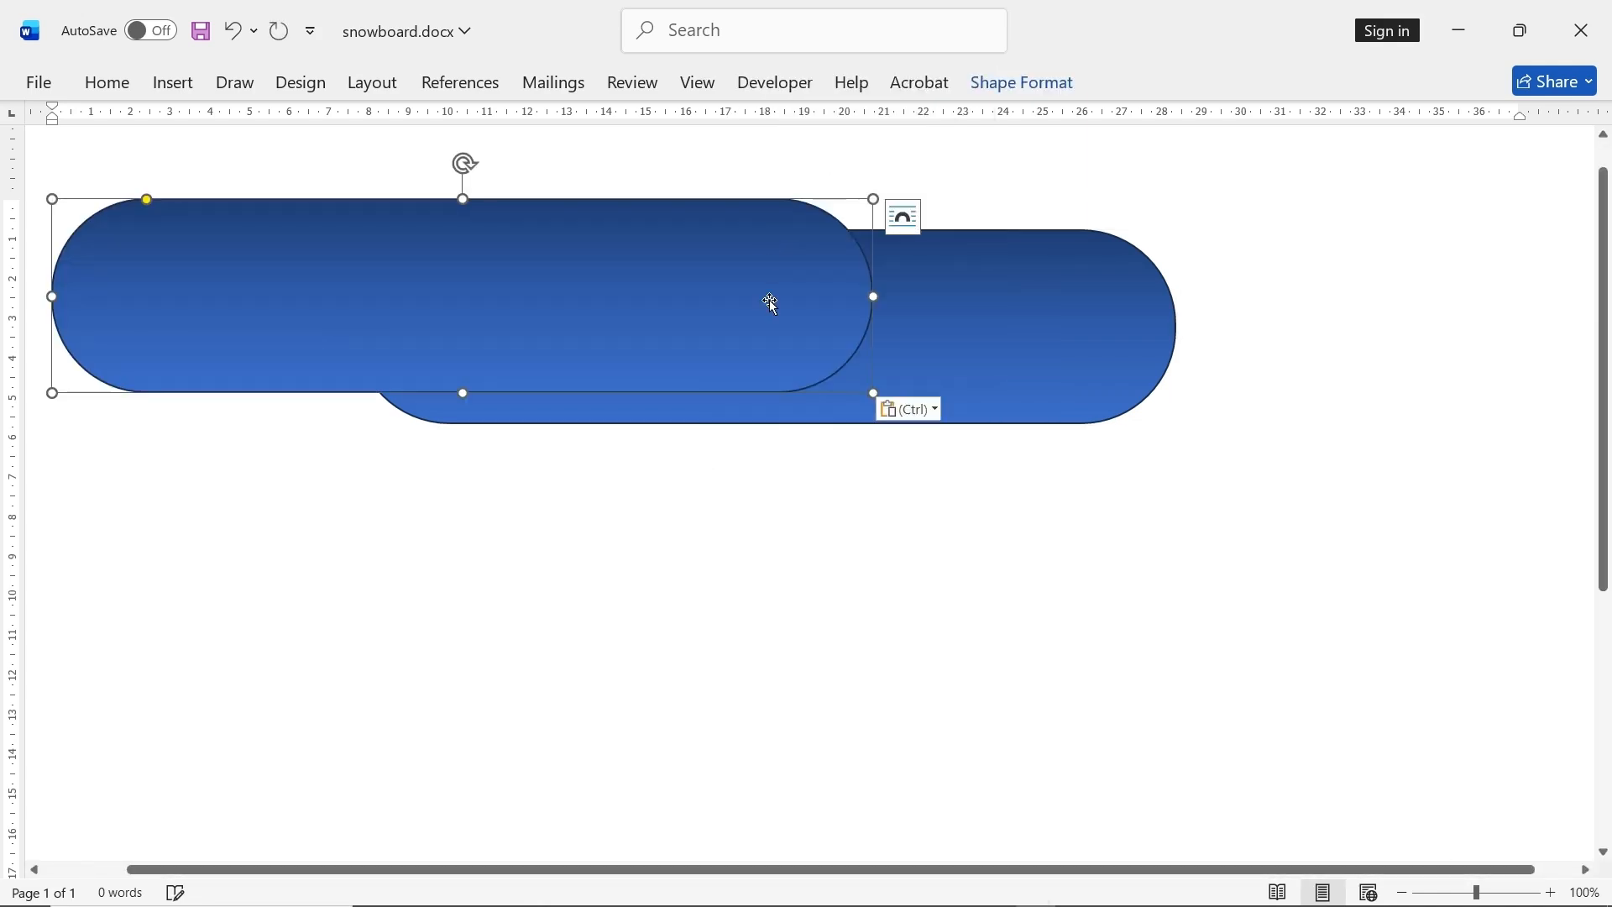
drag(608, 263, 896, 560)
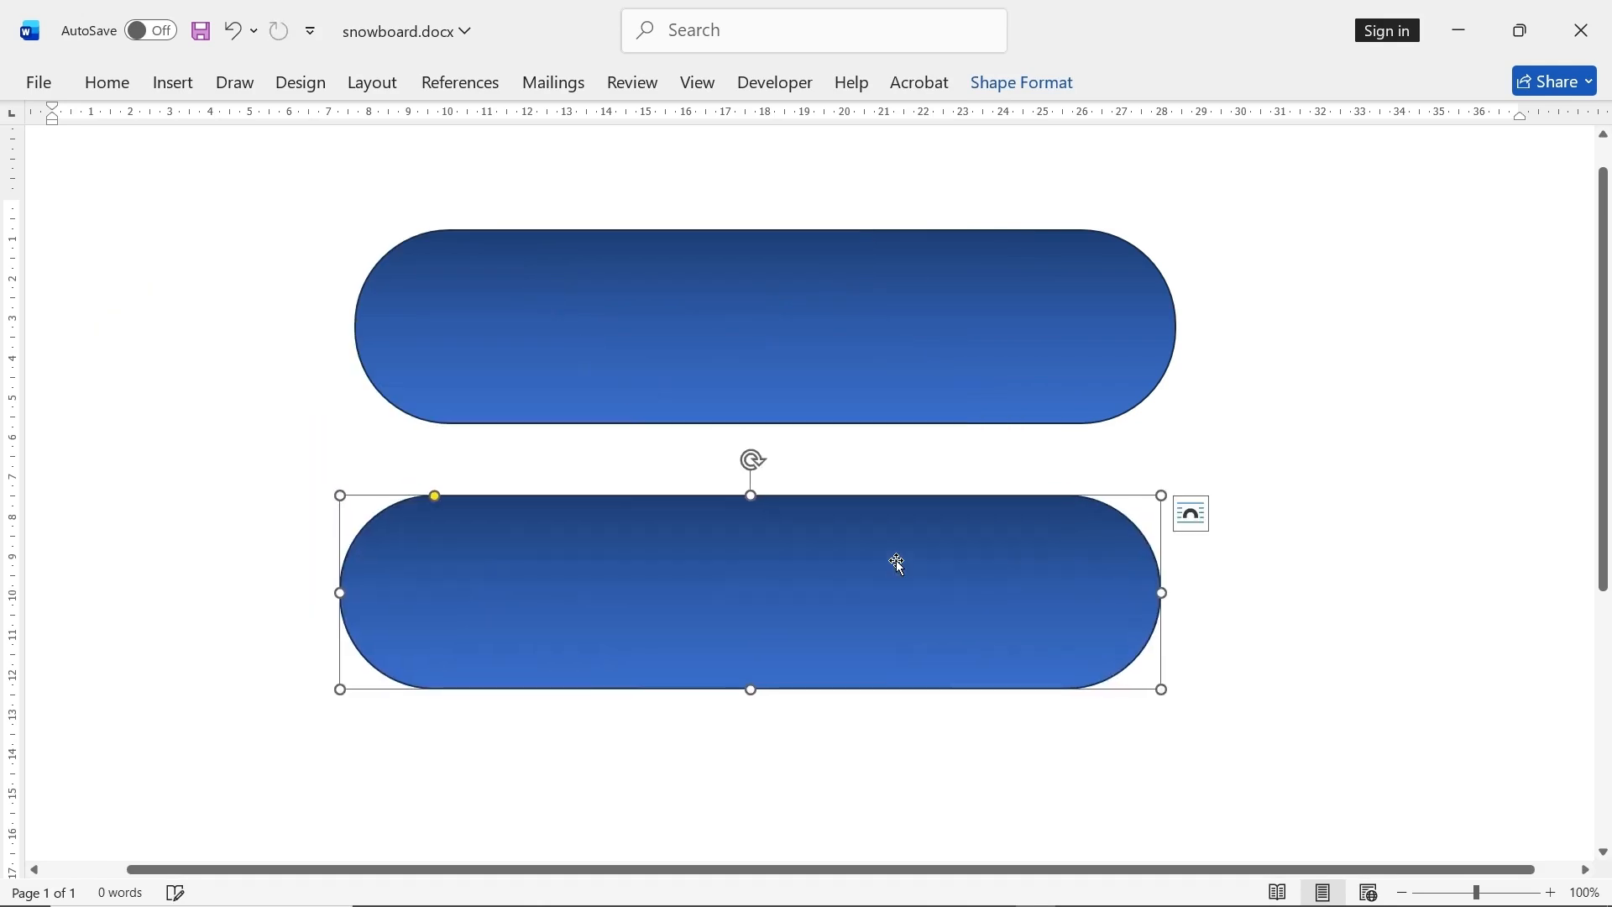
Change the lower shape's fill to a pattern fill with the diagonal brick pattern.
click(1033, 82)
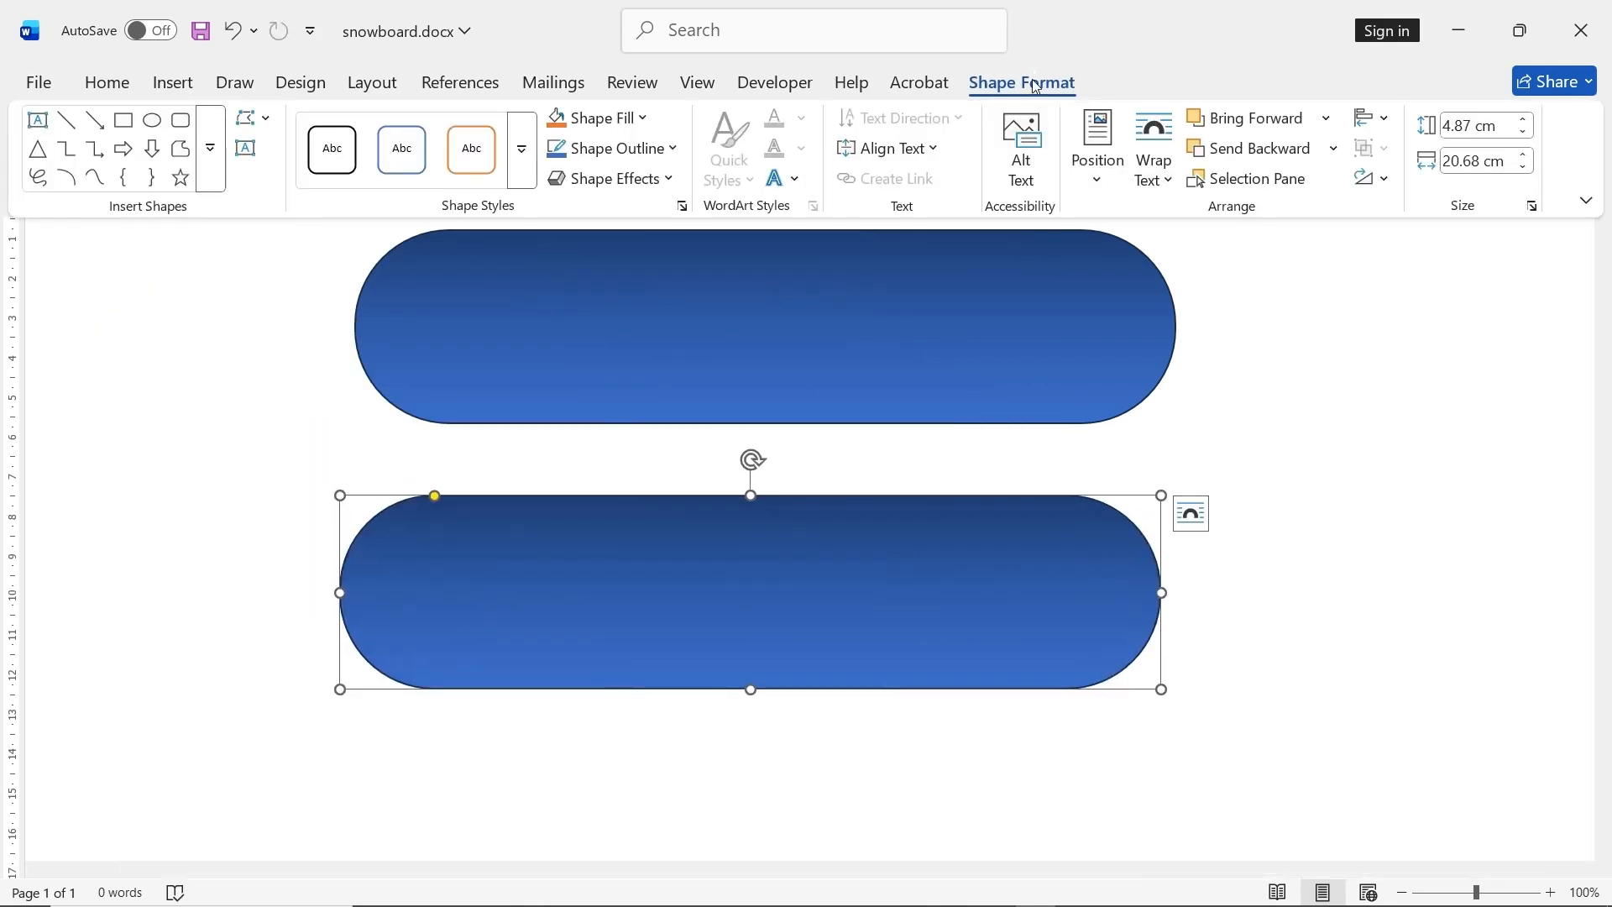
click(682, 206)
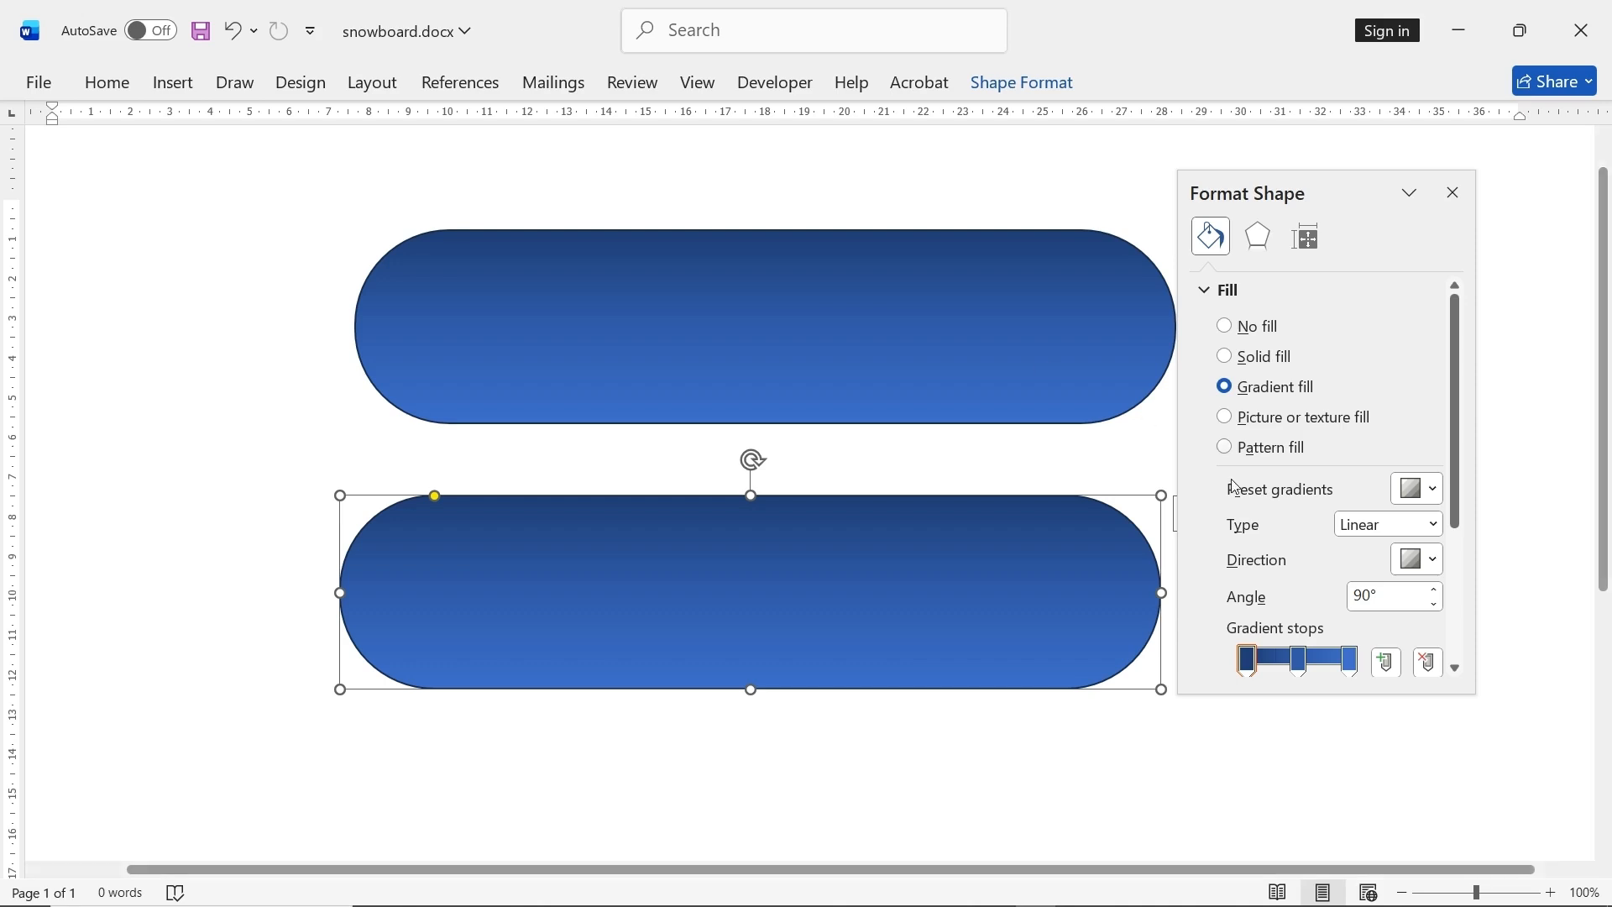
click(1284, 451)
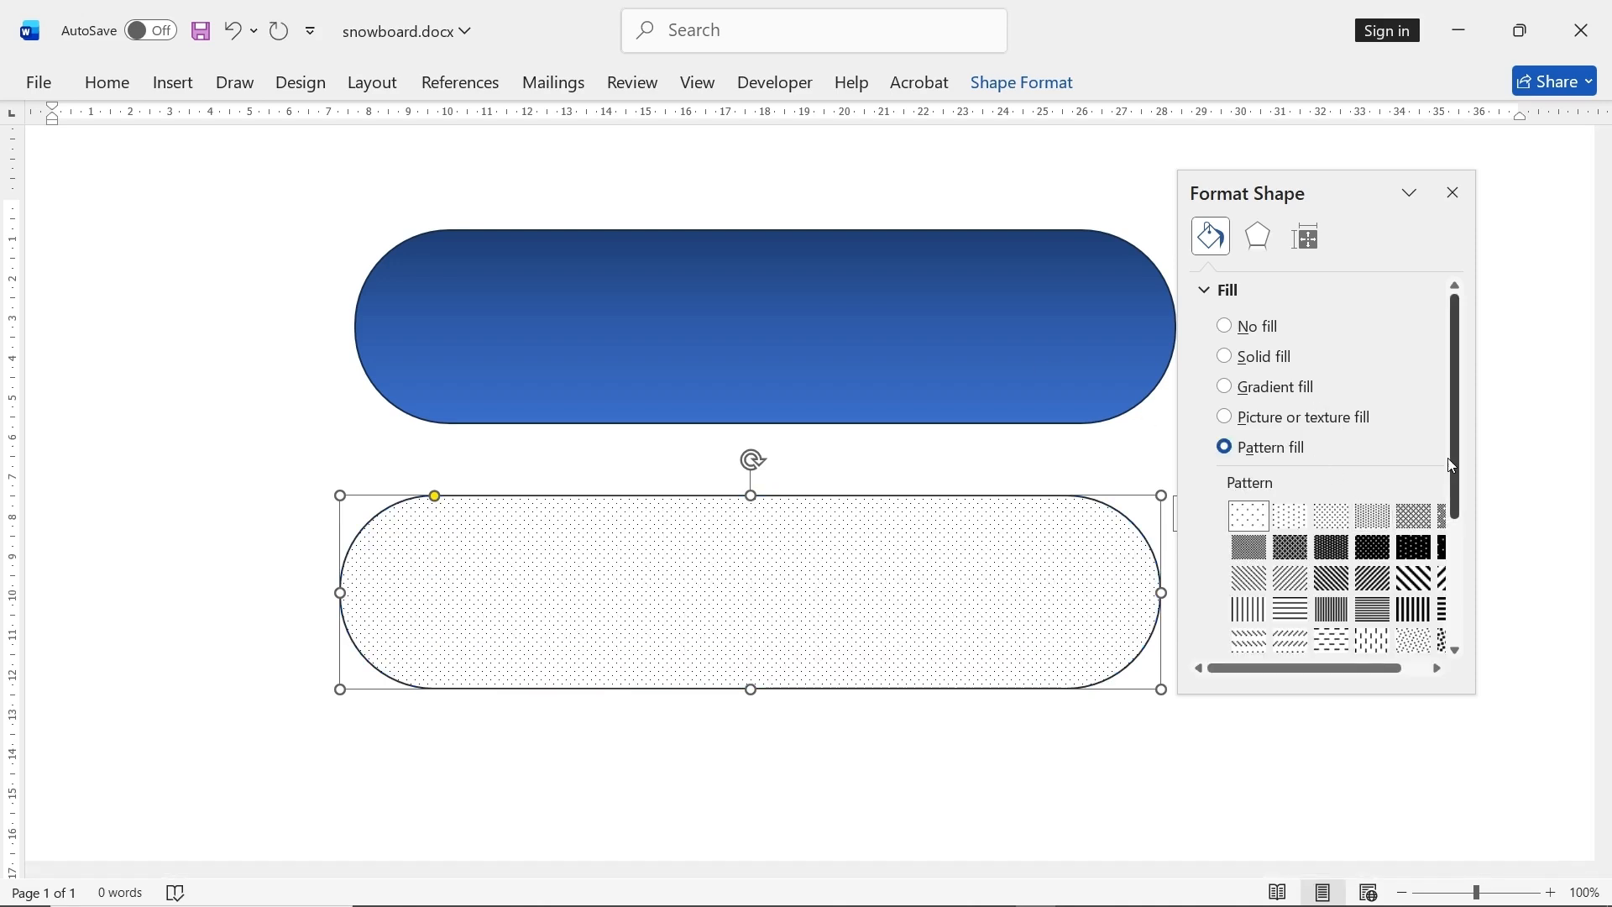
drag(1453, 468, 1467, 592)
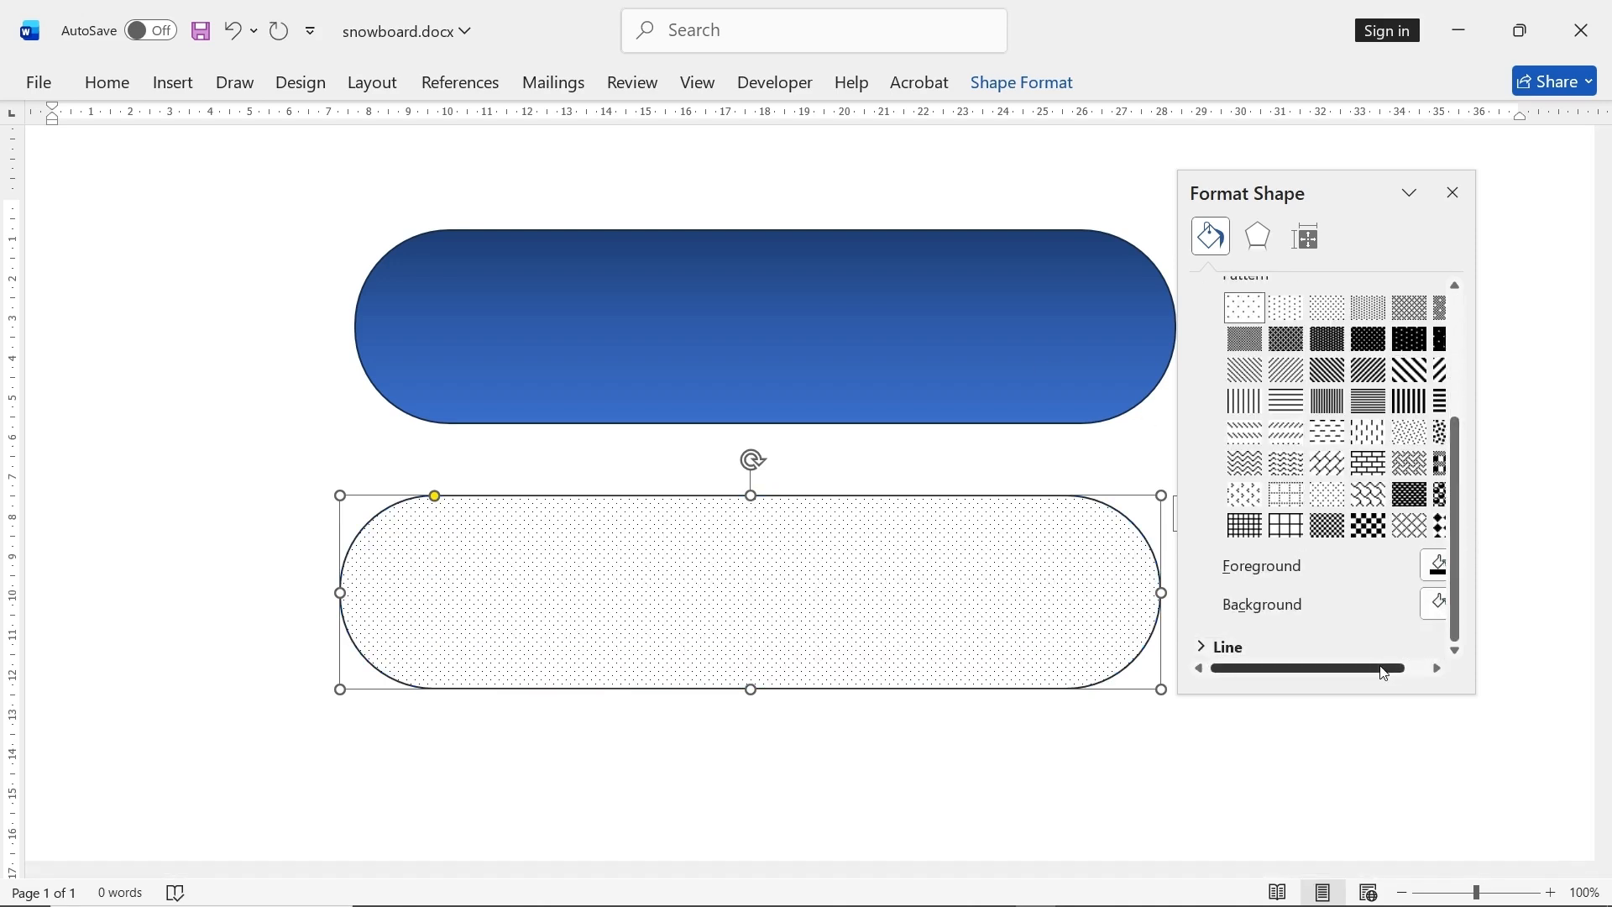
drag(1377, 667, 1407, 668)
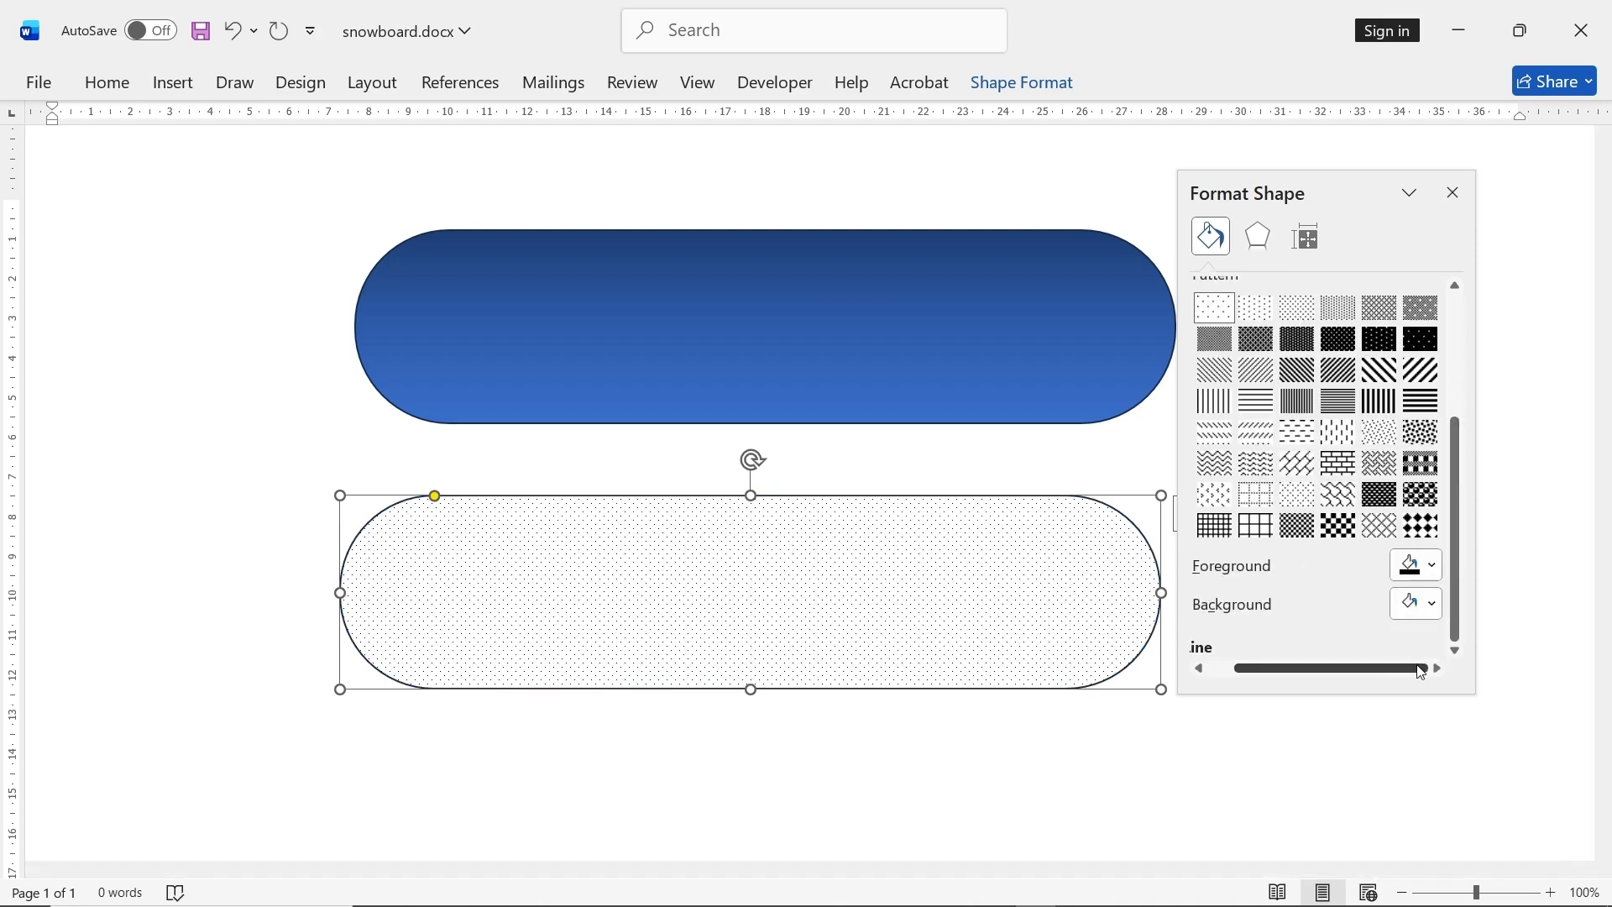
click(1308, 466)
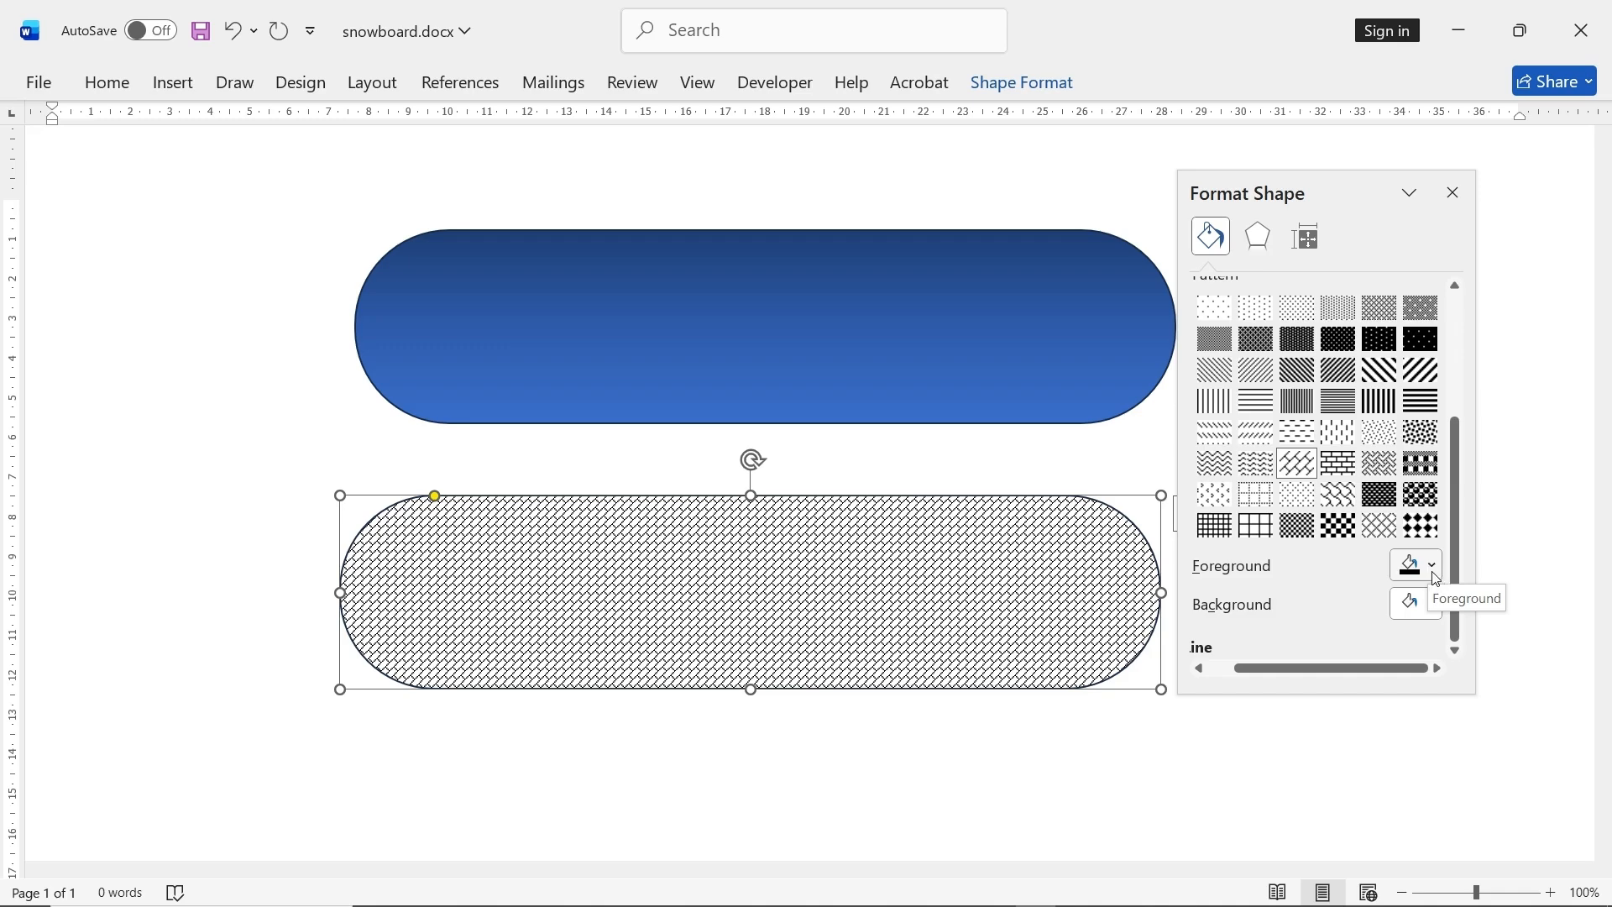
Set the lower shape's pattern foreground to orange and its background to black.
click(1435, 578)
click(1453, 294)
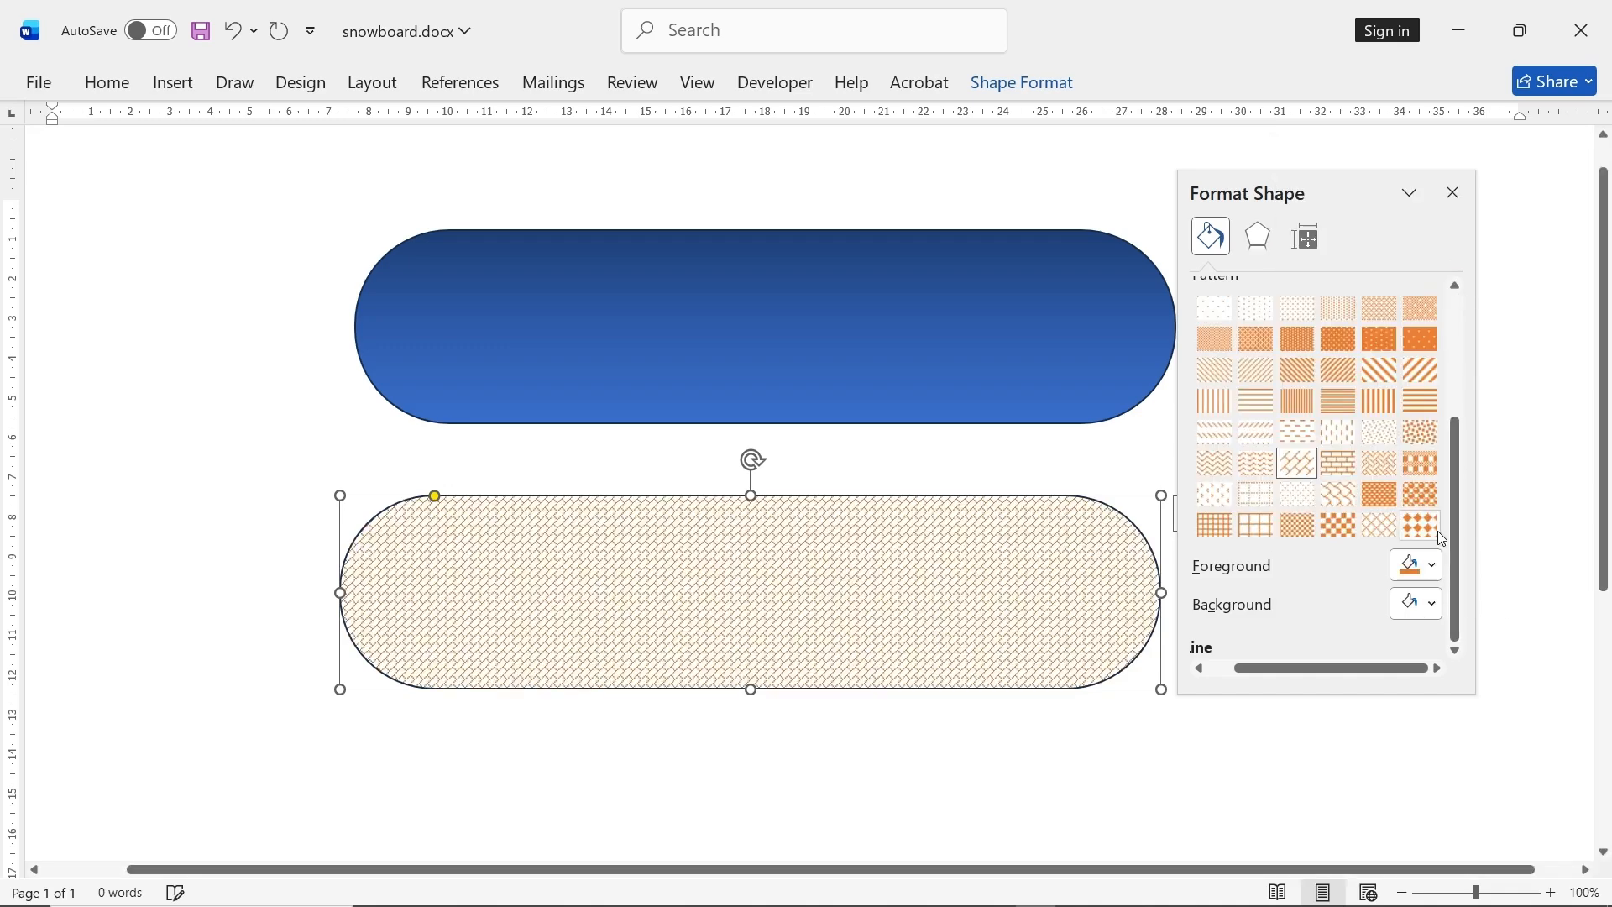
click(1430, 604)
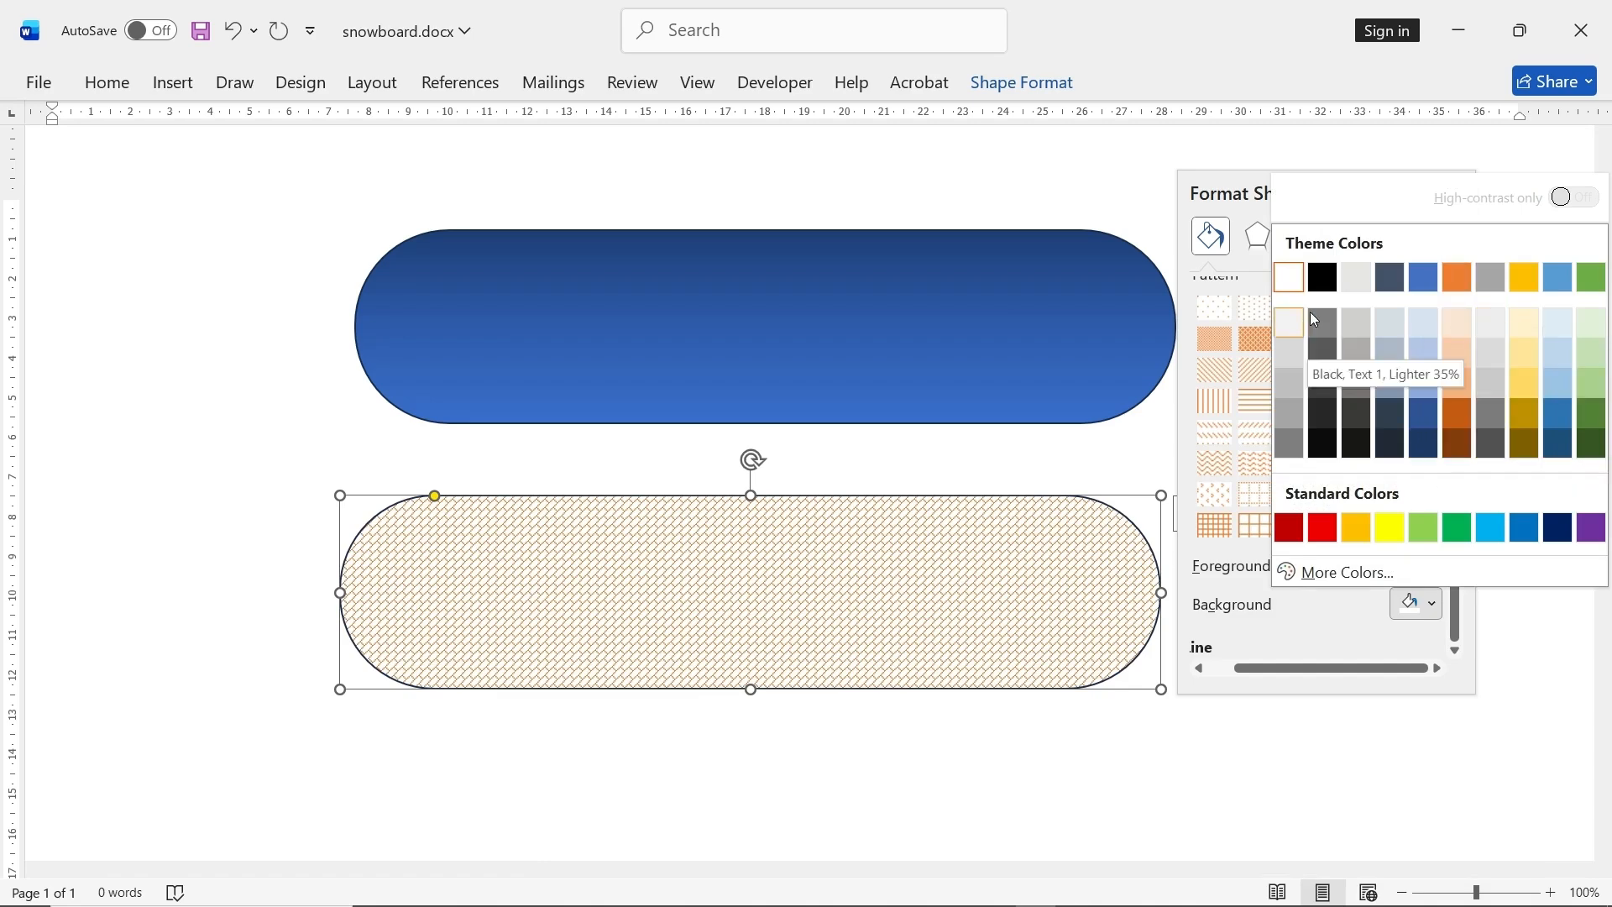
click(1330, 284)
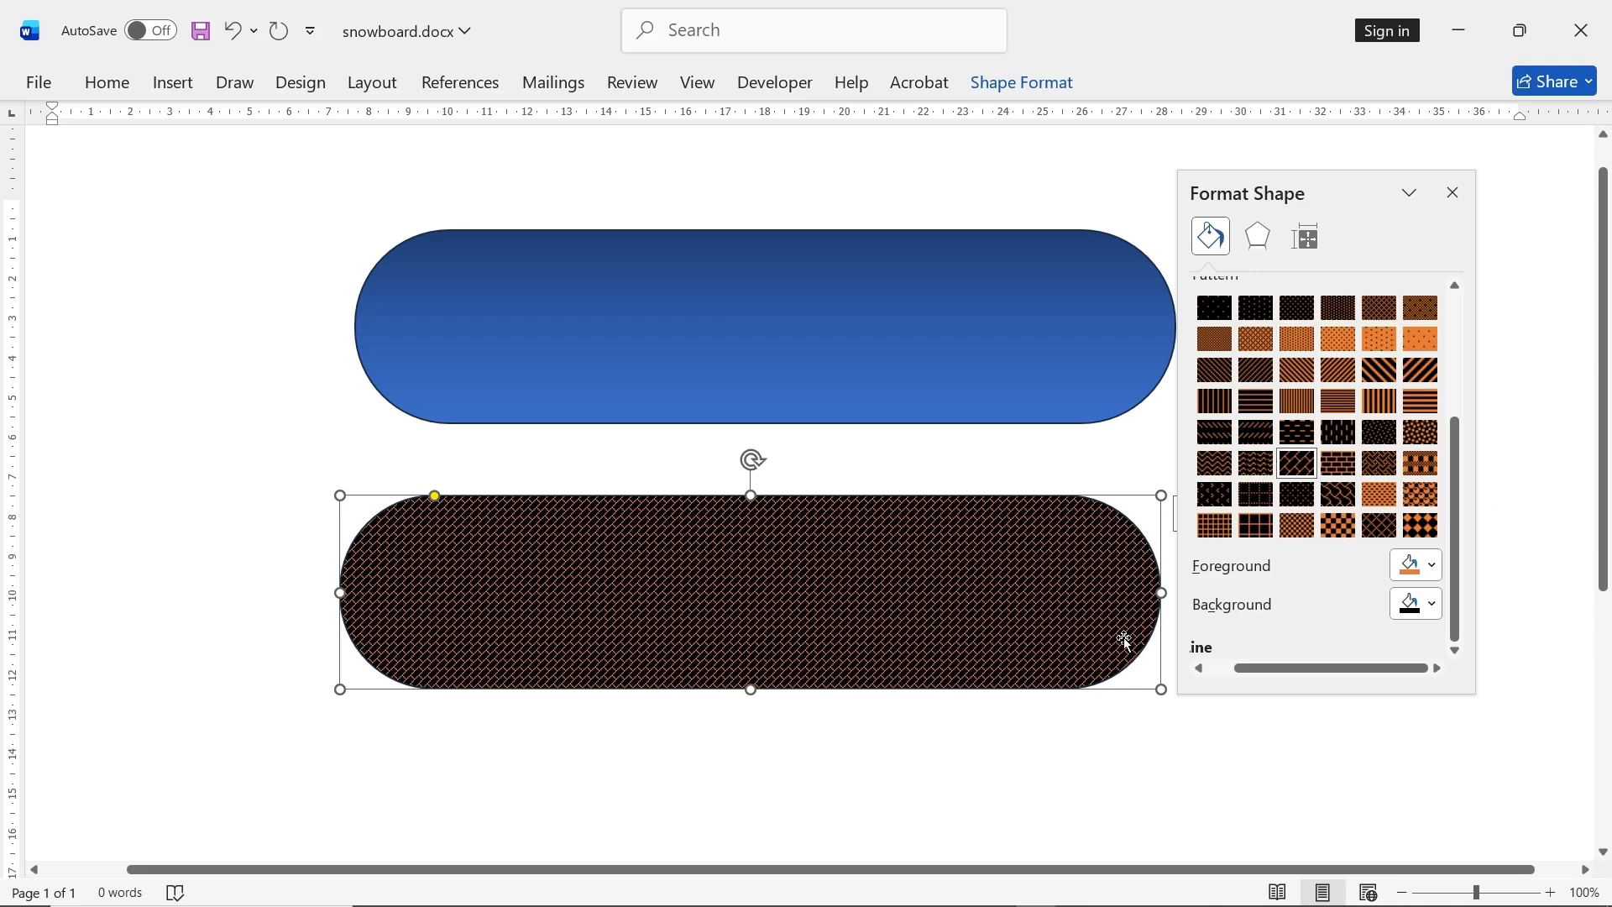
Set the lower shape's pattern foreground to the darkest near-black theme shade and its background to orange.
click(1432, 566)
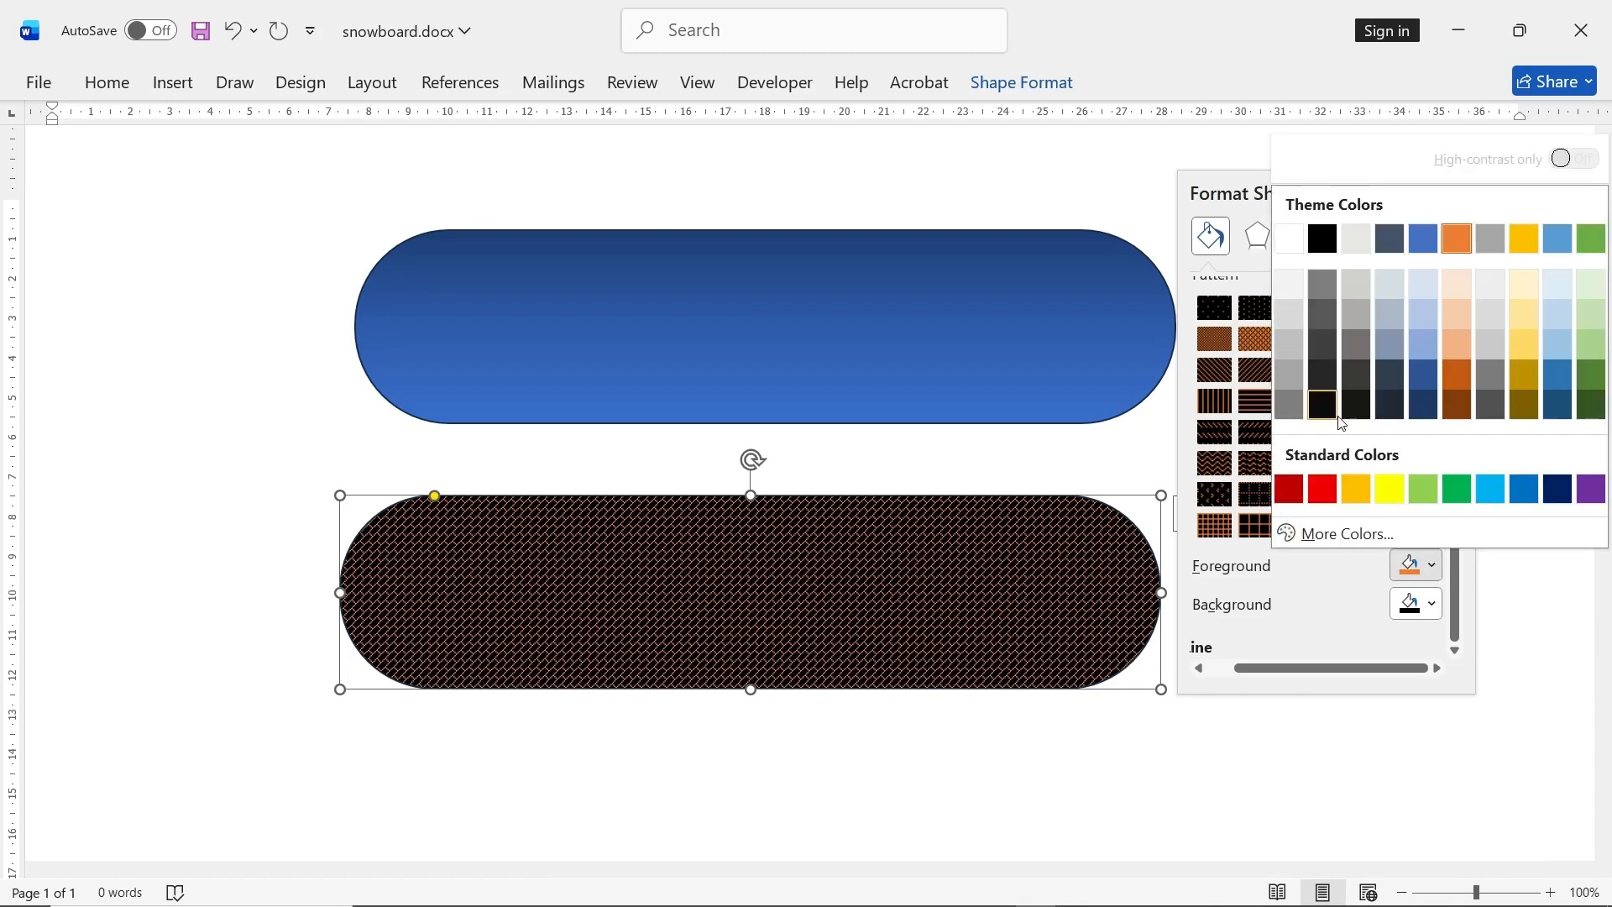
click(1334, 415)
click(1432, 604)
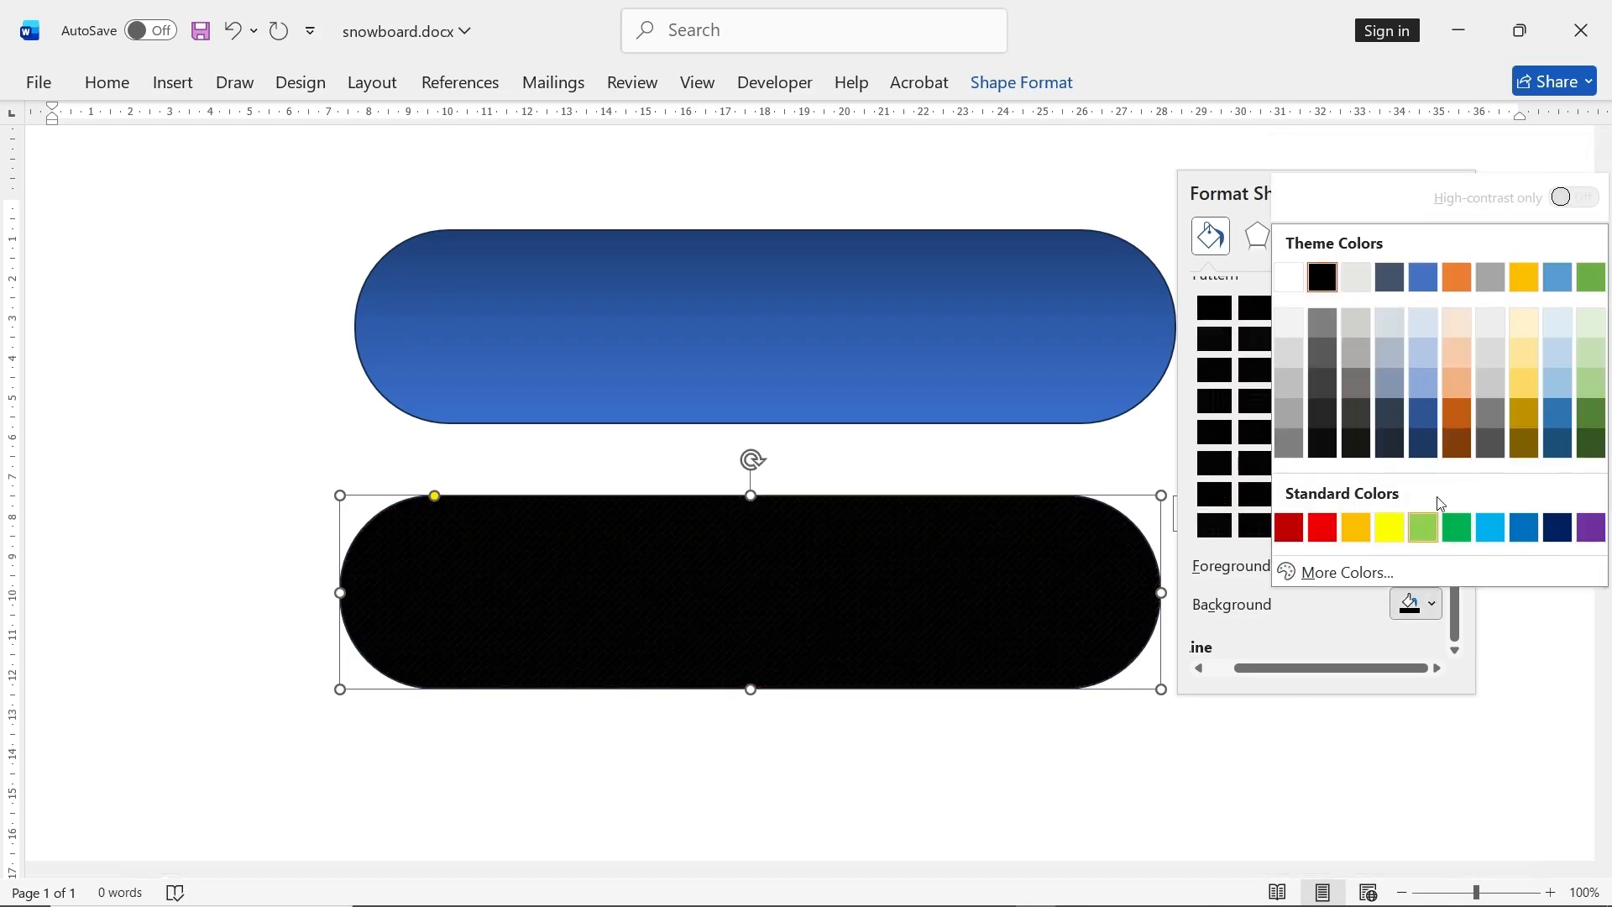
click(1453, 276)
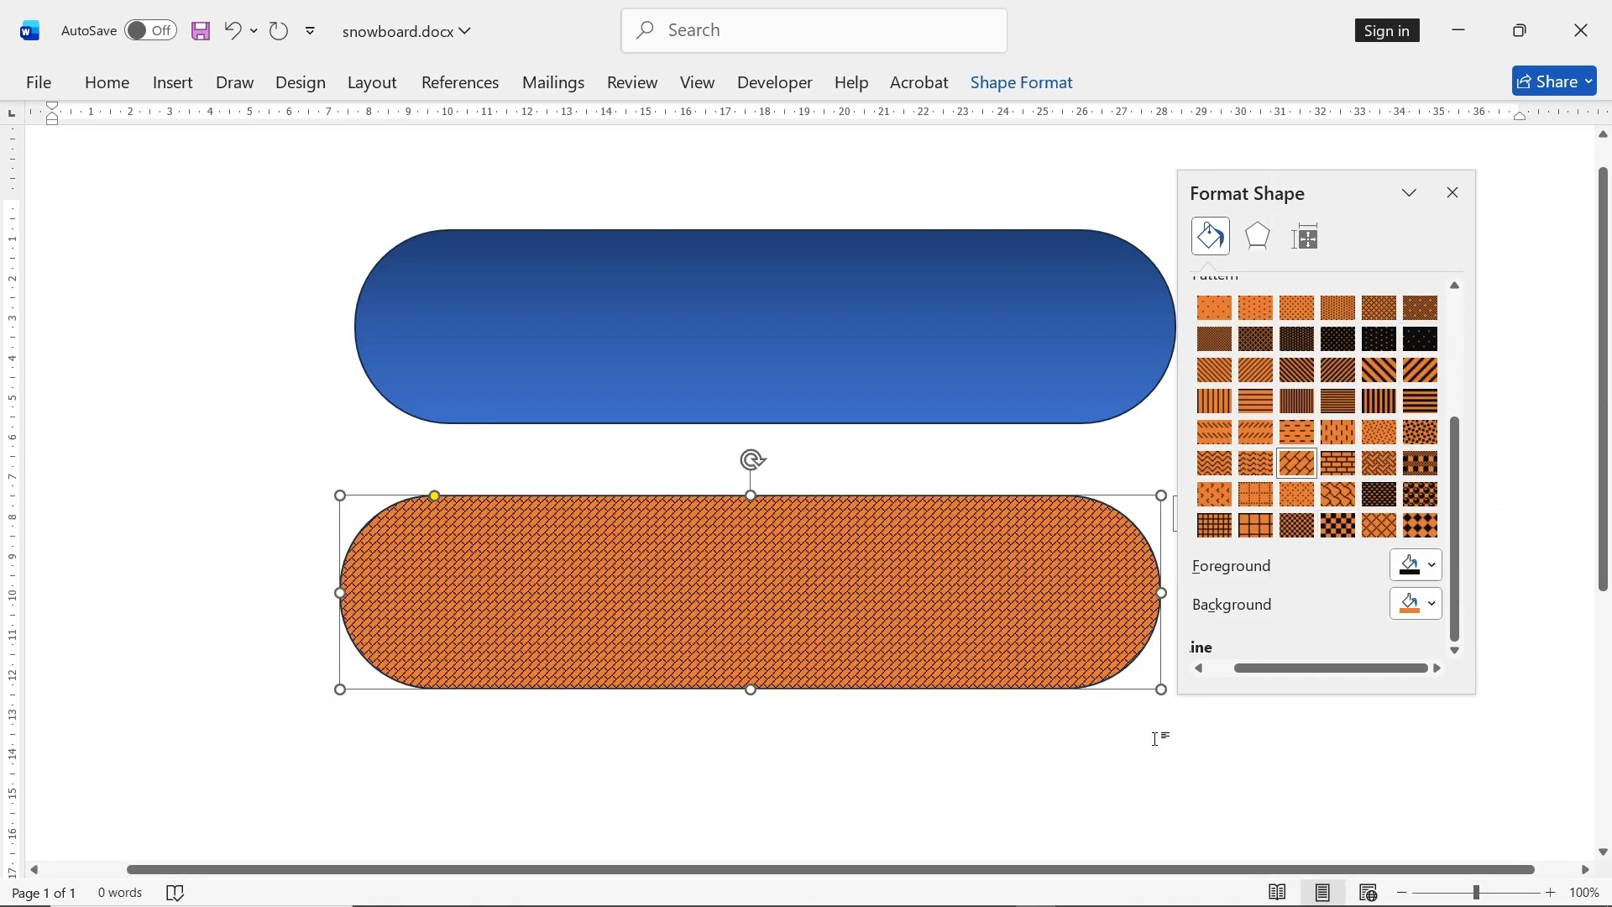
click(1090, 738)
Move the orange patterned shape toward the page's left side and apply the Cool Slant bevel effect to it.
click(754, 585)
drag(840, 580, 619, 550)
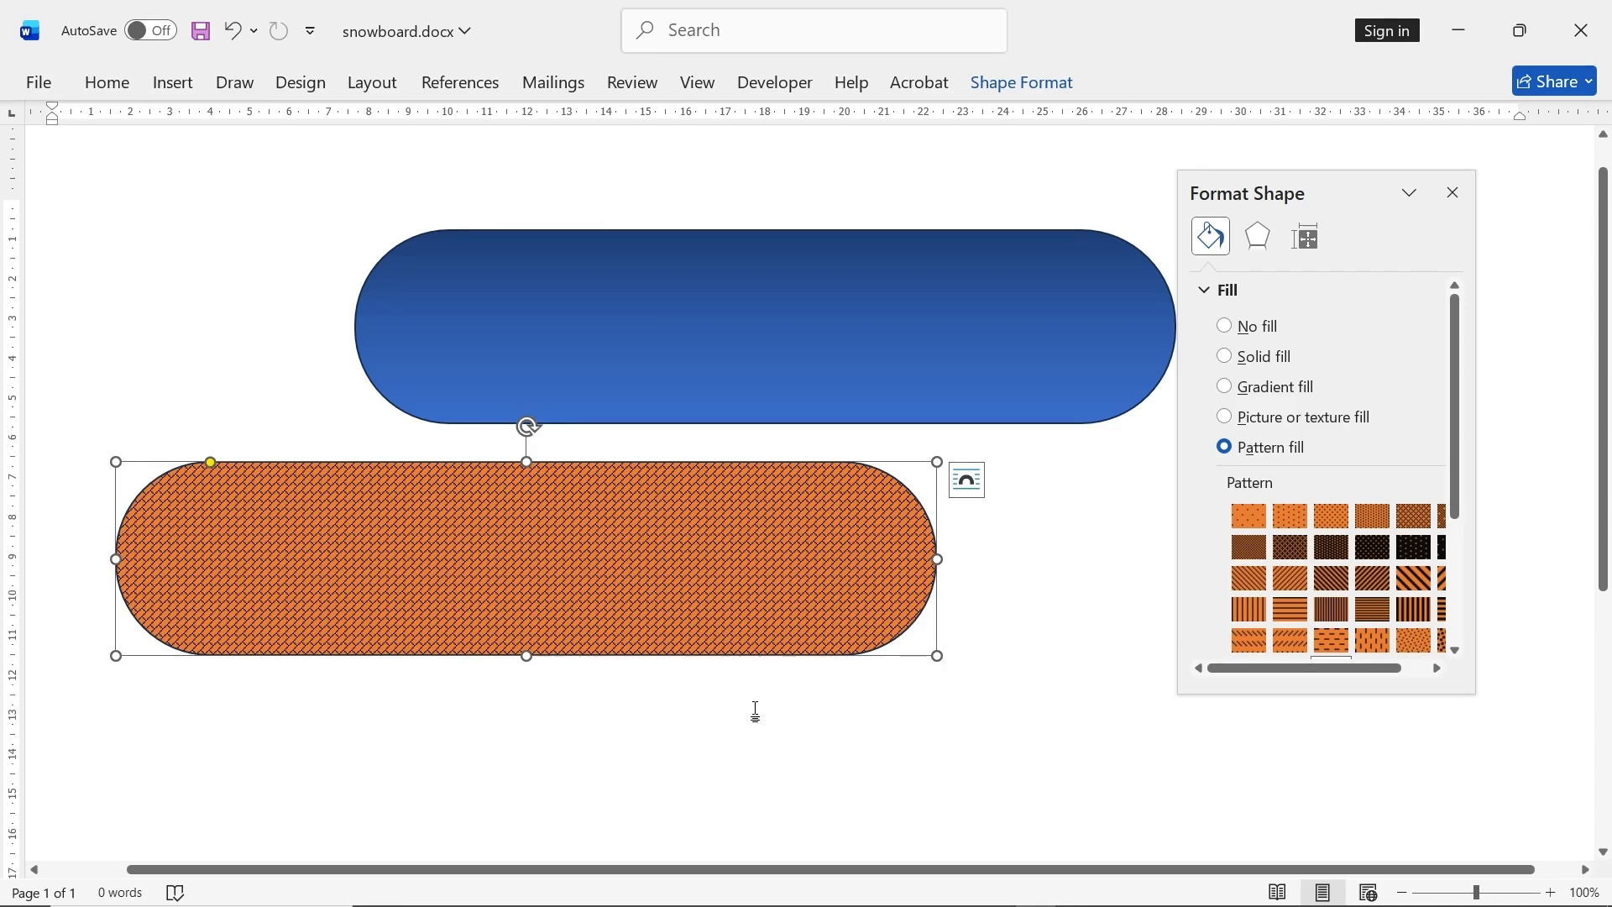
click(1005, 85)
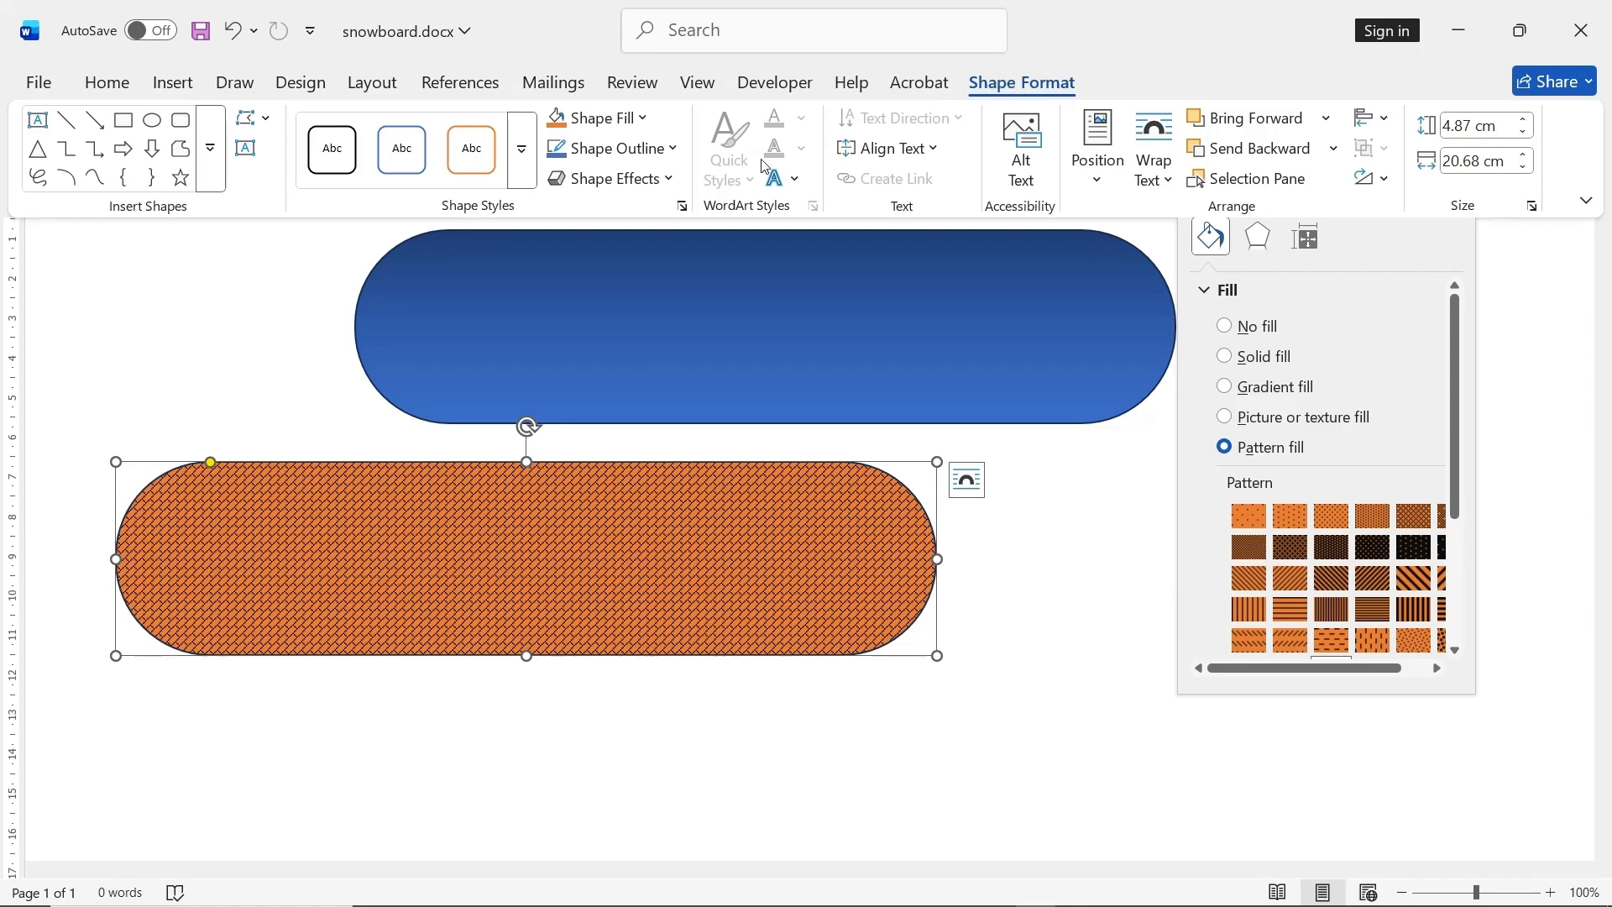
click(647, 180)
mouse_move(645, 485)
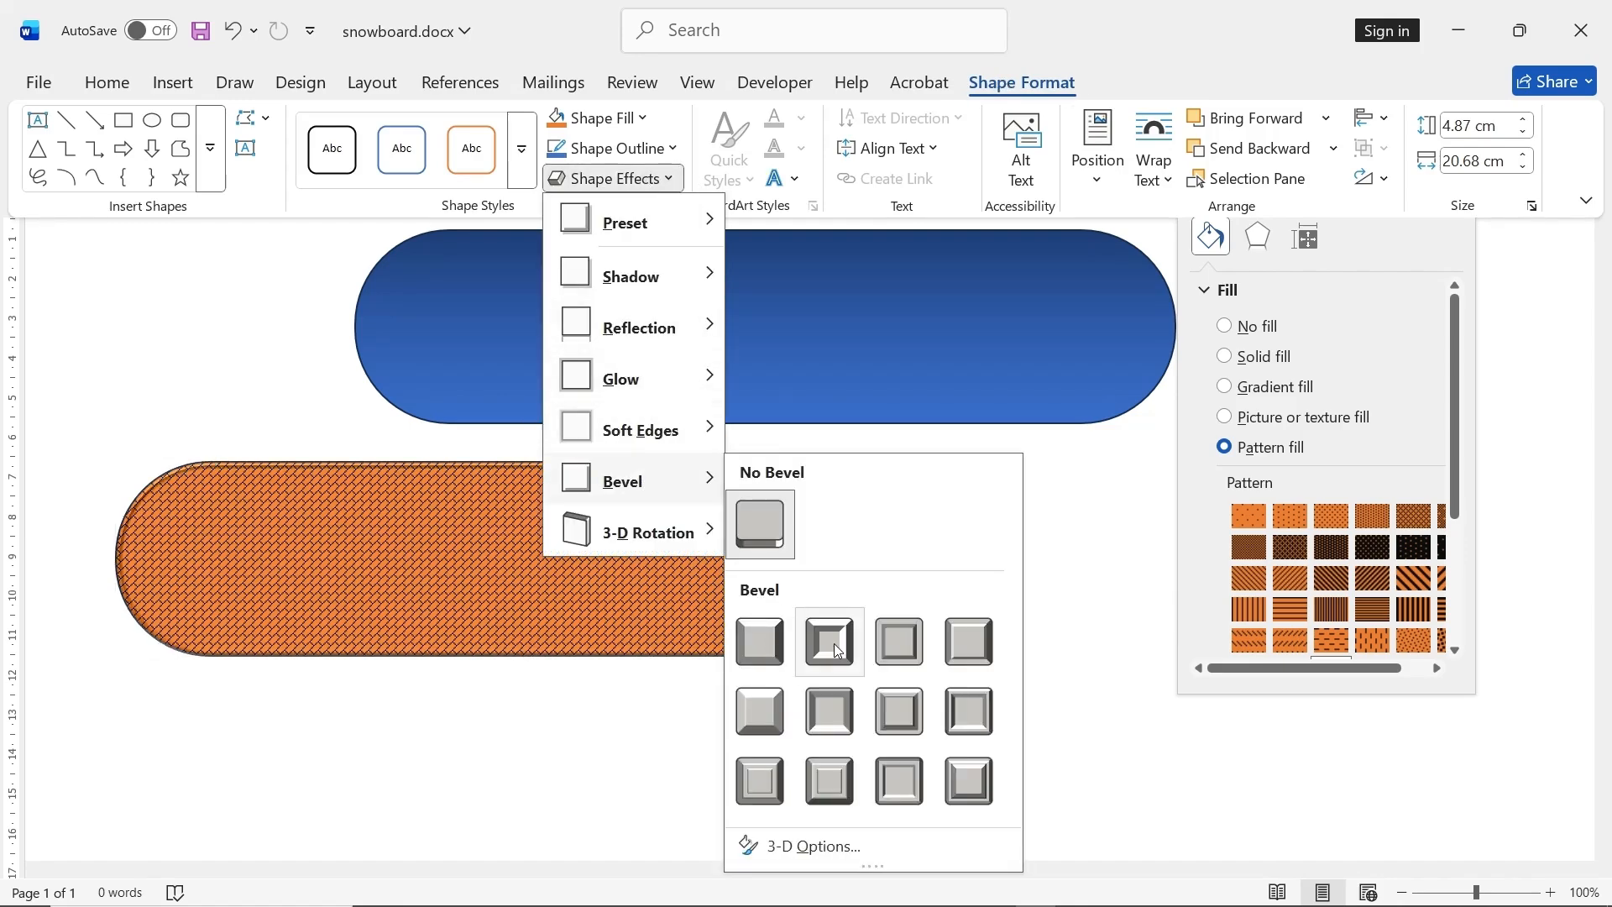
click(966, 653)
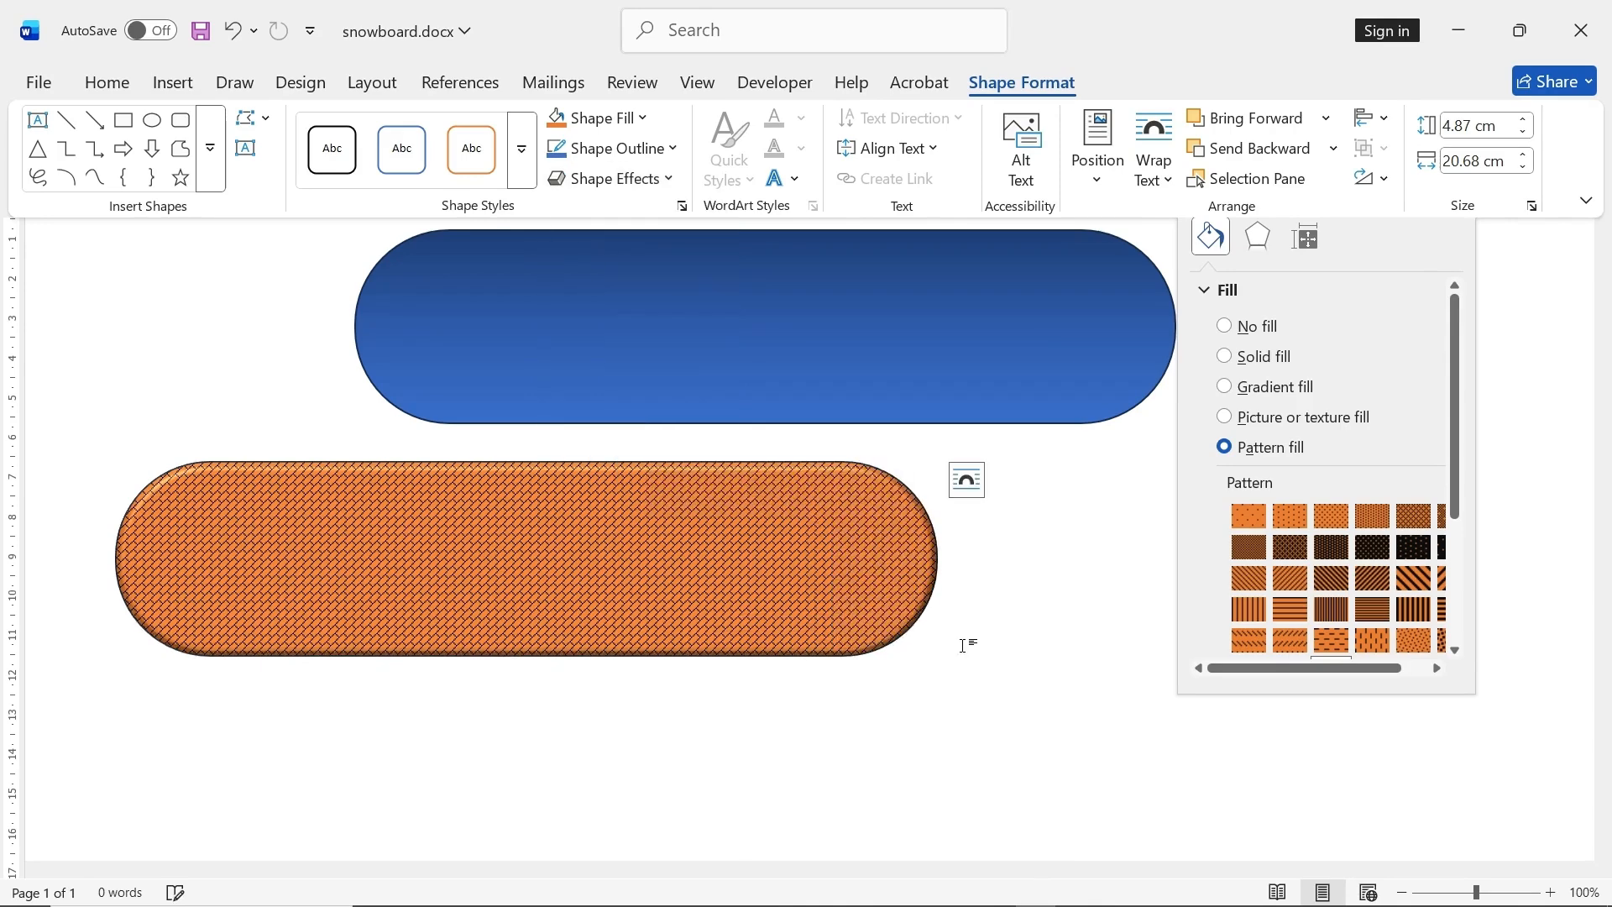
Set the orange shape's top bevel width to 6.5 pt in its 3-D format.
click(789, 564)
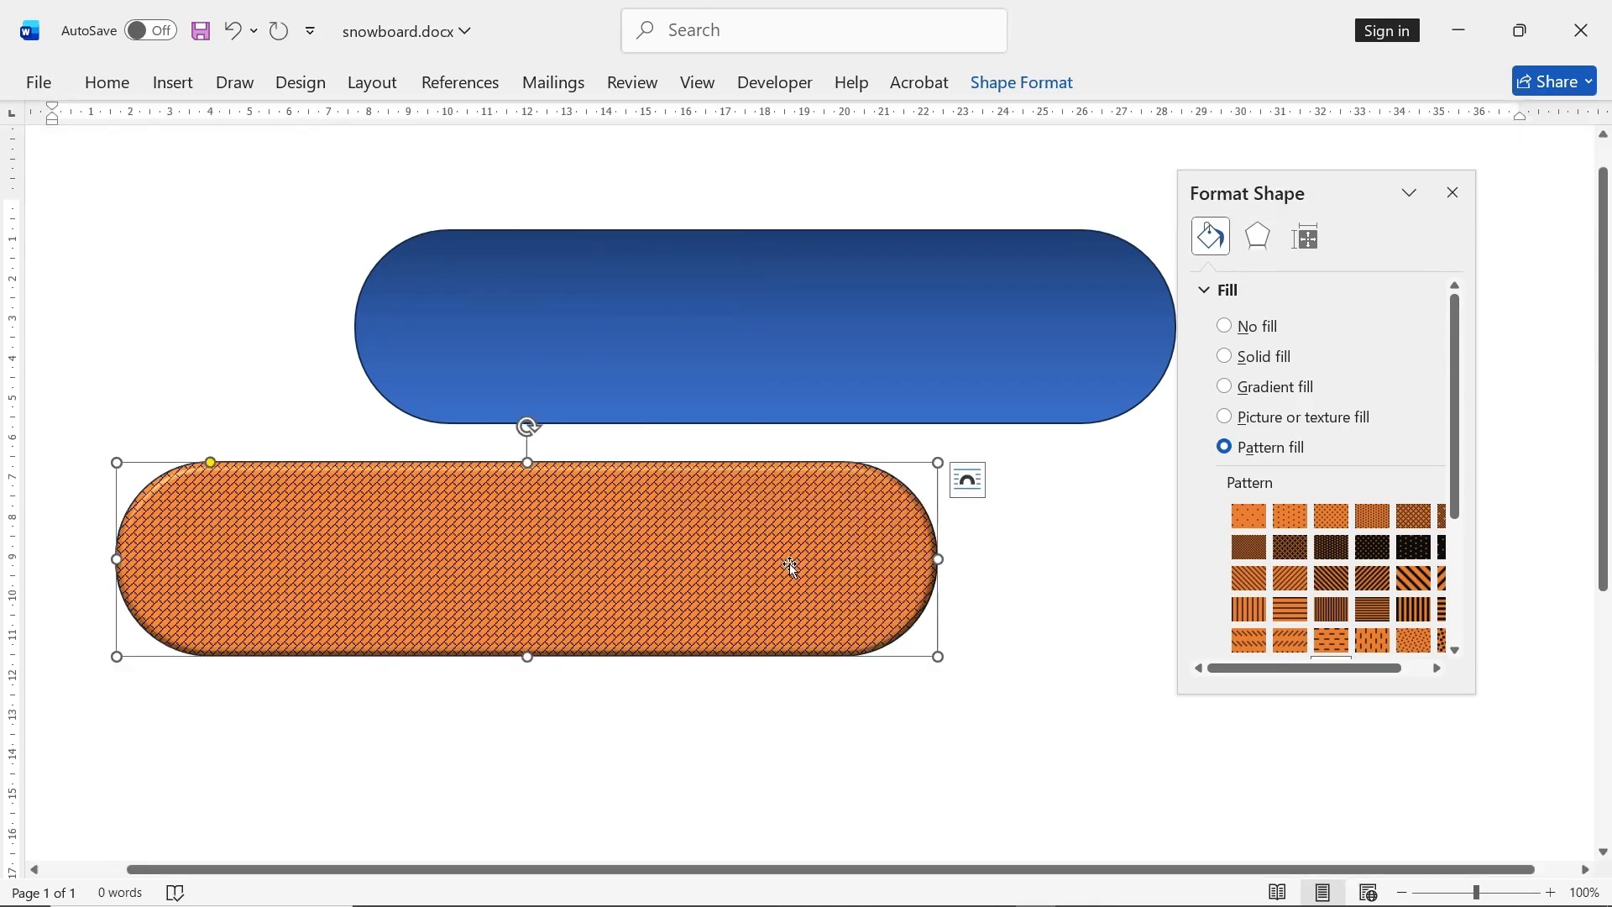
click(1266, 239)
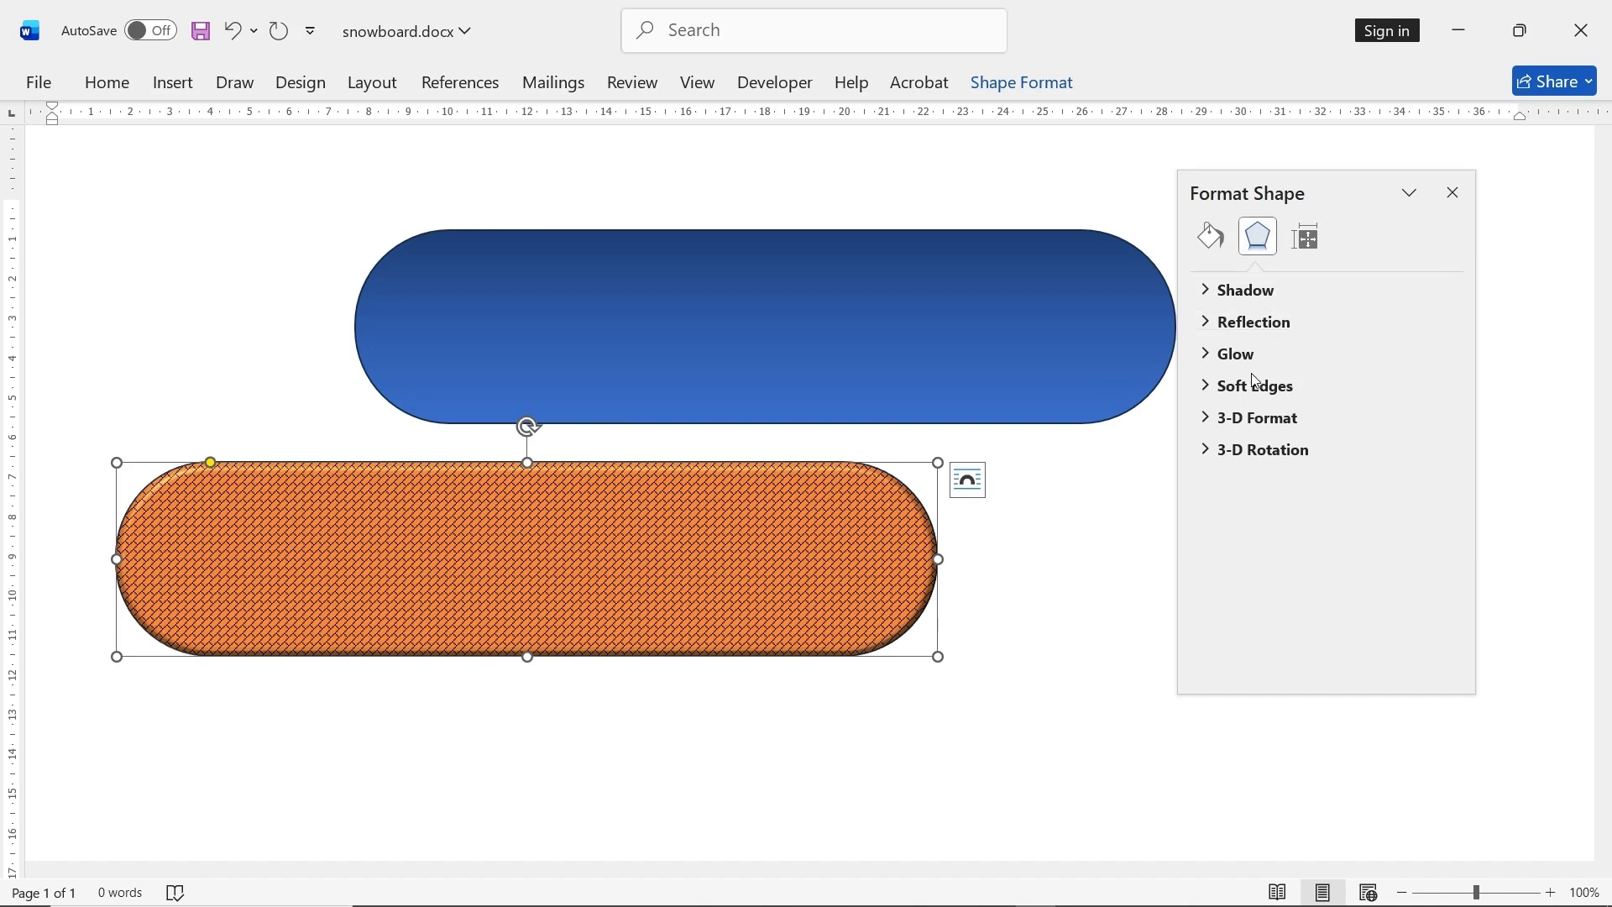
click(1255, 417)
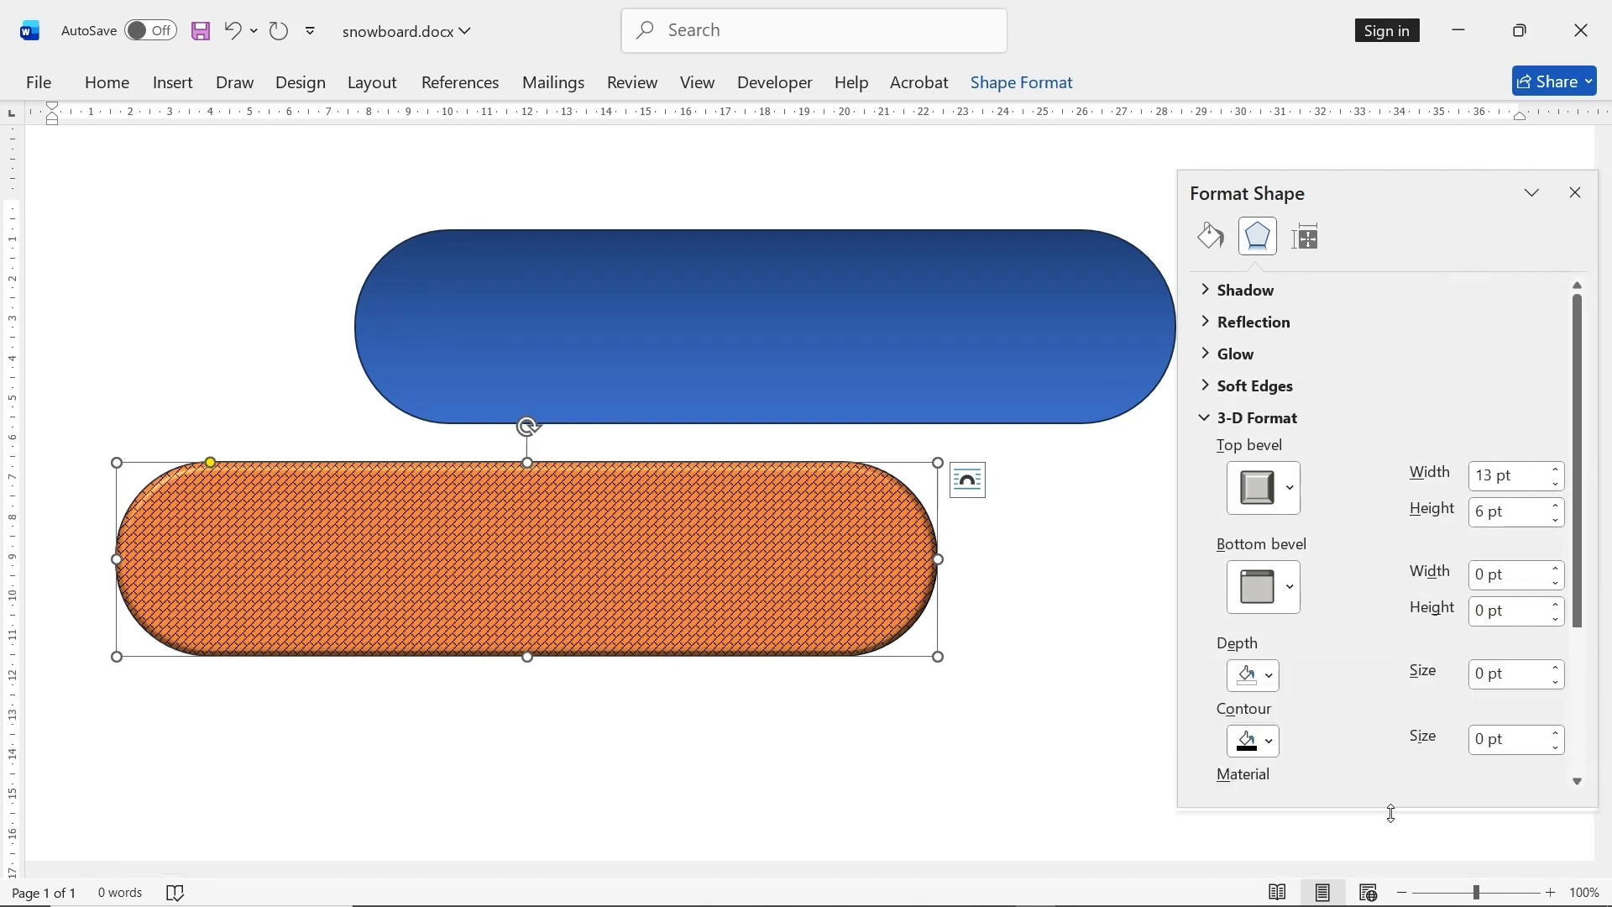
click(1556, 484)
click(1556, 485)
click(1556, 484)
click(1556, 485)
click(1555, 484)
click(1556, 484)
click(1556, 484)
click(1555, 484)
click(1555, 484)
click(1555, 485)
click(1556, 484)
click(1555, 485)
click(1556, 485)
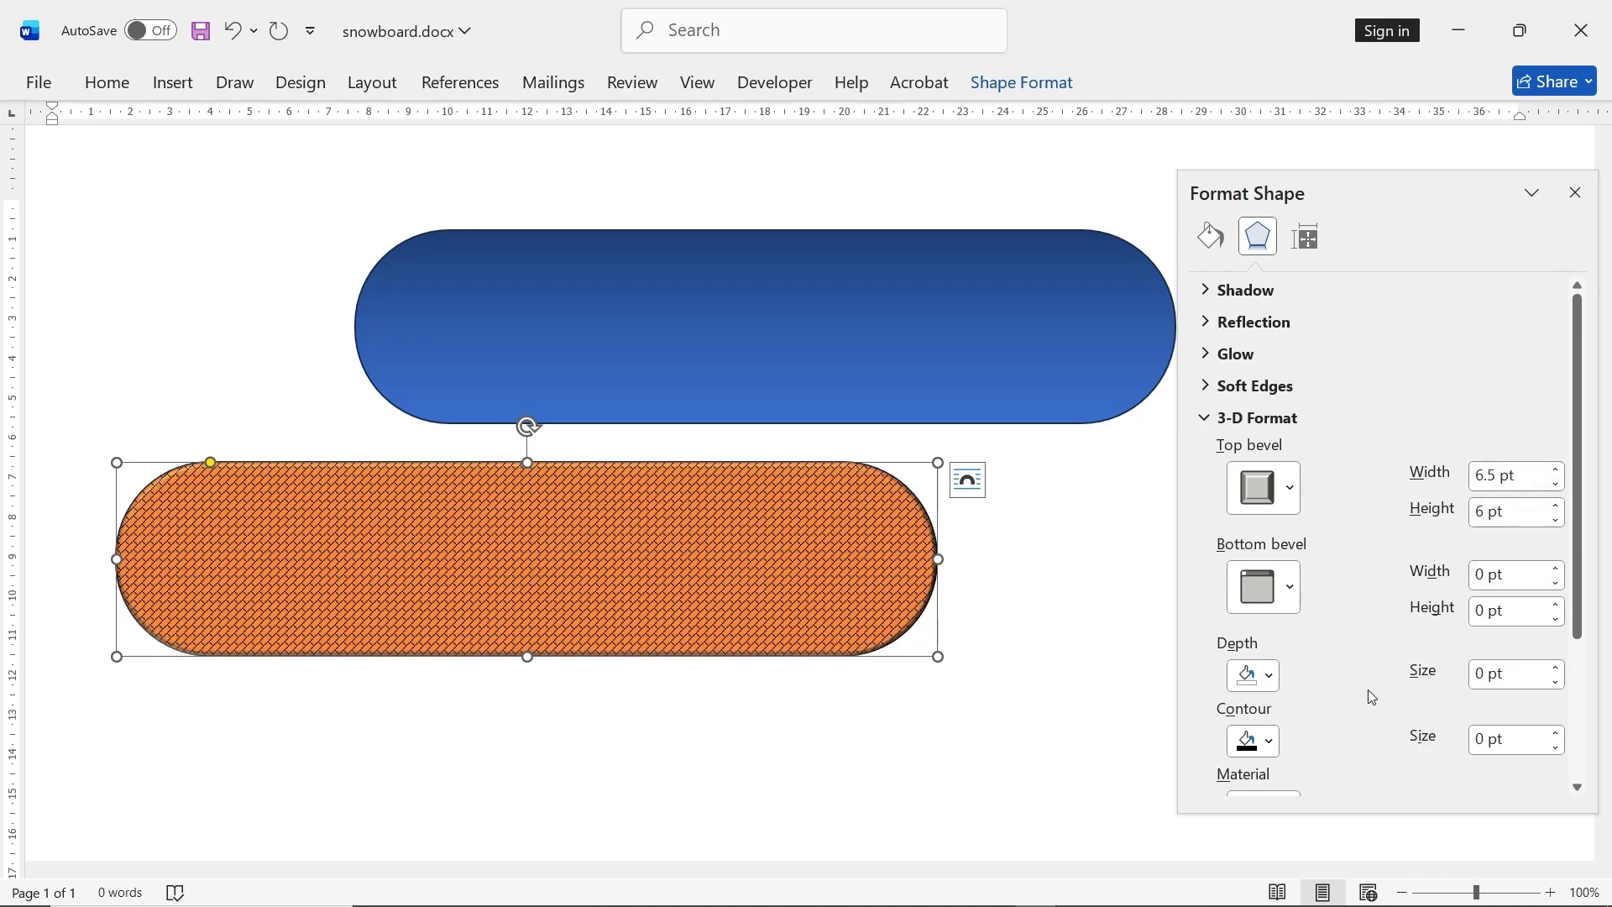
Set the orange shape's 3-D material to Metal, the fourth Standard option, after trying the Flat special effect.
scroll(1367, 713, down, 3)
scroll(1352, 713, down, 1)
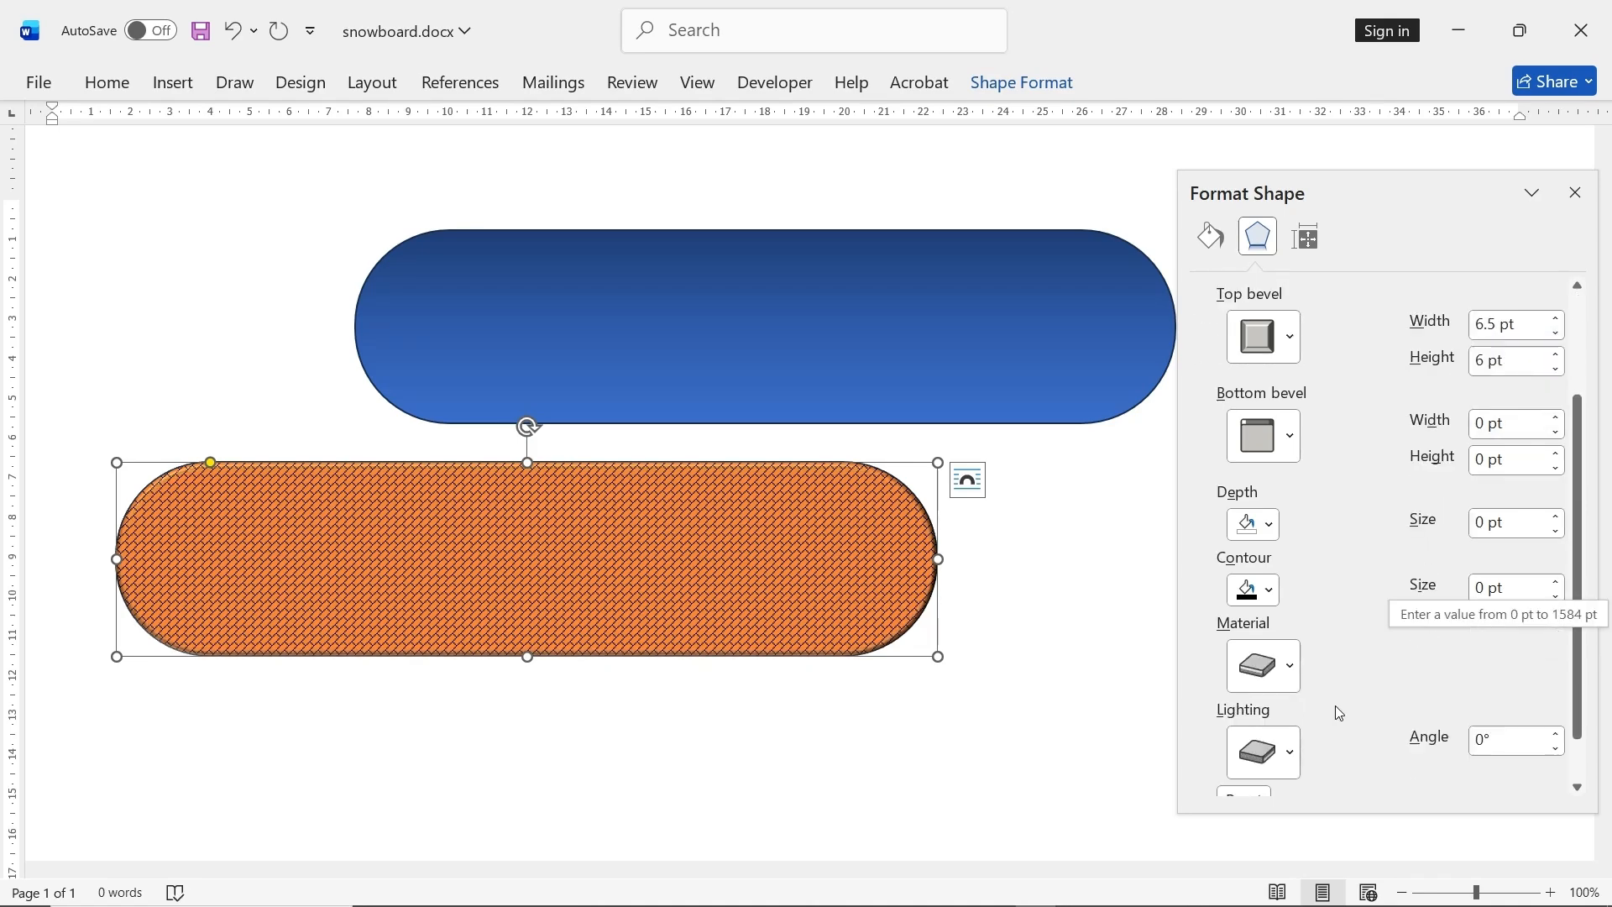
click(1291, 663)
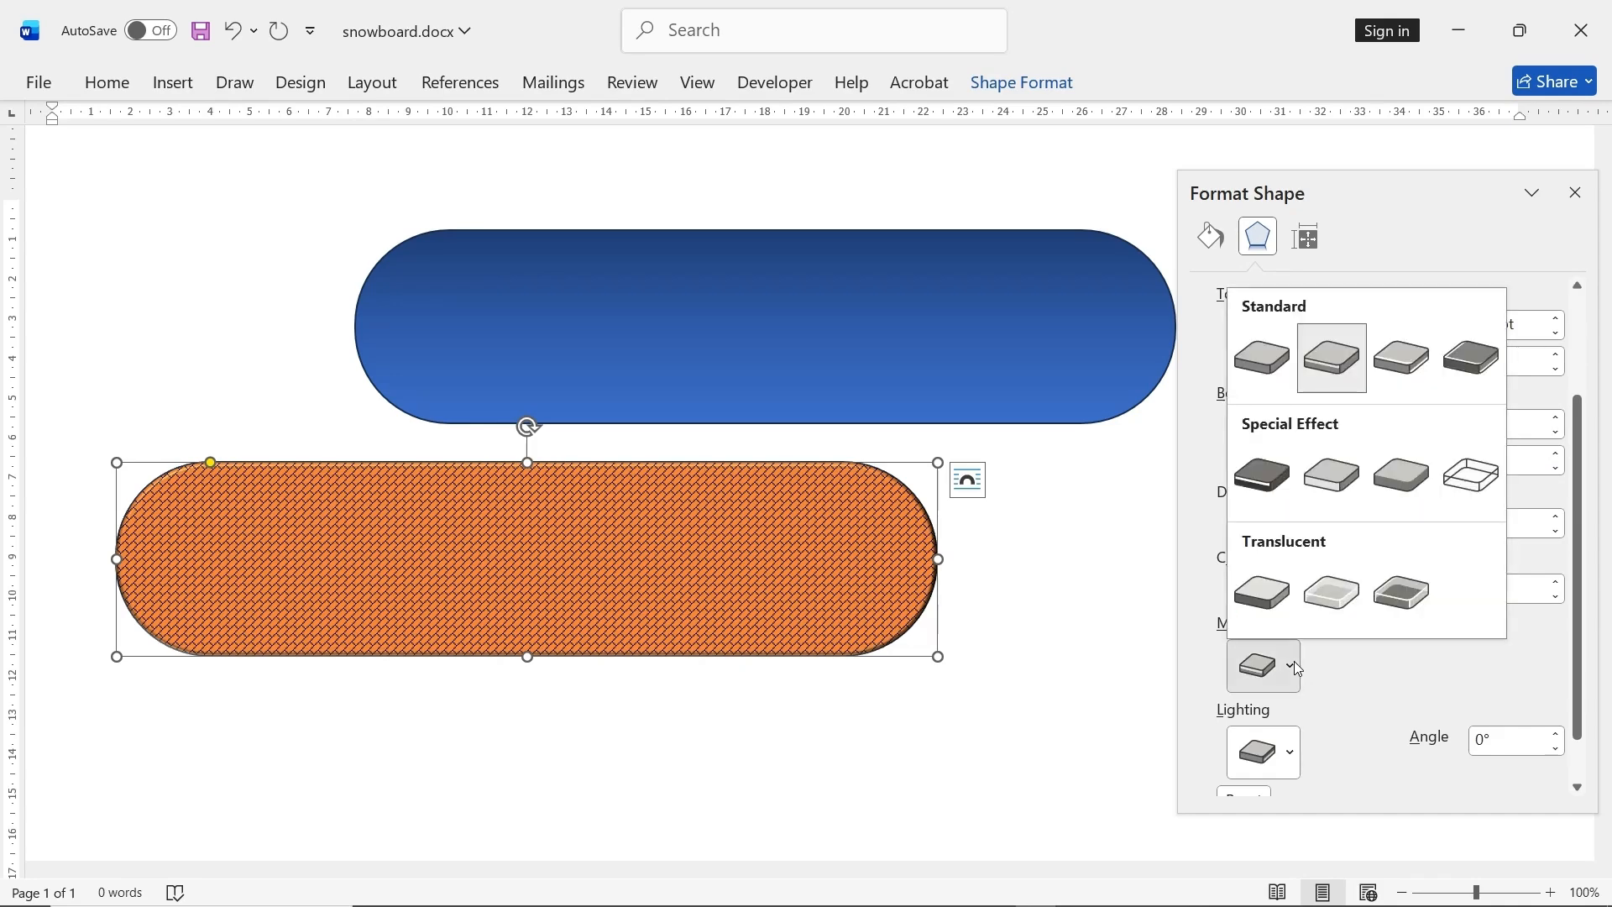
click(1410, 481)
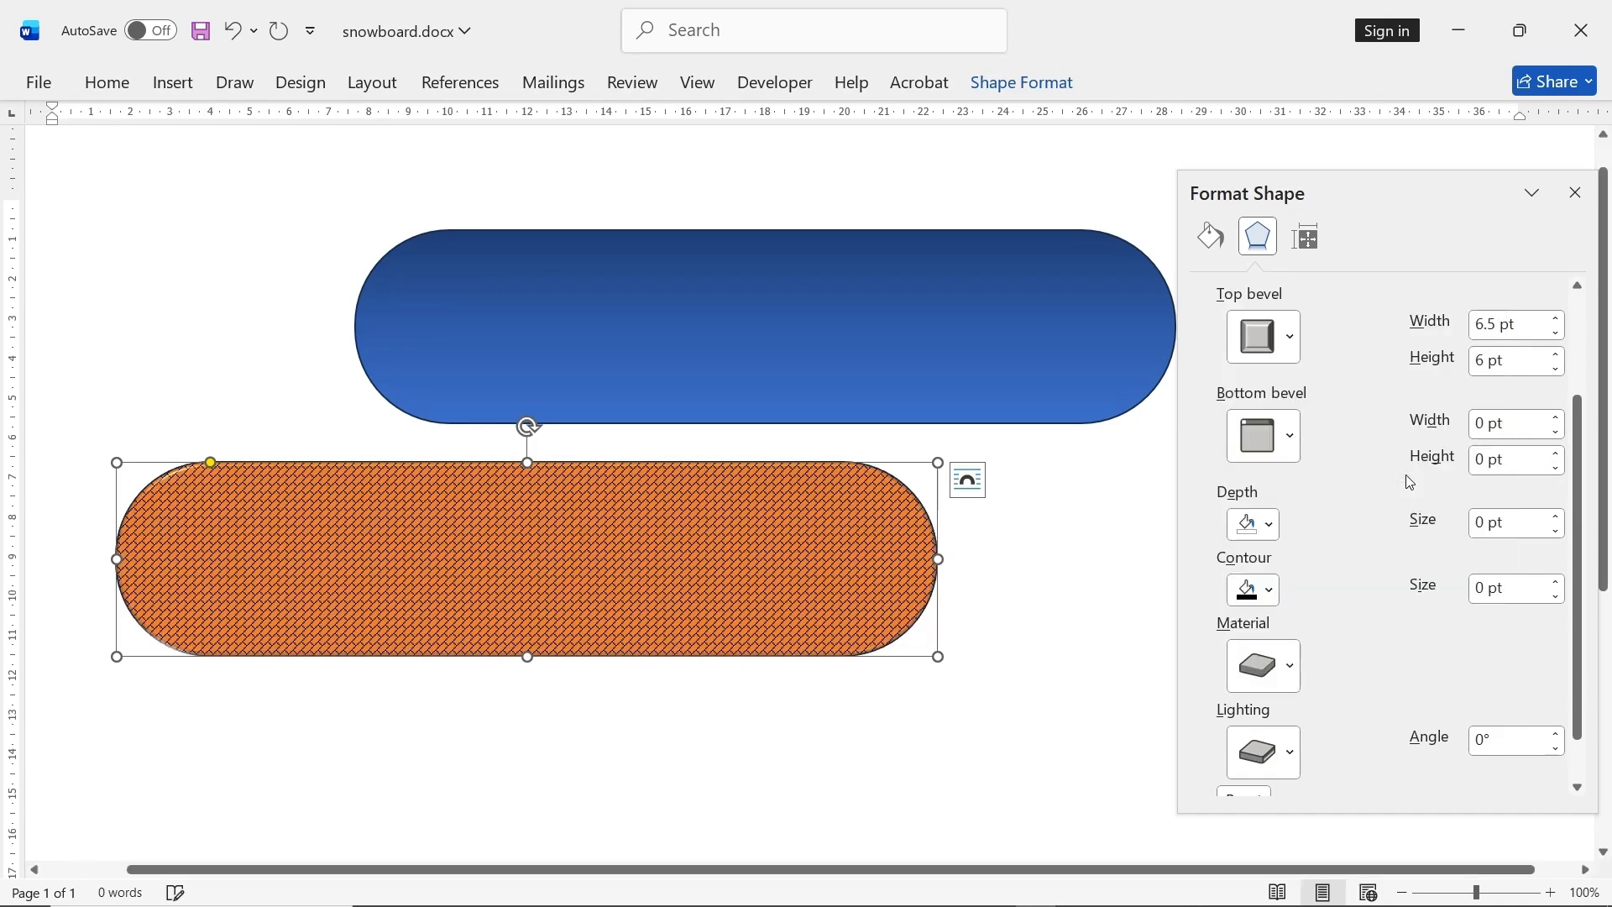
click(1290, 665)
click(1477, 360)
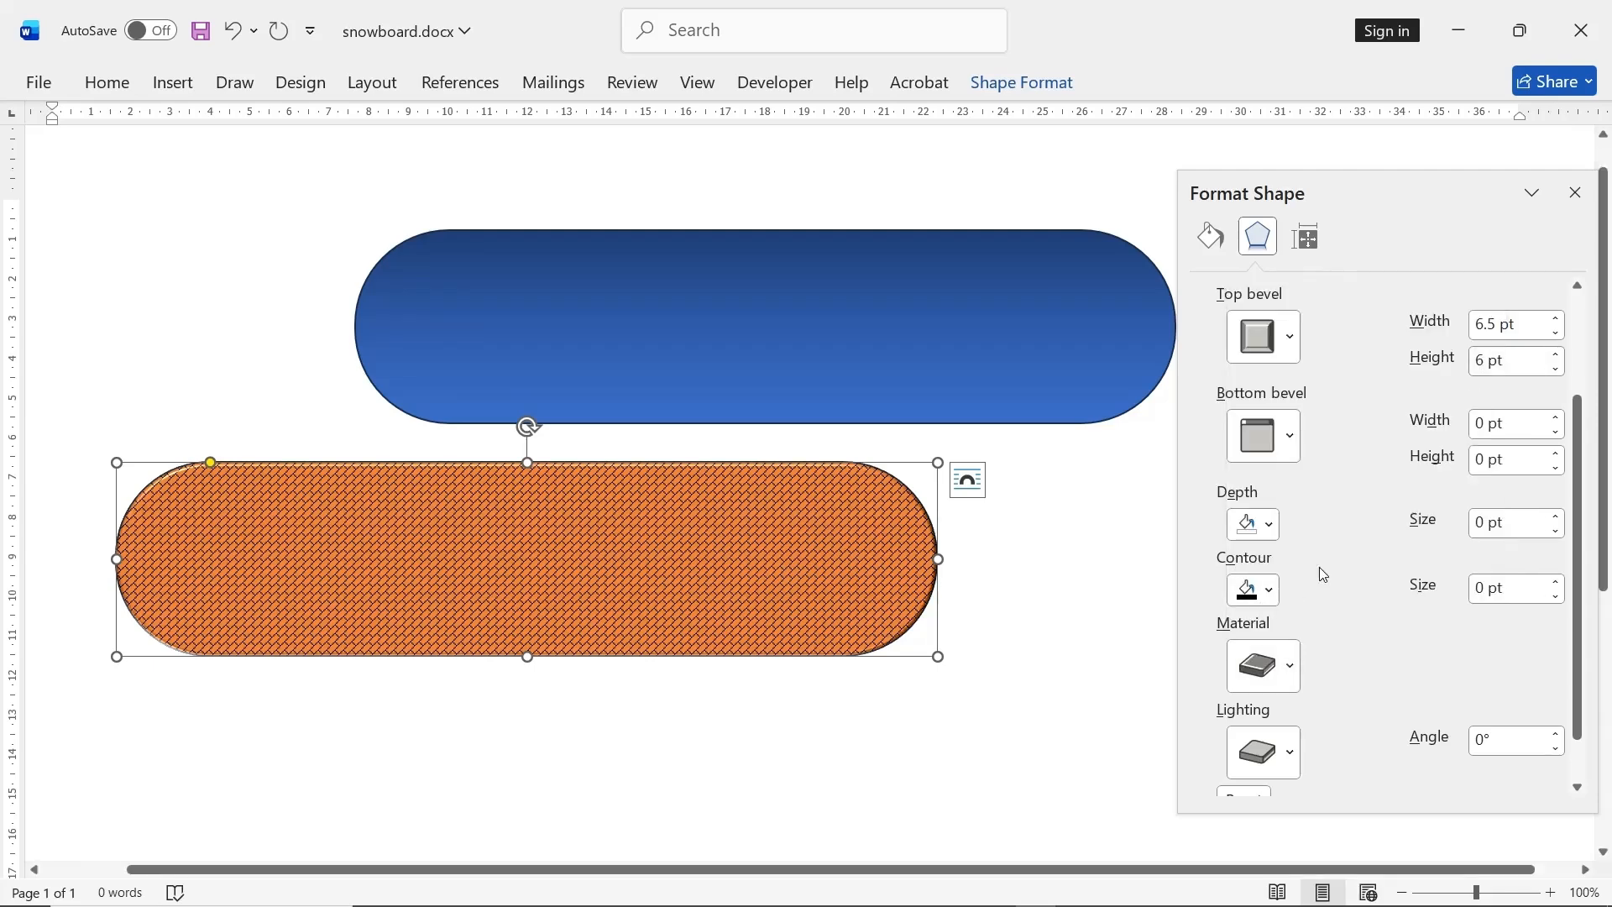
Set the orange shape's 3-D lighting to Balance, the second Neutral option, and finish formatting the shape.
click(1290, 749)
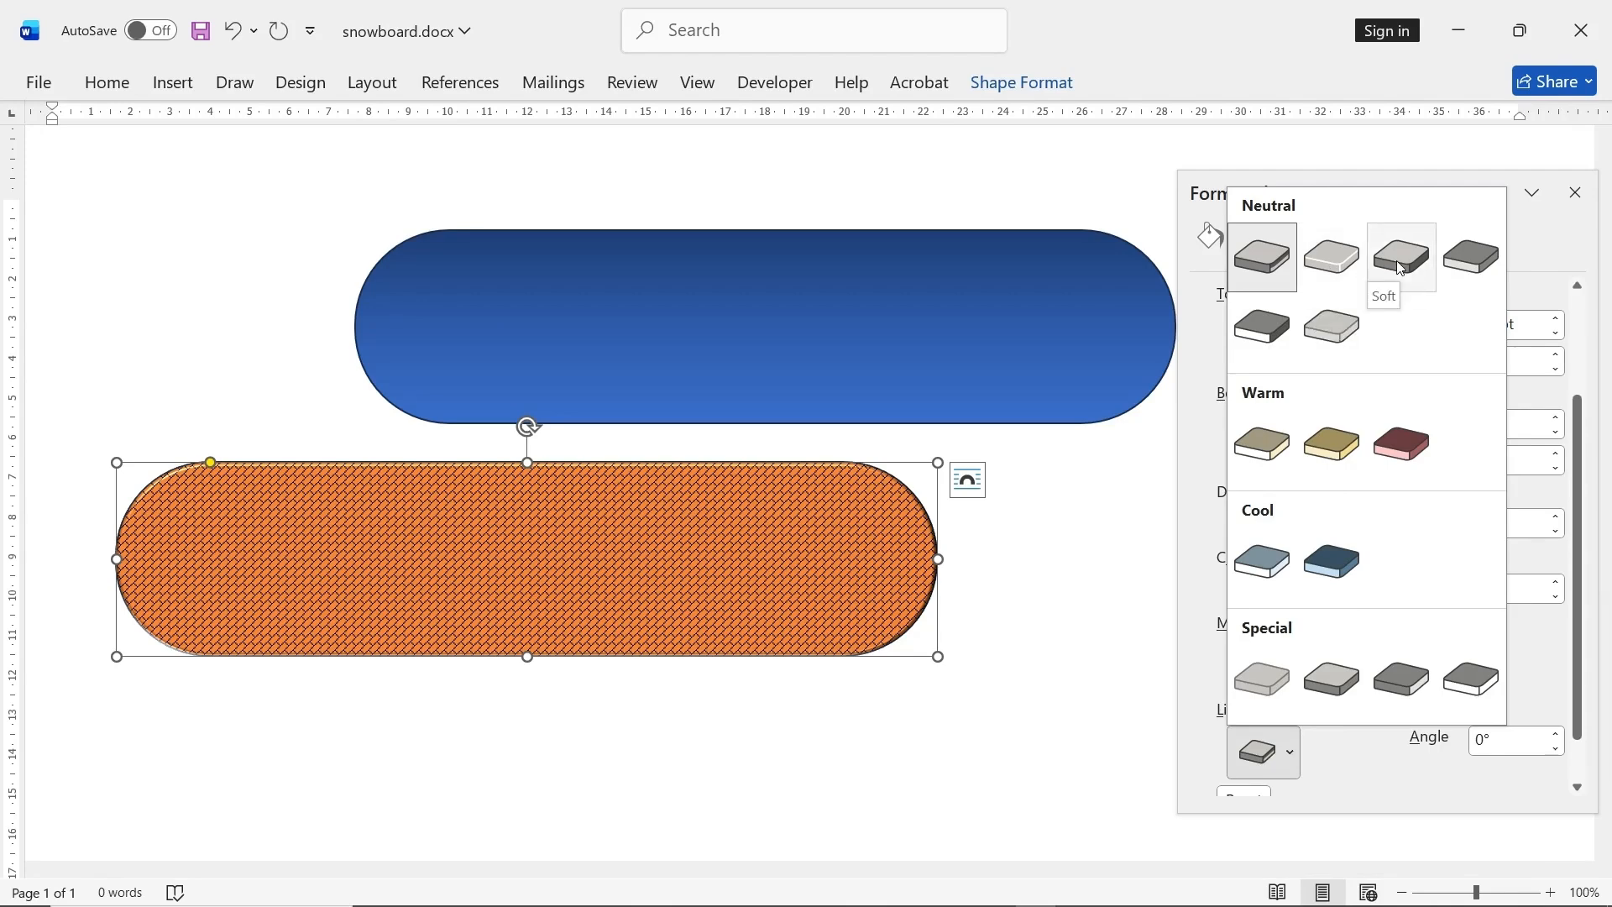
click(1342, 269)
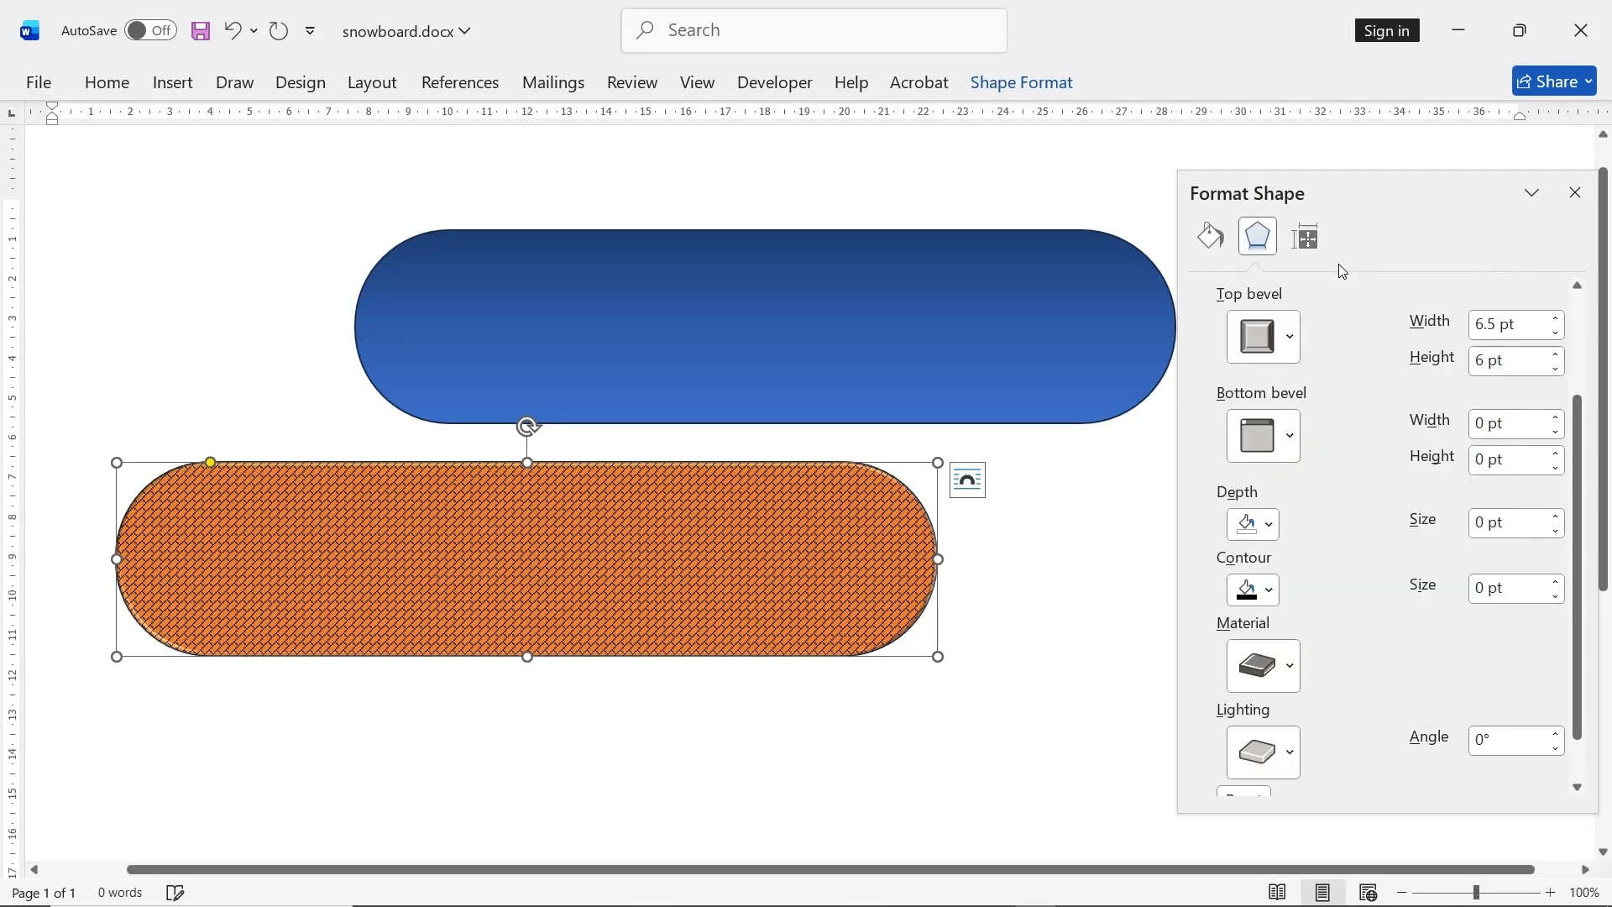
click(1134, 598)
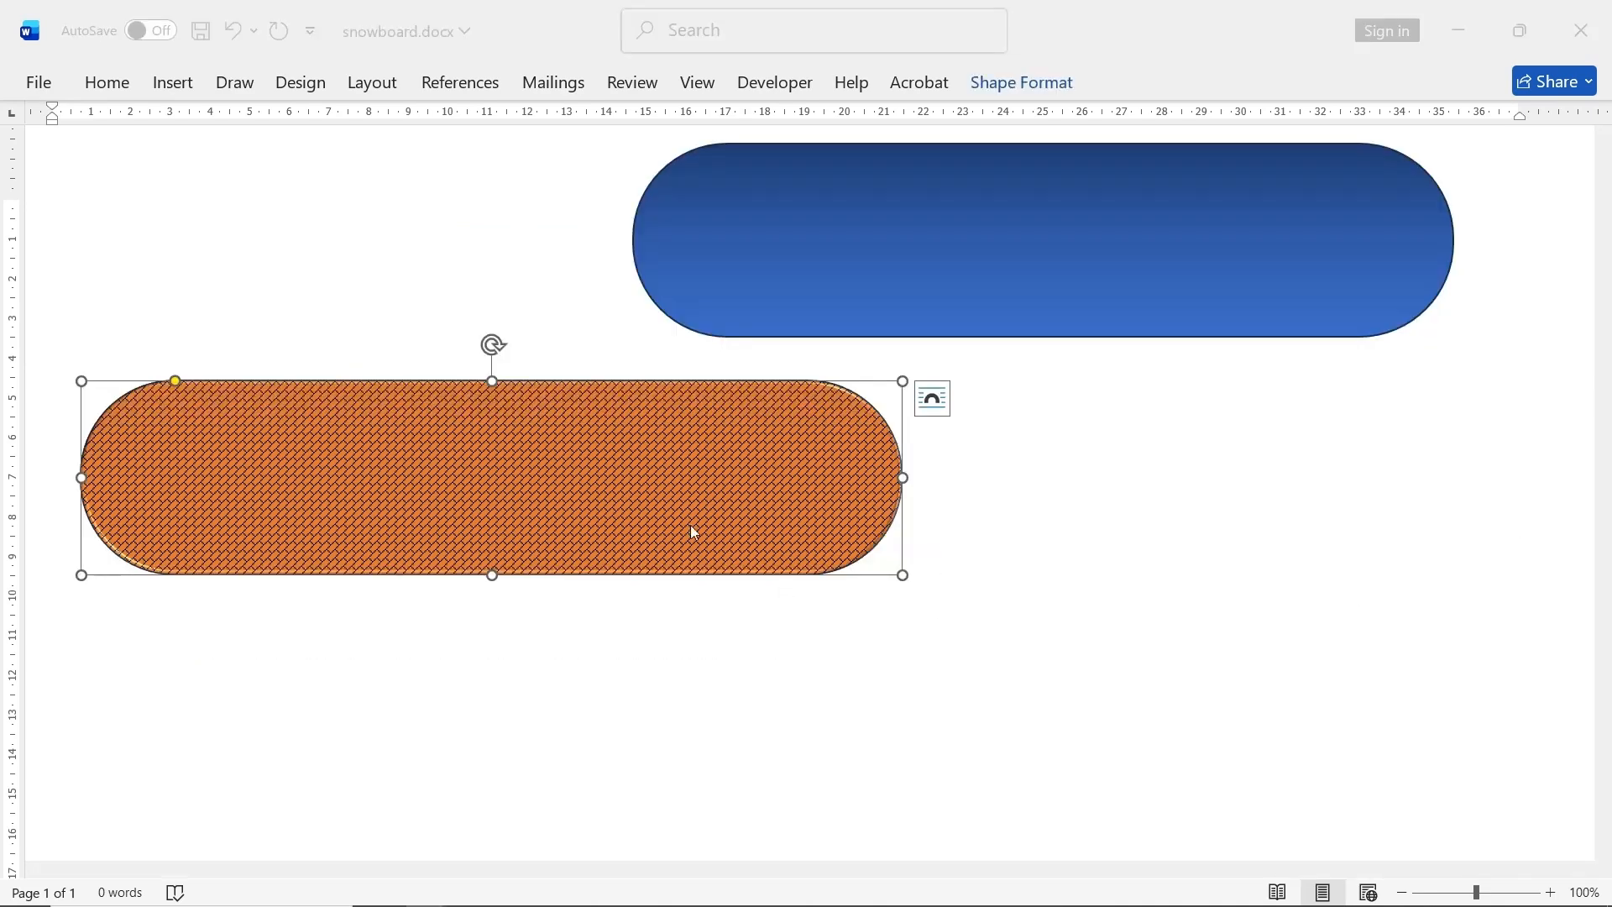
Duplicate the blue gradient shape, keeping its formatting, and place the copy below the orange patterned shape.
click(873, 245)
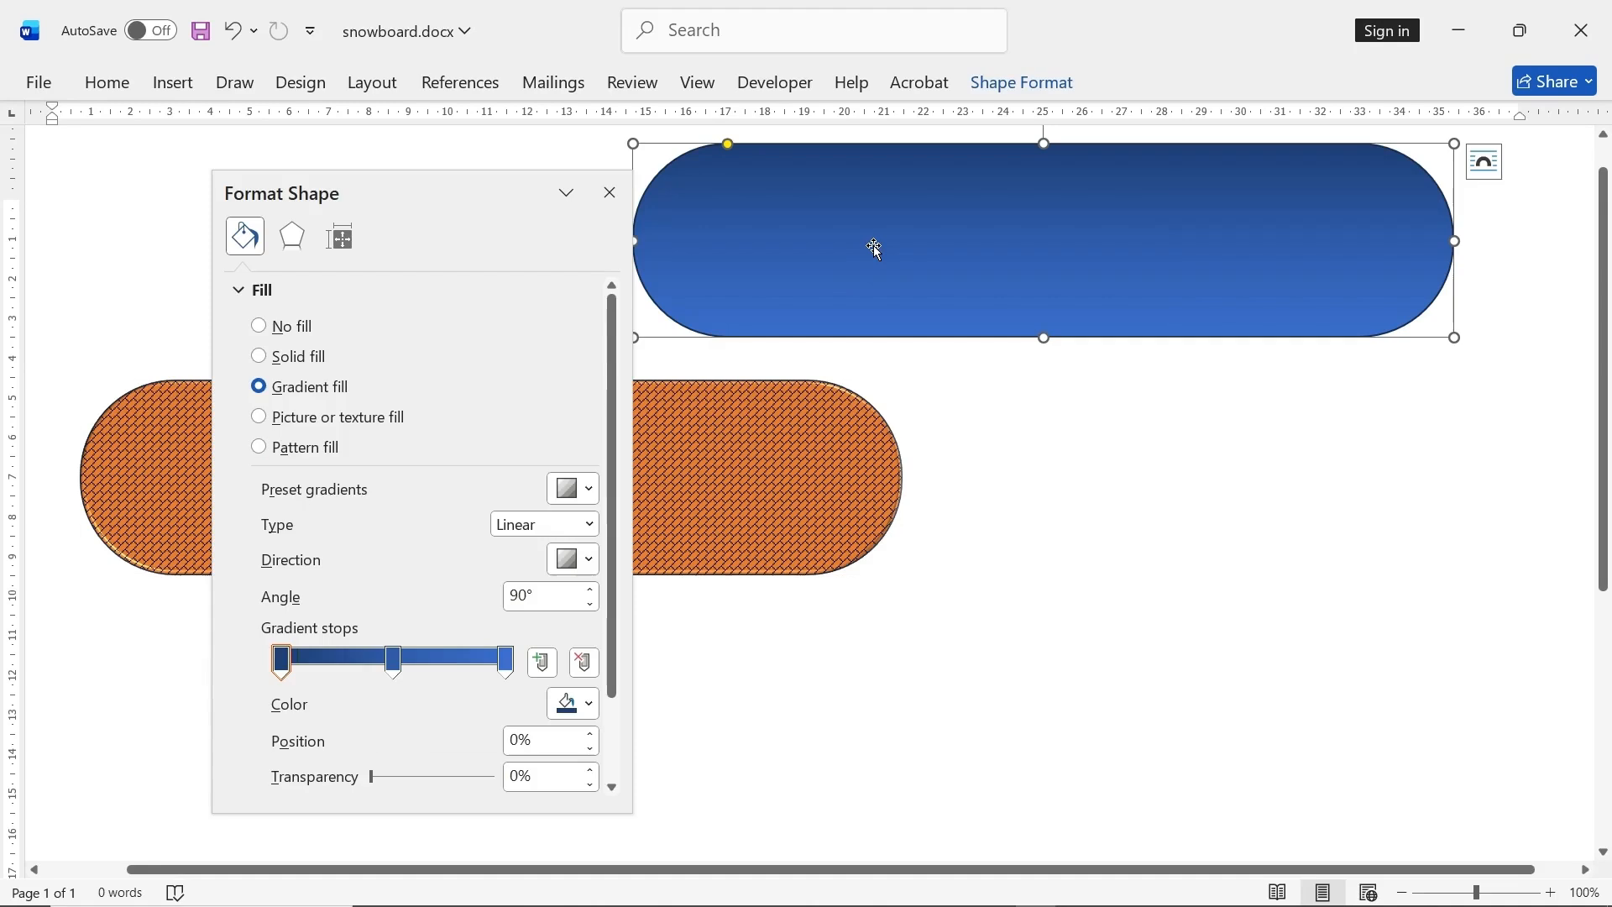
right_click(876, 249)
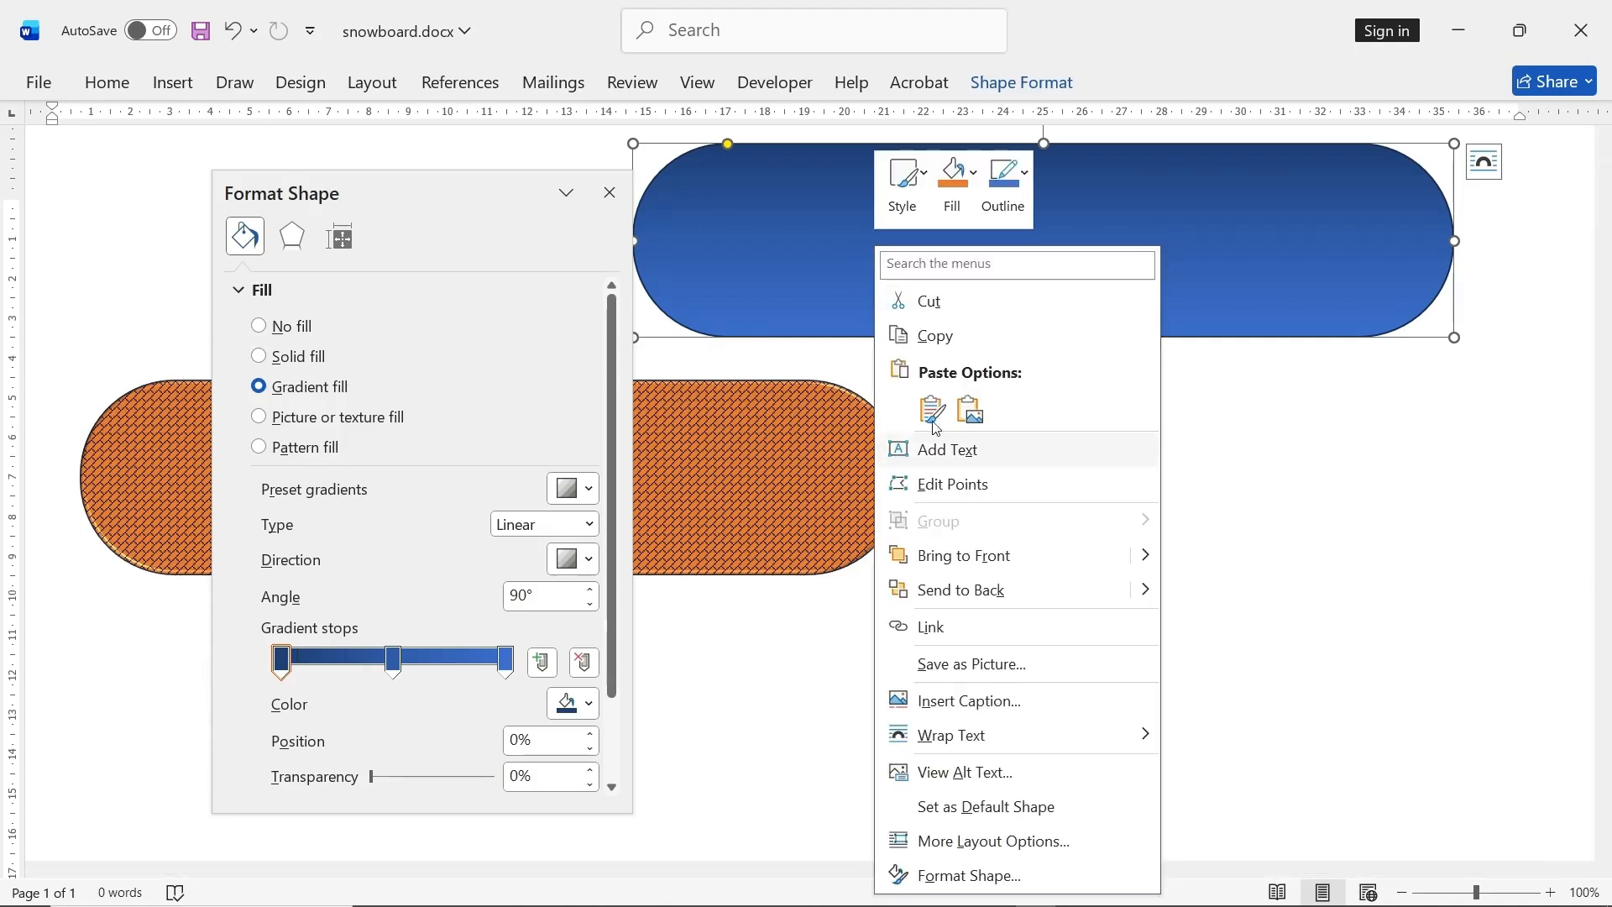
click(936, 337)
right_click(777, 647)
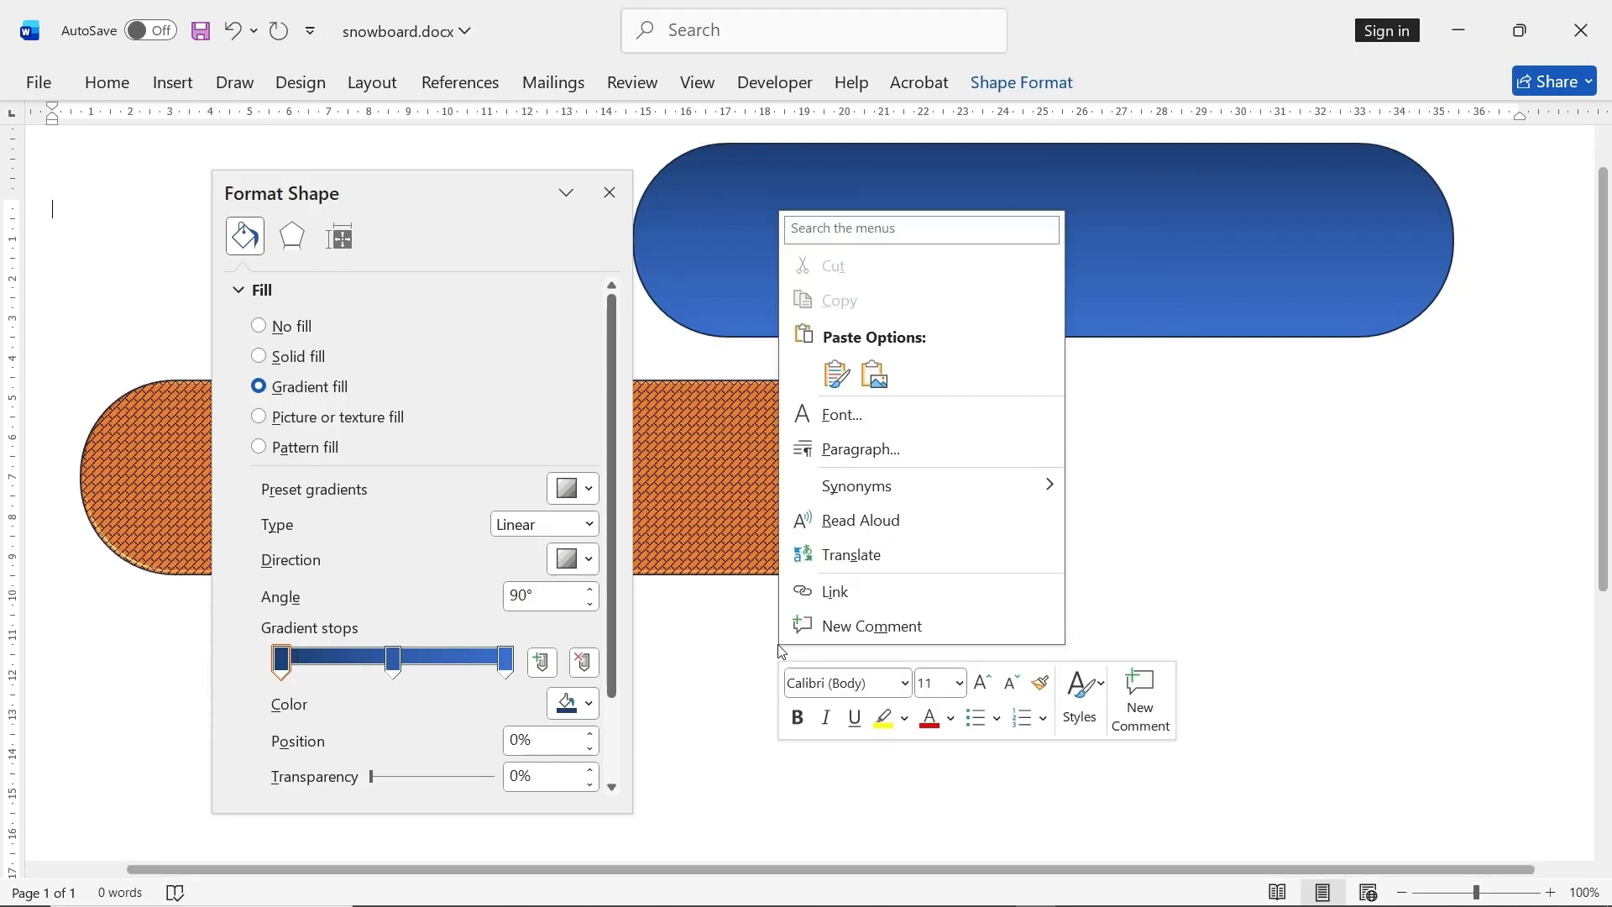
click(829, 370)
drag(753, 357, 1190, 739)
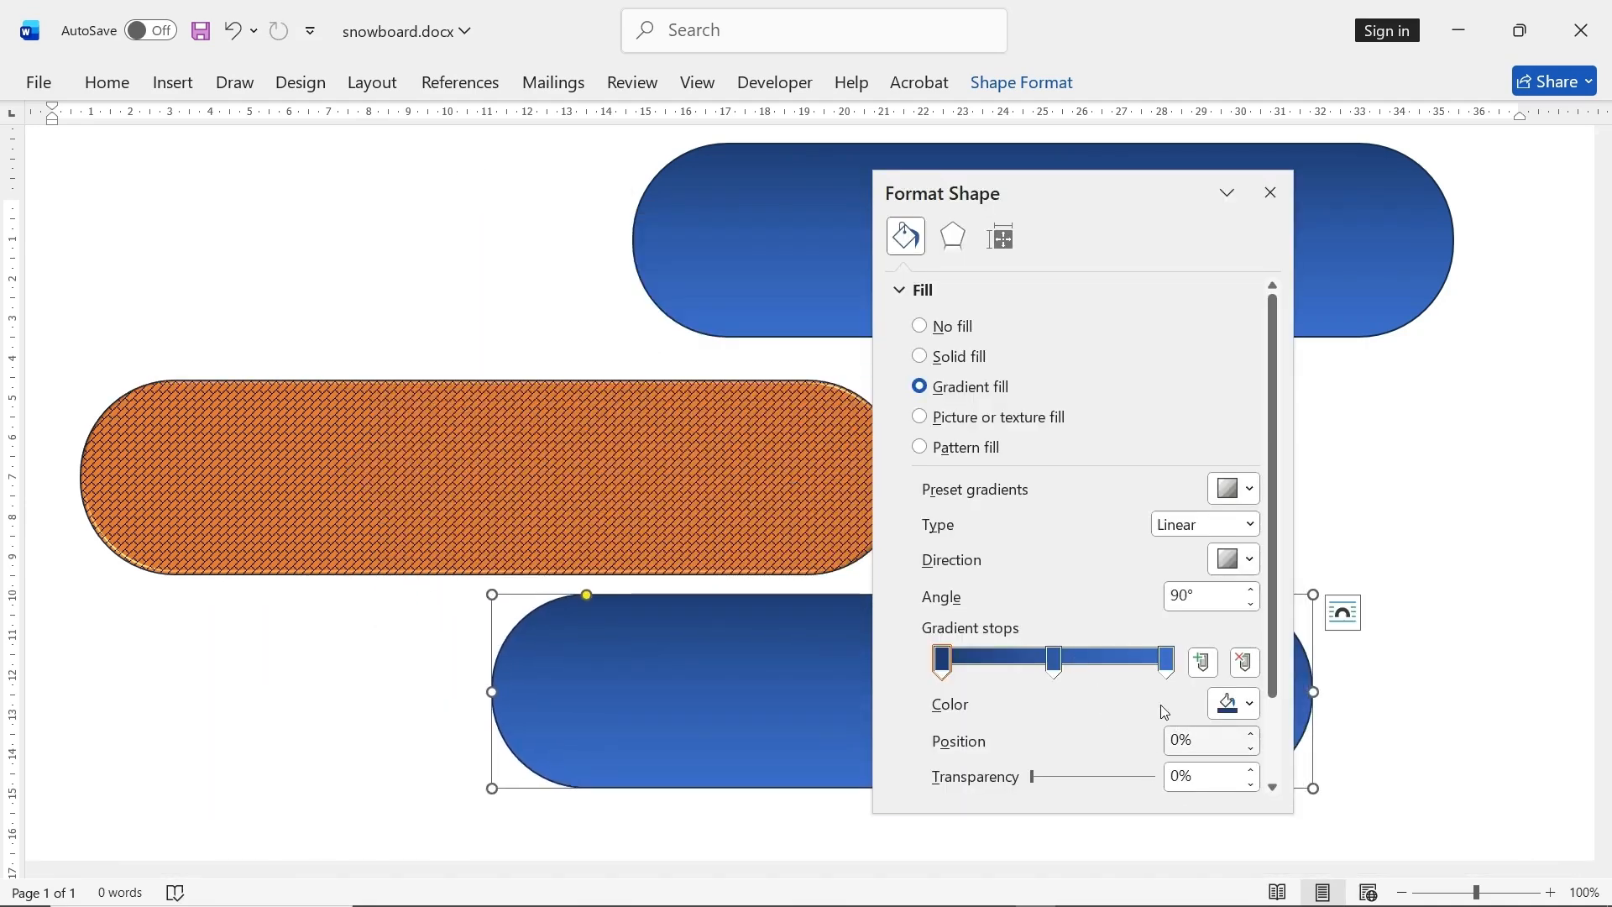
Set the linear gradient angle of the lowest blue shape to 45°.
click(1250, 524)
click(1254, 522)
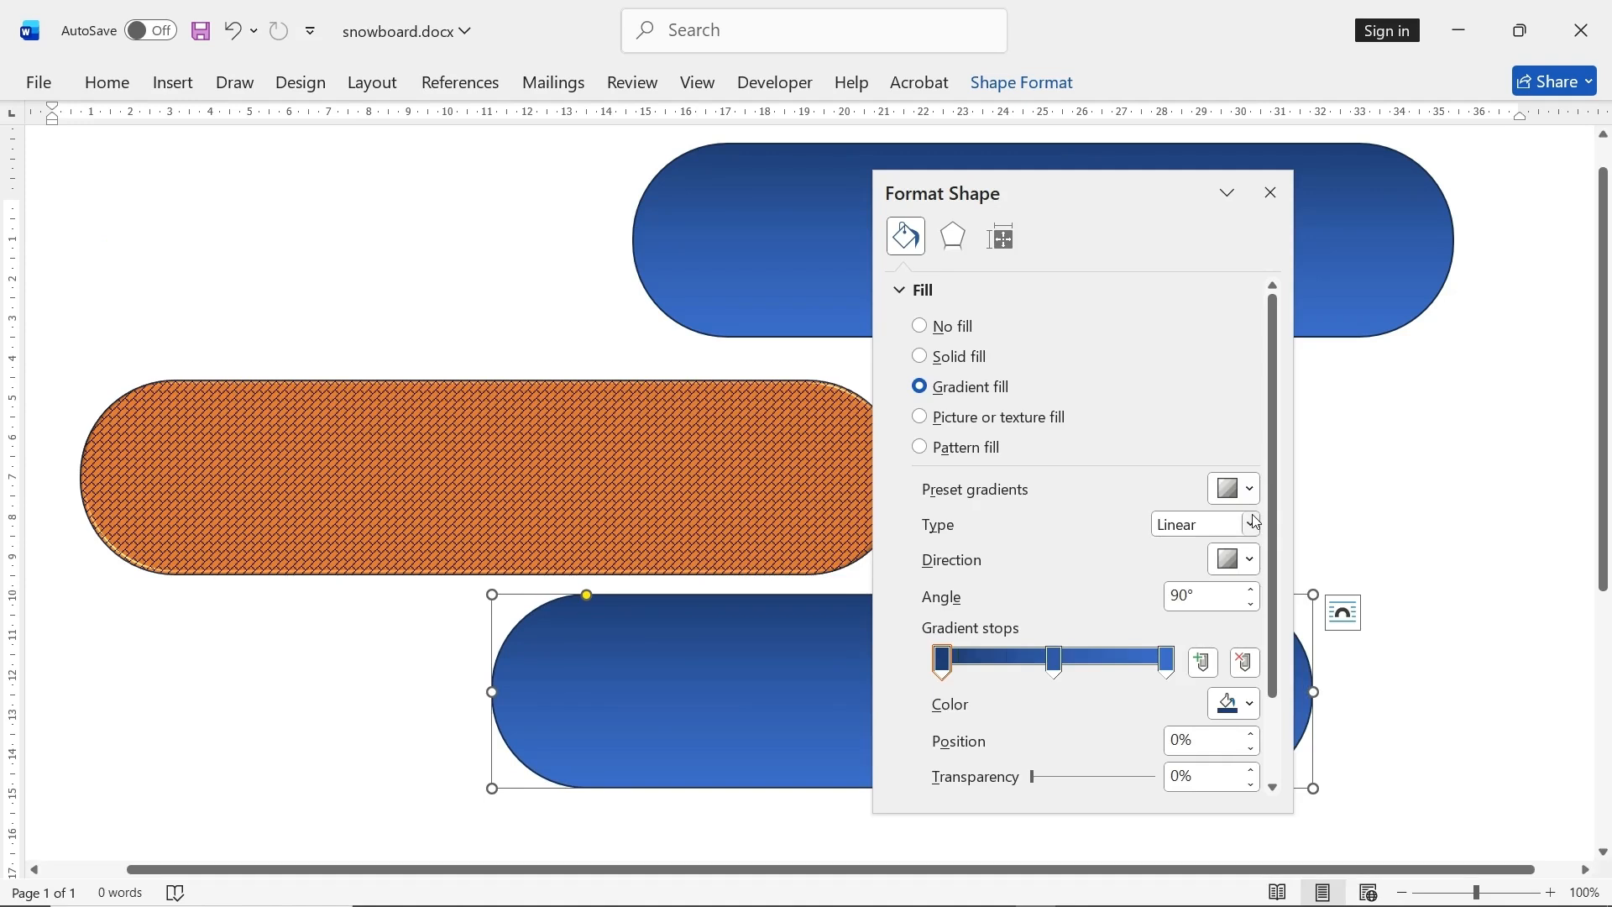
click(1251, 603)
click(1251, 604)
click(1251, 603)
click(1251, 603)
click(1251, 603)
click(1251, 592)
drag(1218, 596, 1165, 596)
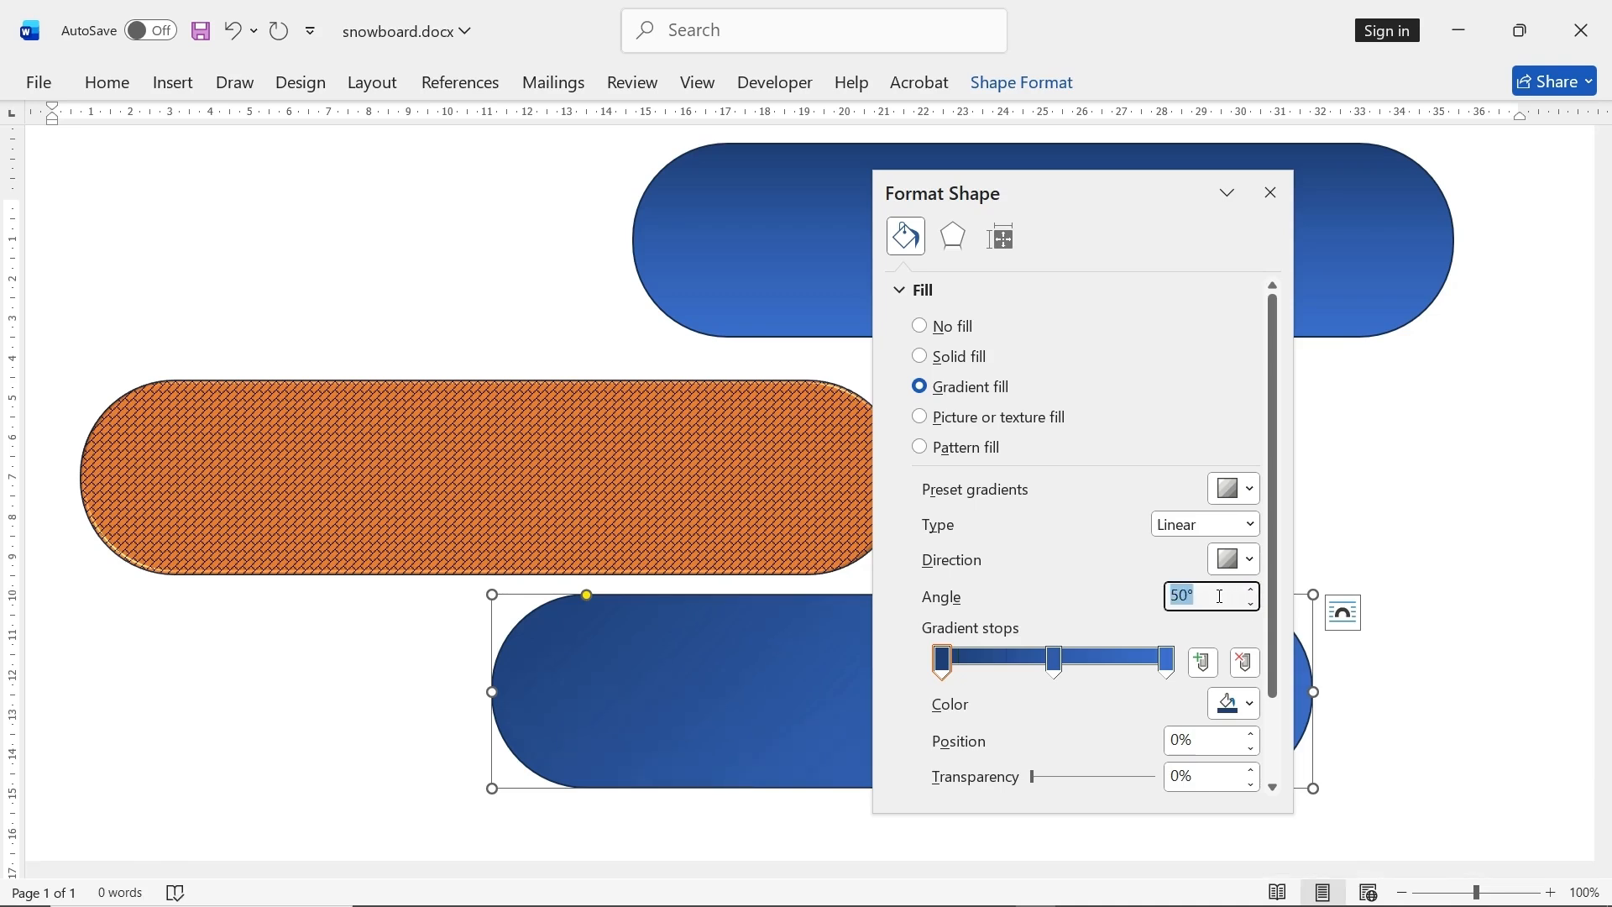
text(45)
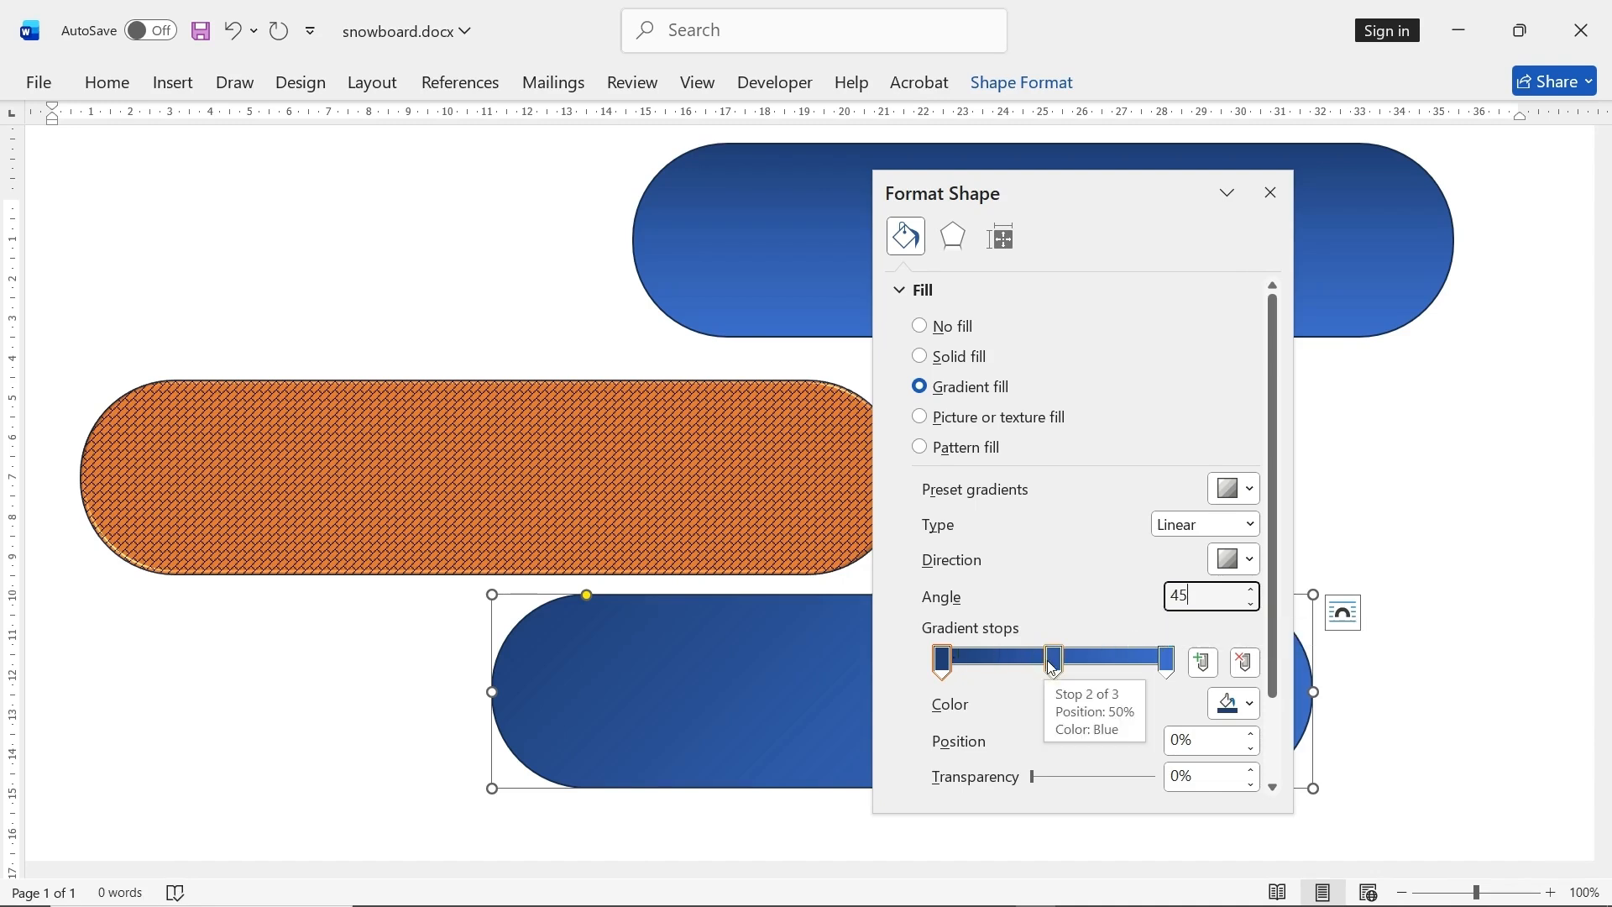
Add gradient stops on both sides of the lowest shape's middle stop, one at 66%, and make the 0% stop white.
click(1019, 664)
click(1091, 663)
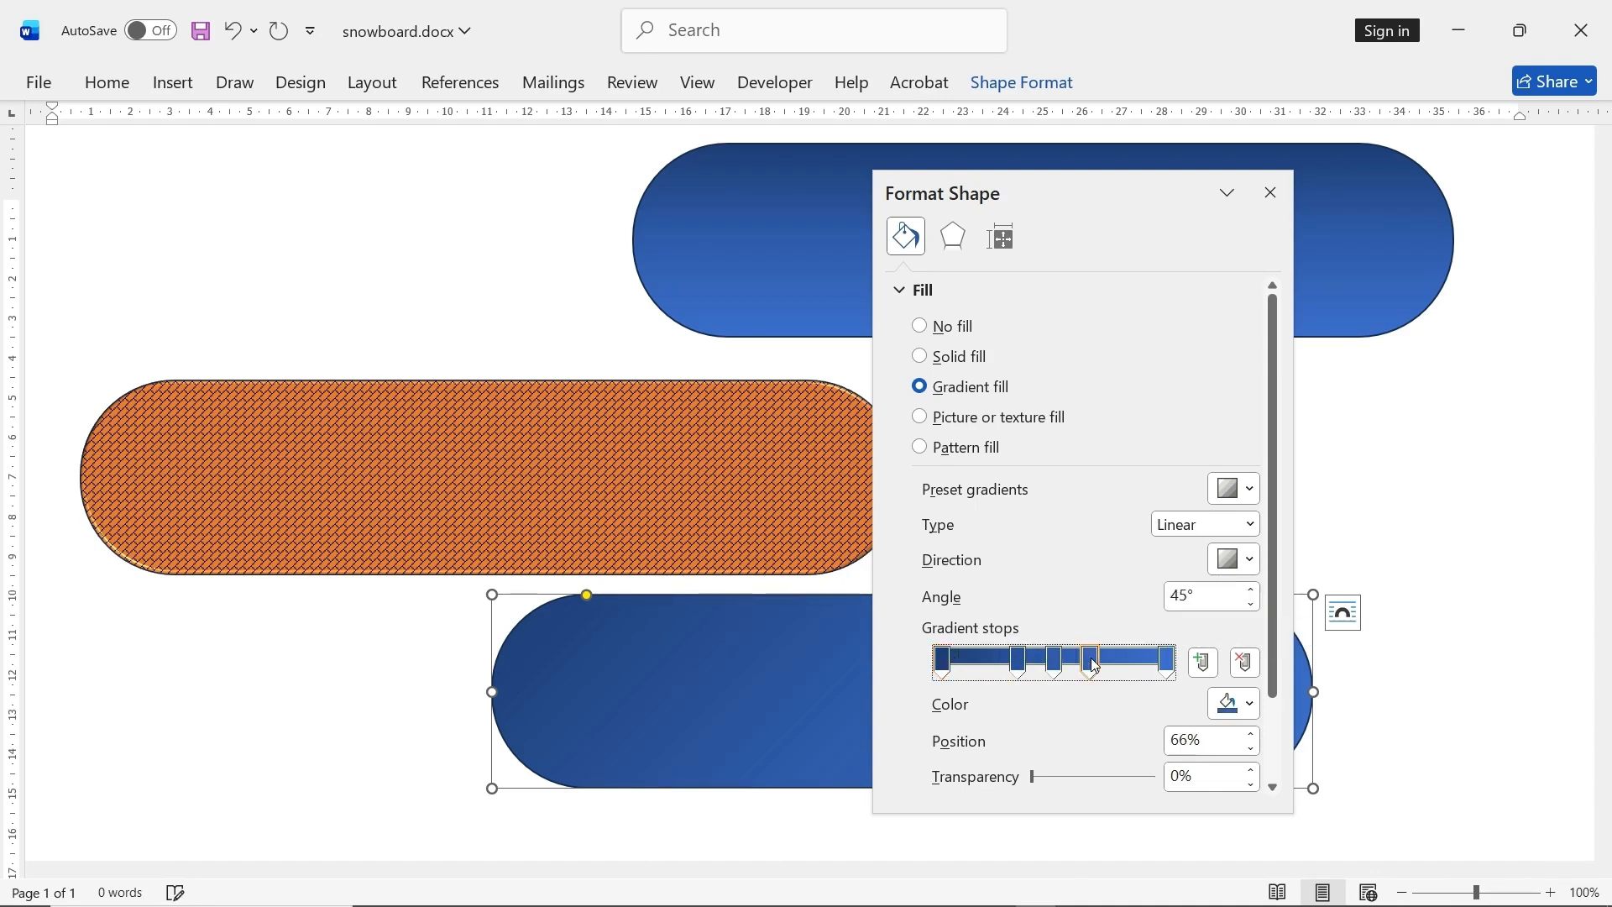
click(945, 663)
click(1250, 704)
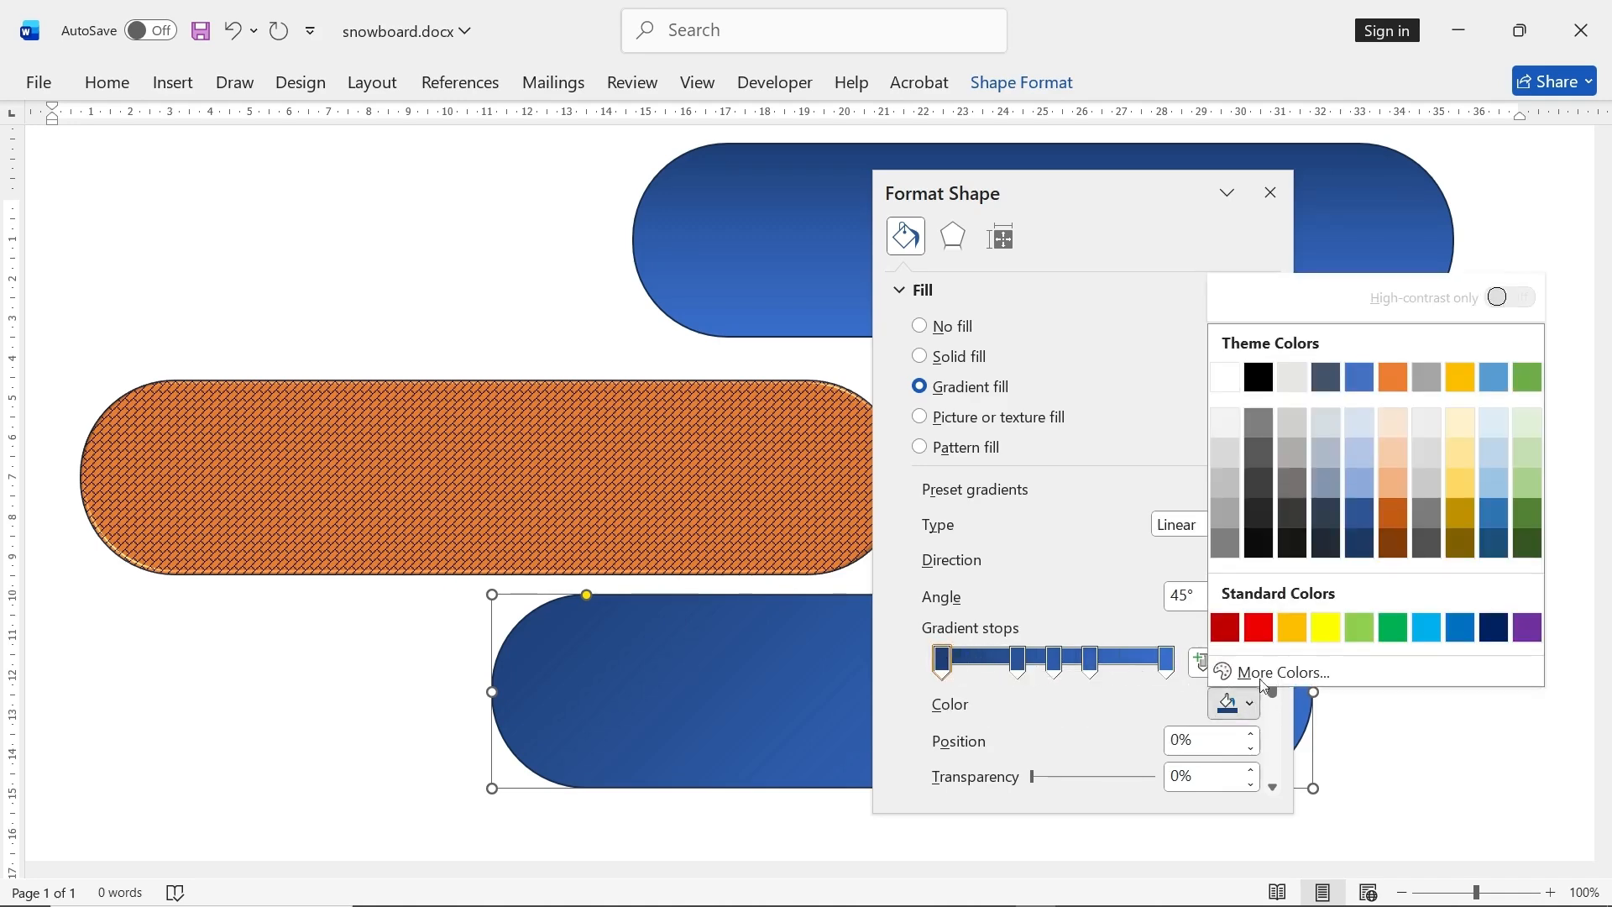
click(1226, 380)
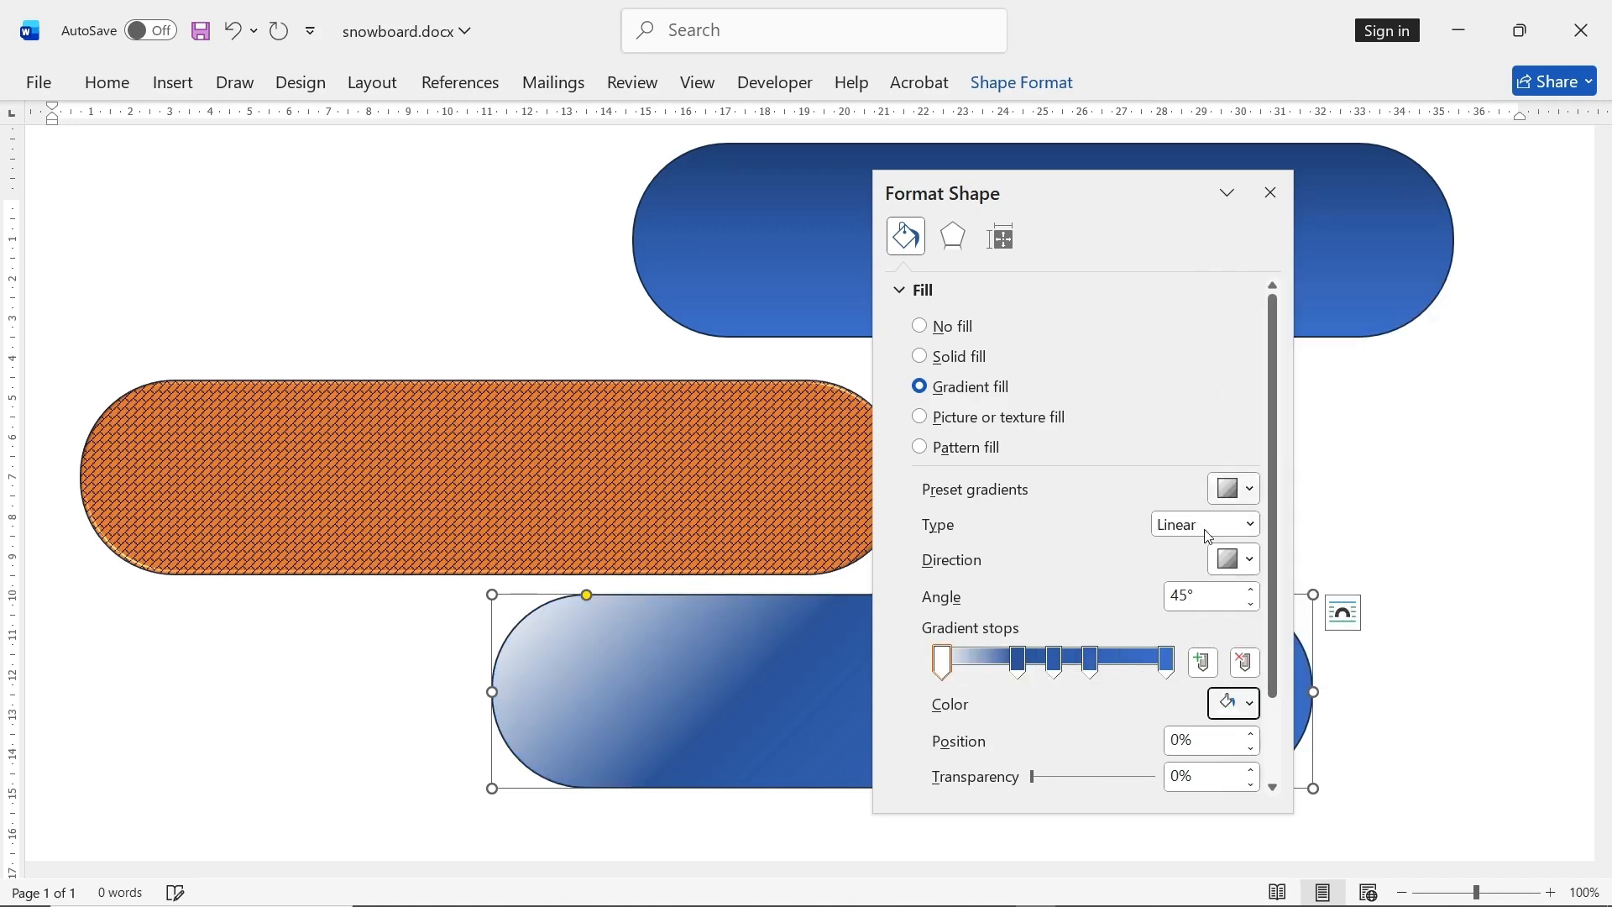
Set the color of the lowest shape's 50% gradient stop to dark red.
click(1057, 669)
click(1228, 703)
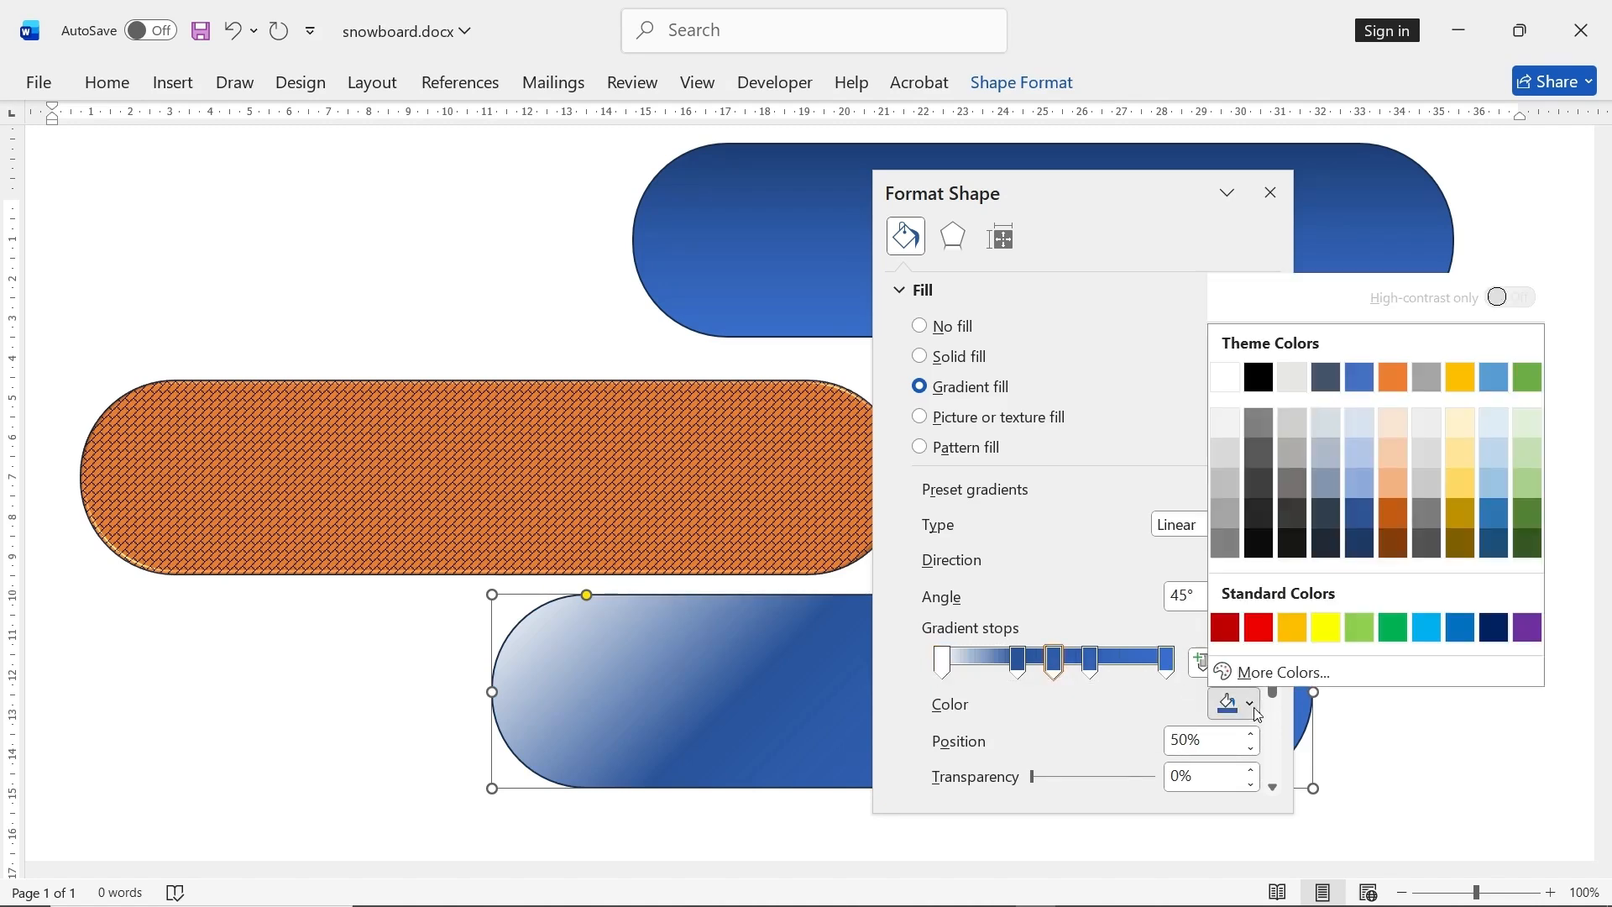
key(Escape)
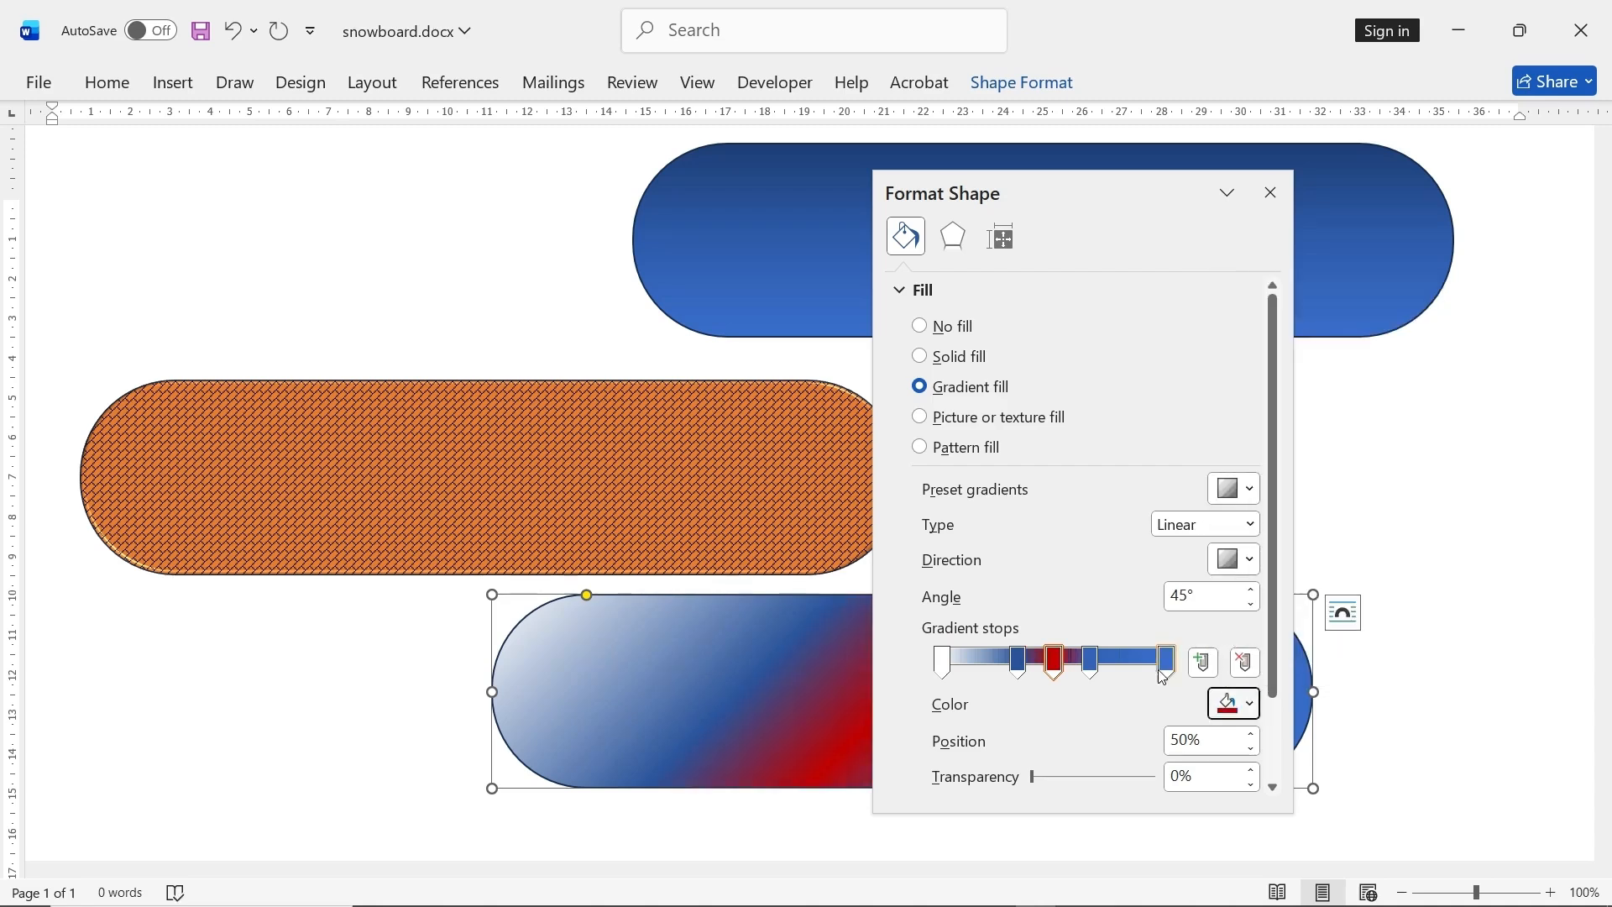
Set the color of the lowest shape's 100% gradient stop to white and uncover the whole shape.
click(1167, 660)
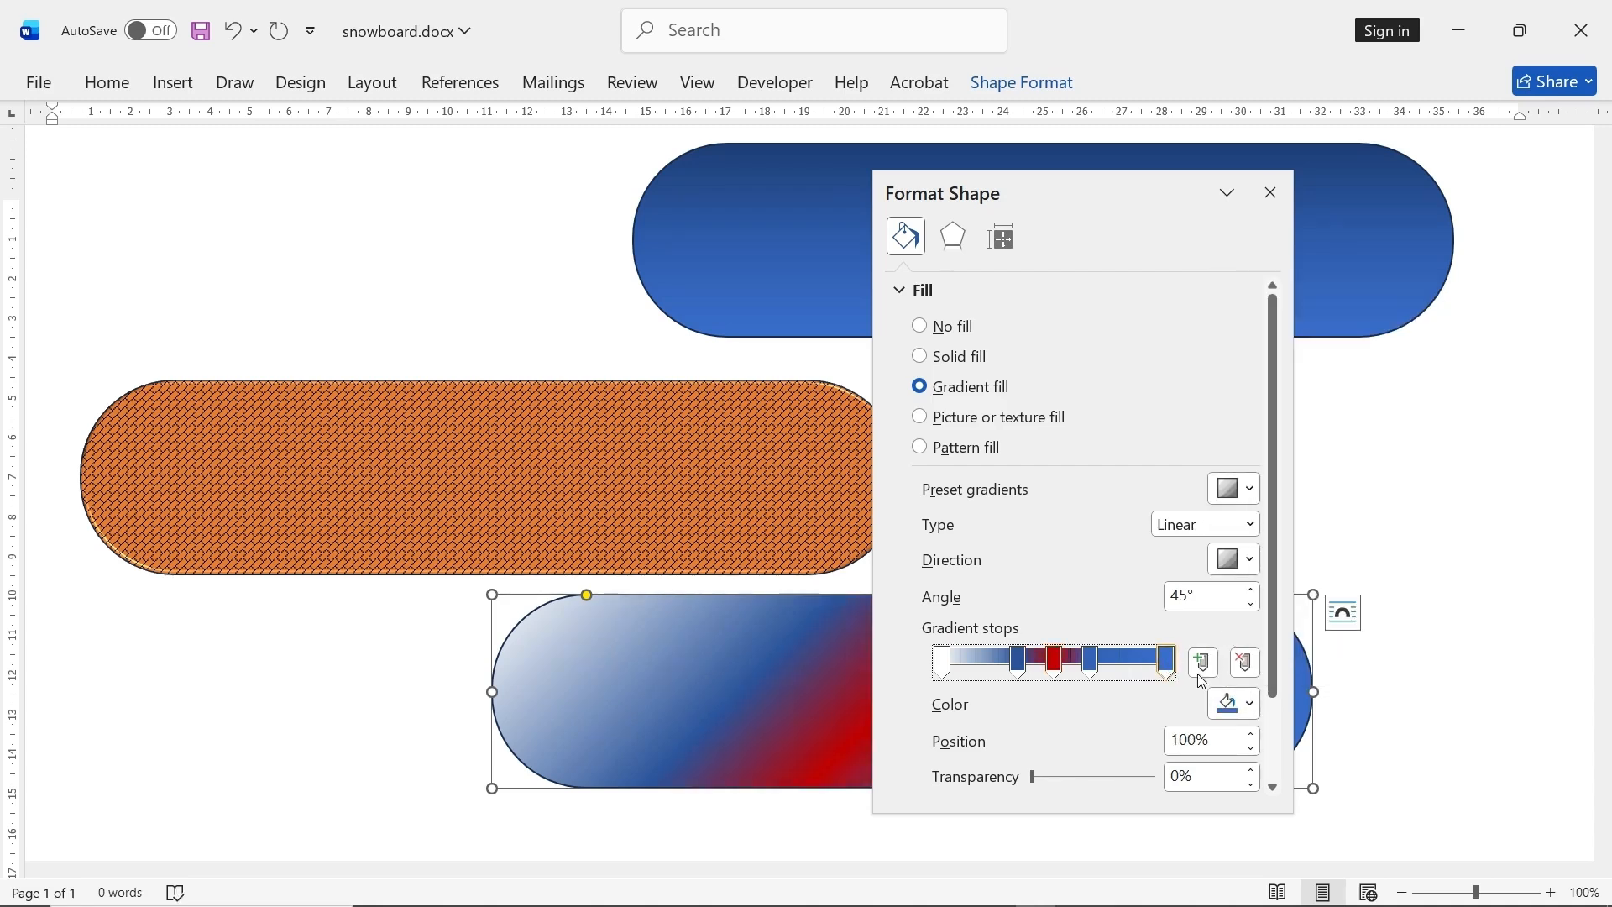
click(1251, 706)
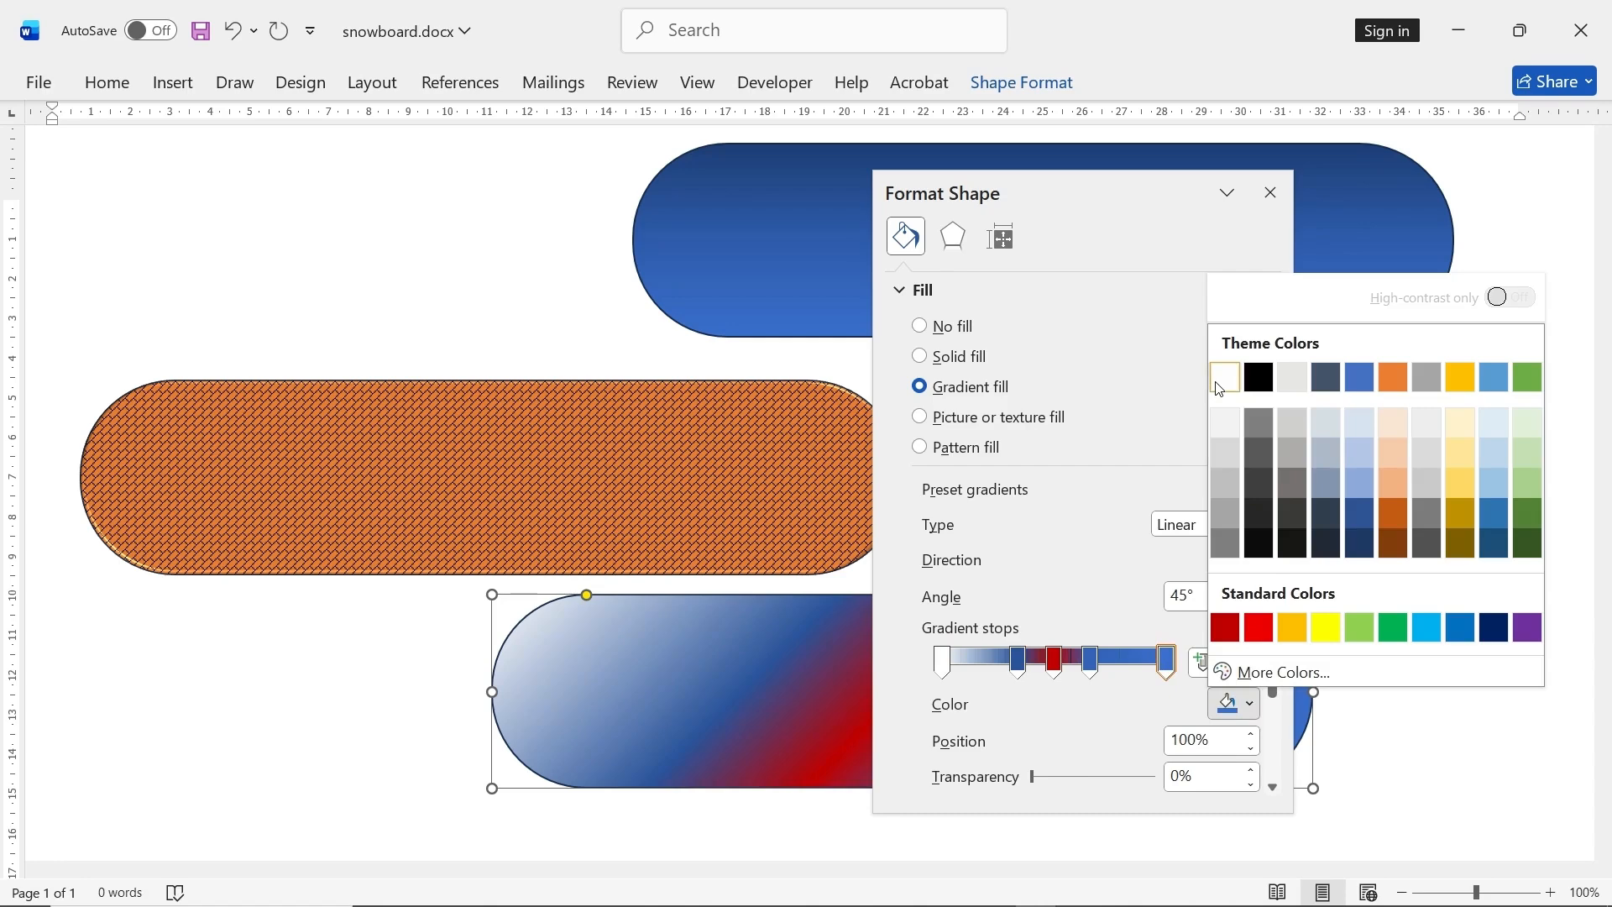
click(1226, 453)
drag(1151, 193, 299, 173)
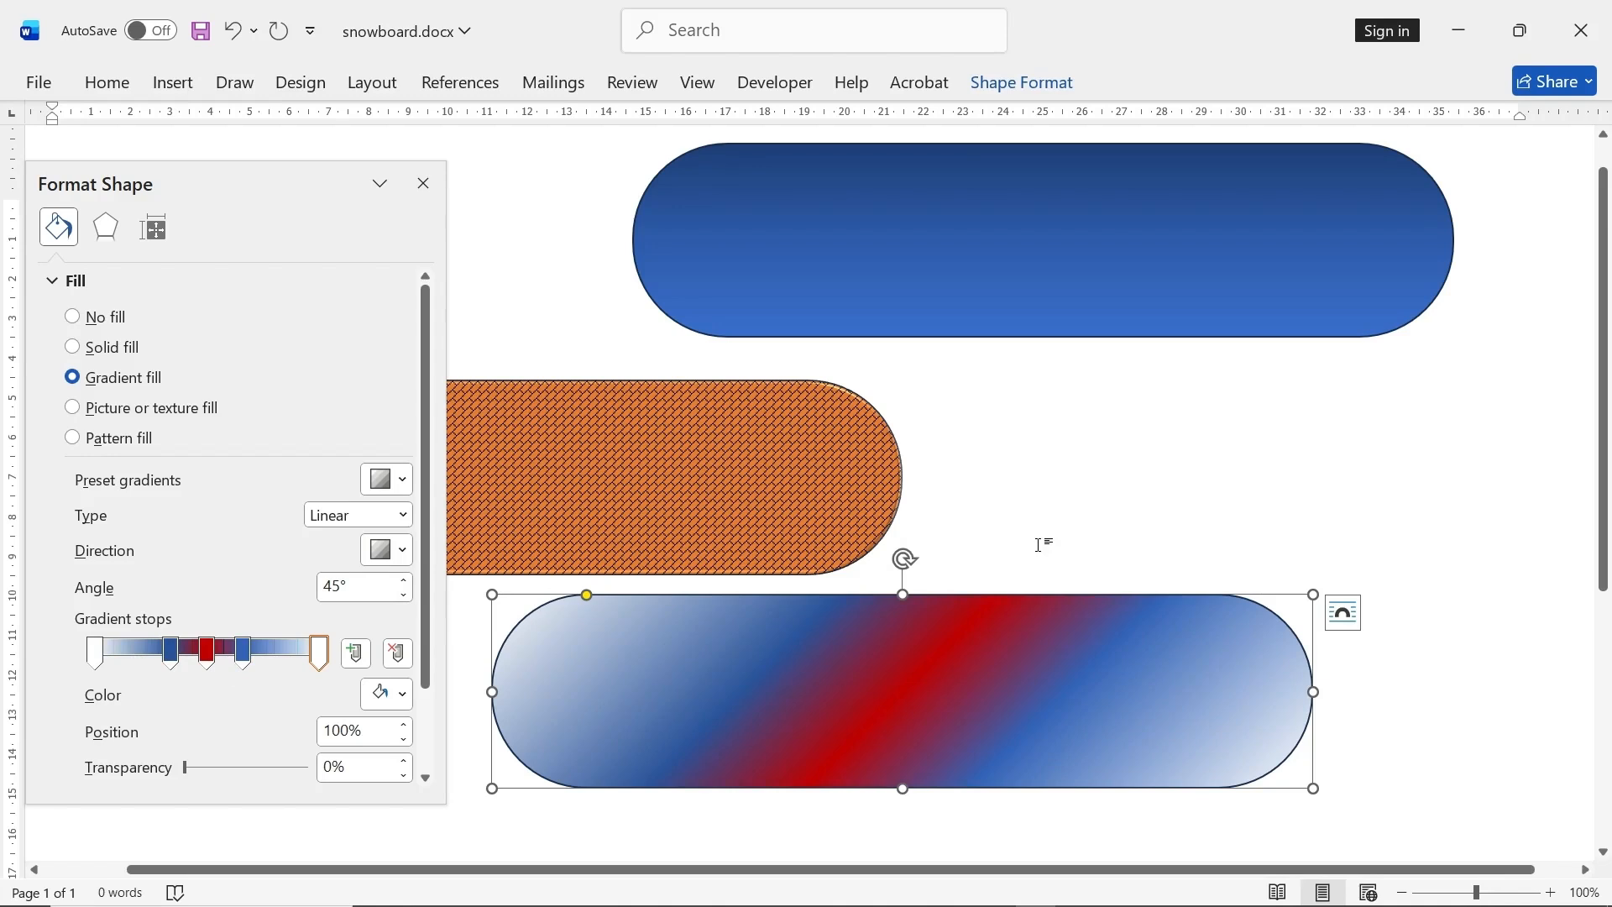
Try the Radial, Rectangular and Path gradient types on the lowest shape.
click(403, 517)
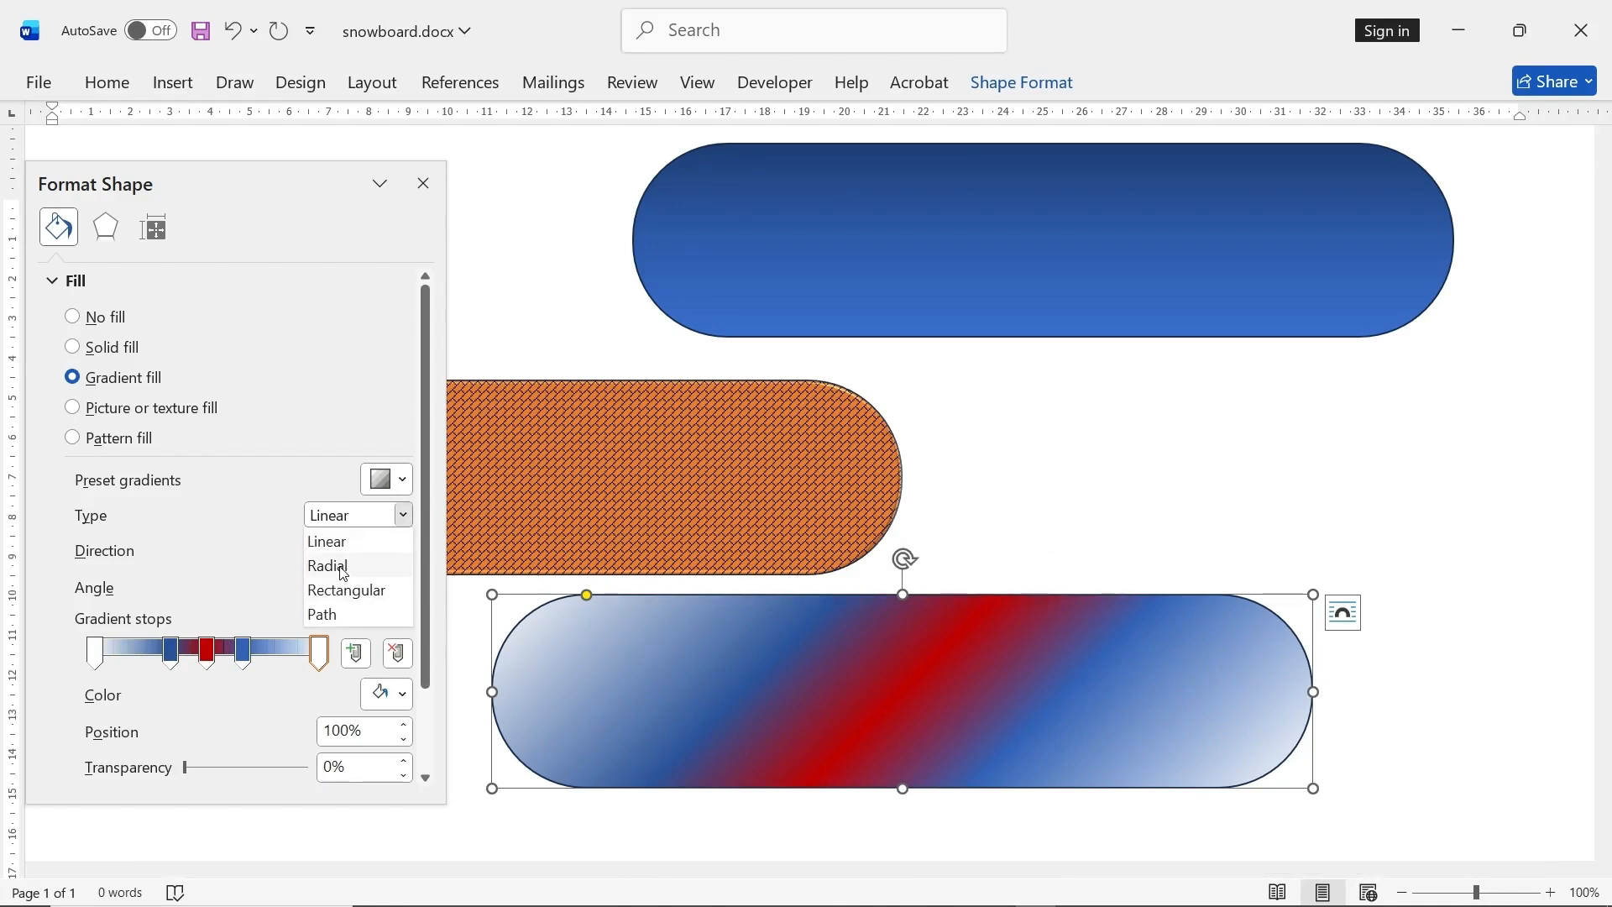
click(343, 568)
click(403, 514)
click(376, 592)
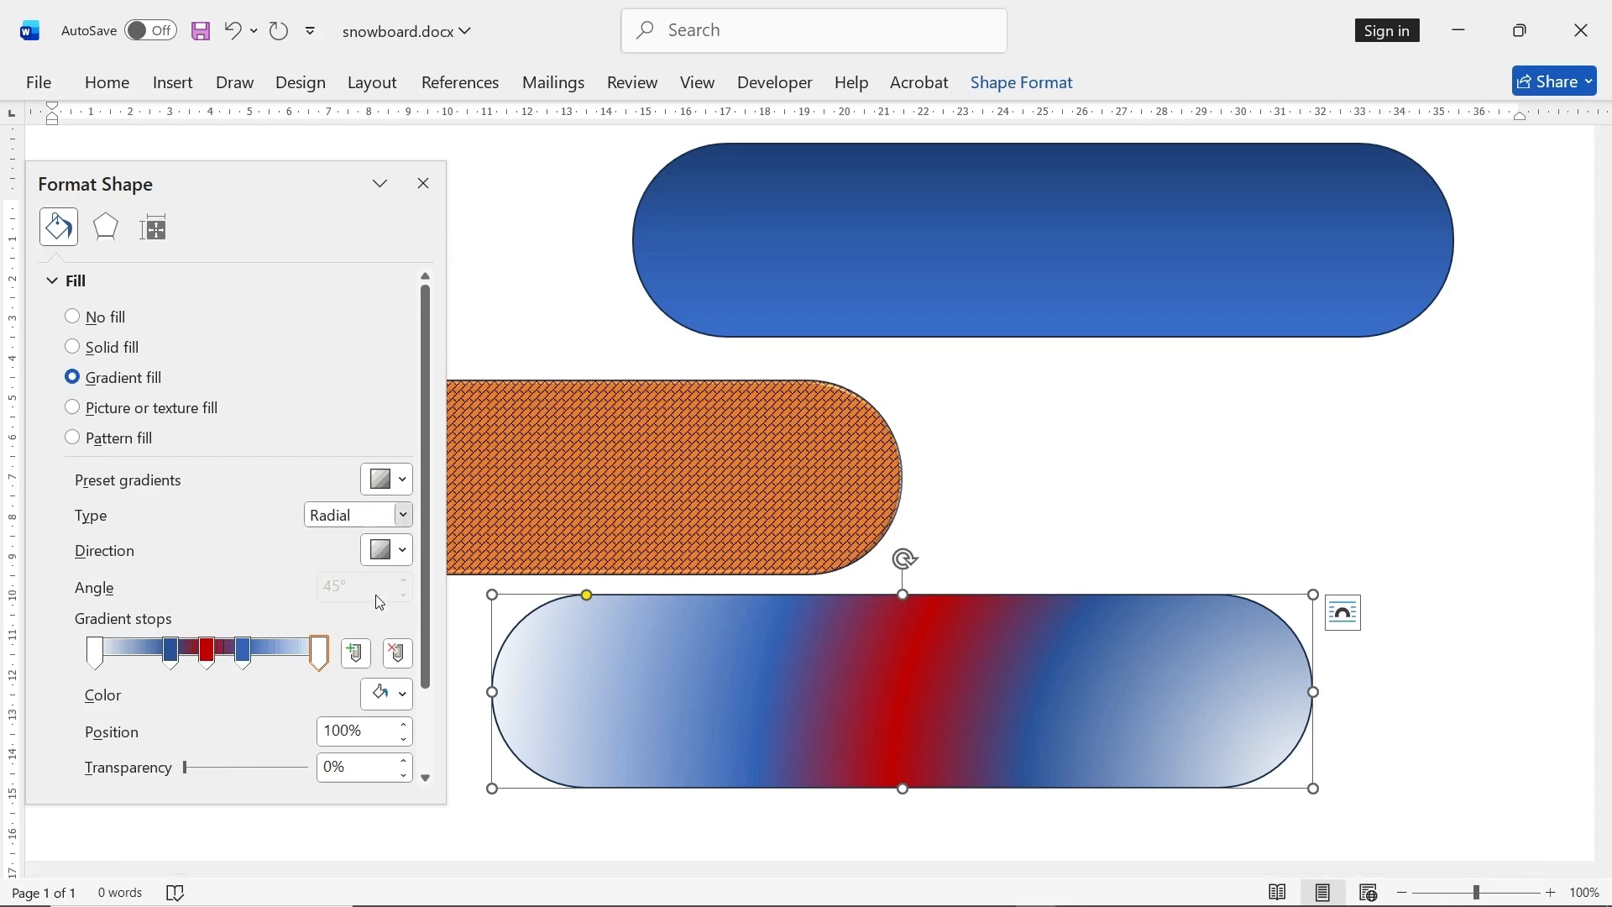
click(406, 516)
click(329, 616)
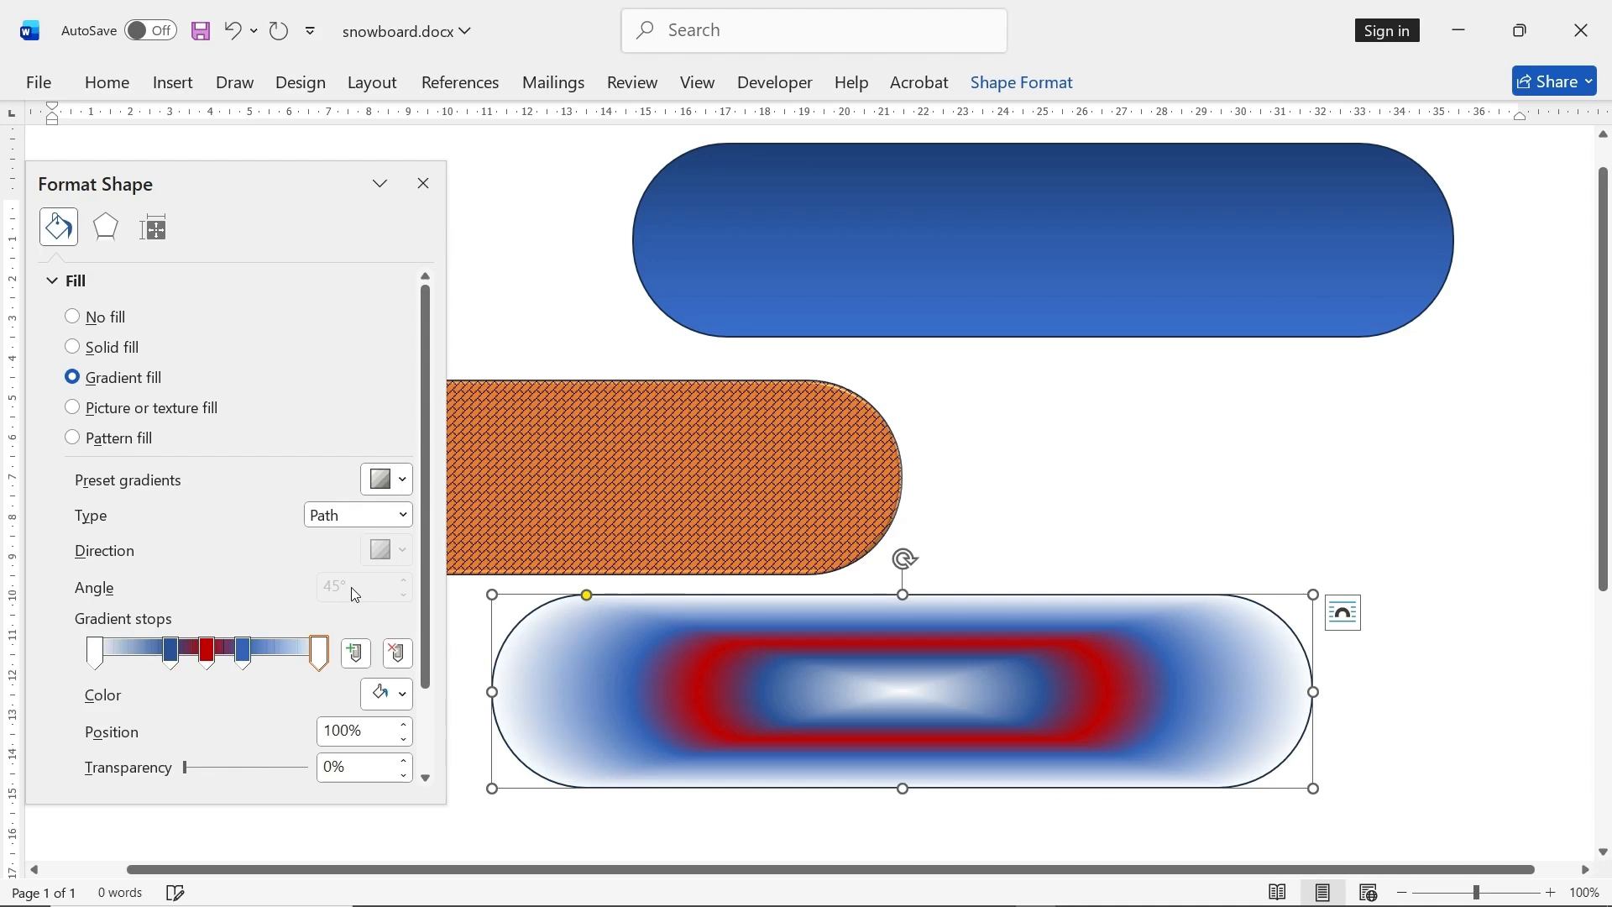
Return the lowest shape's gradient to the Linear type and restore its earlier steep diagonal stripe by undoing.
click(406, 516)
click(359, 541)
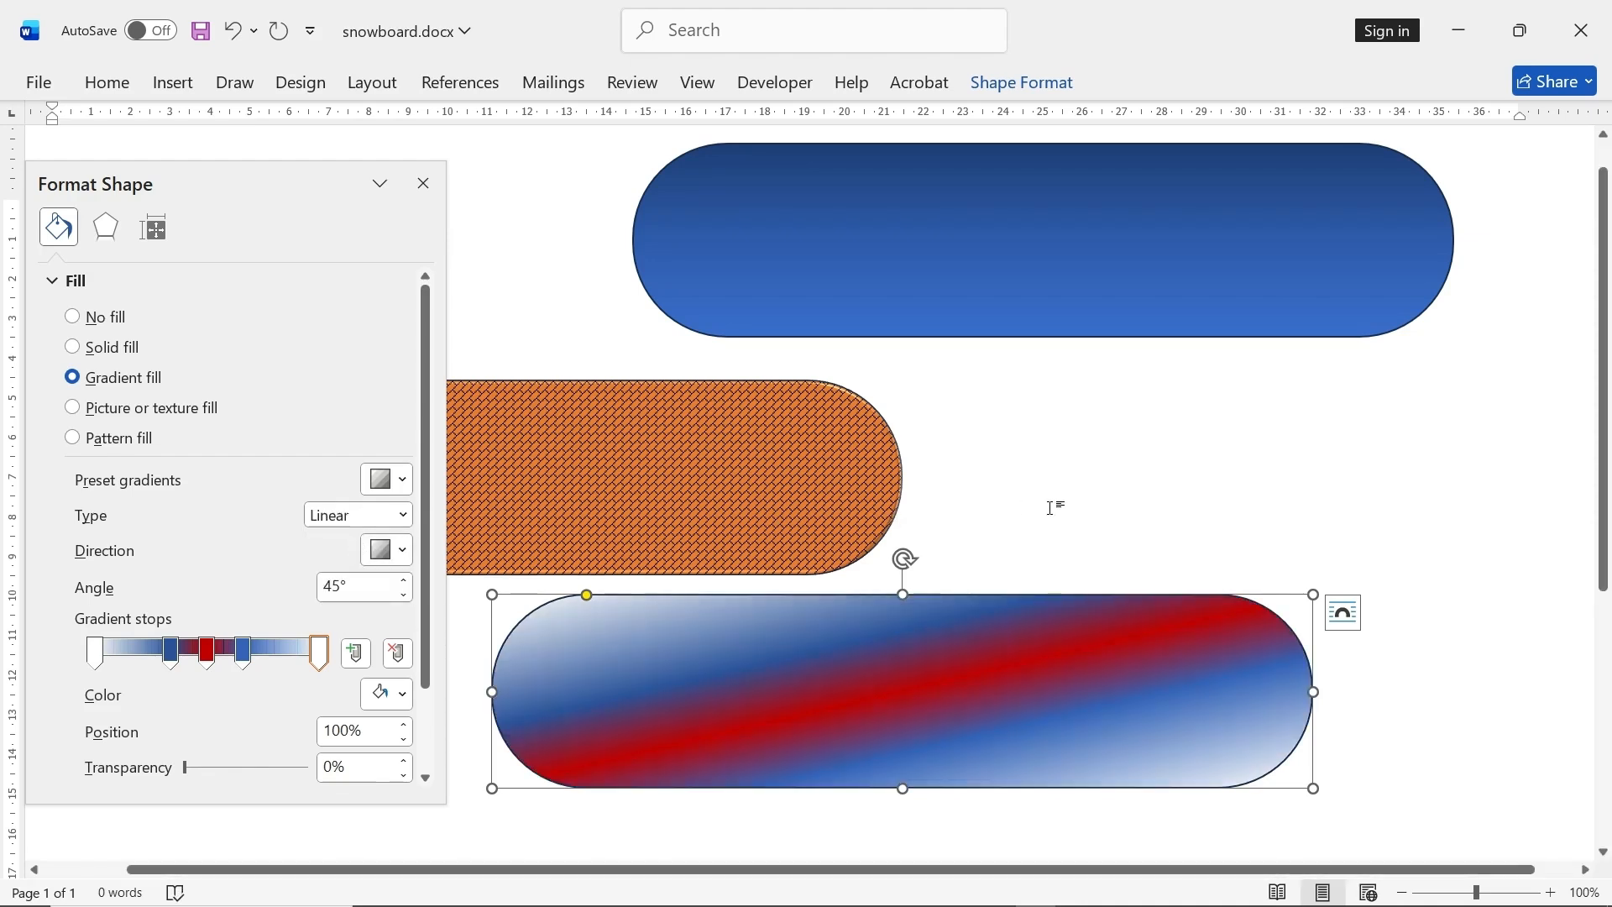
click(279, 34)
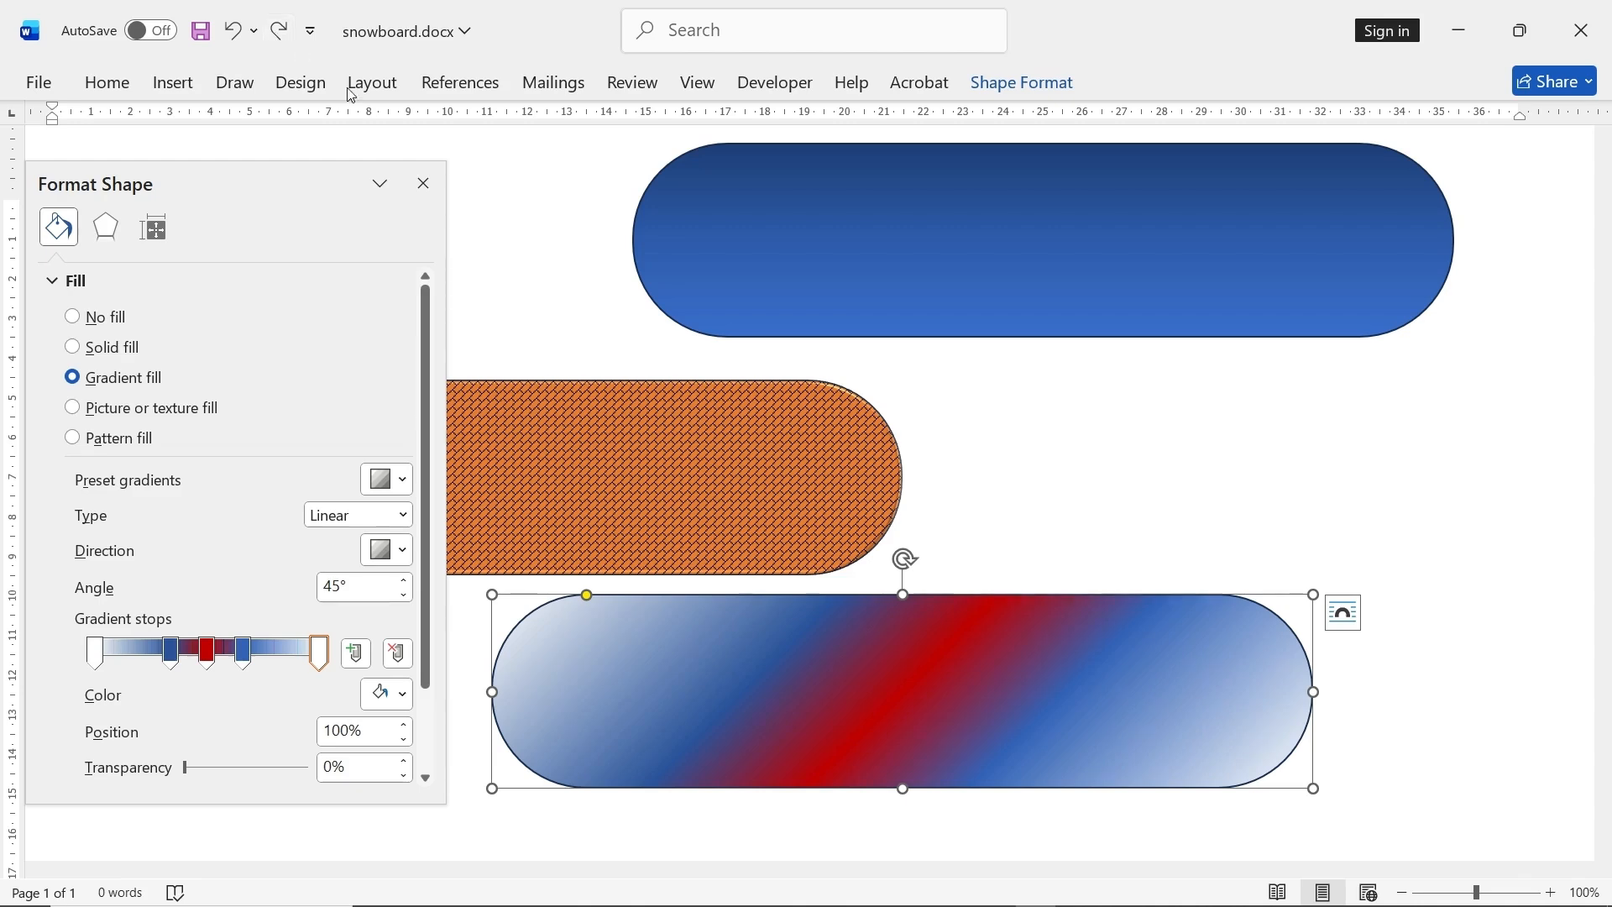
Apply the Round bevel, the first bevel preset, to the lowest white, blue and red shape and deselect it.
click(423, 183)
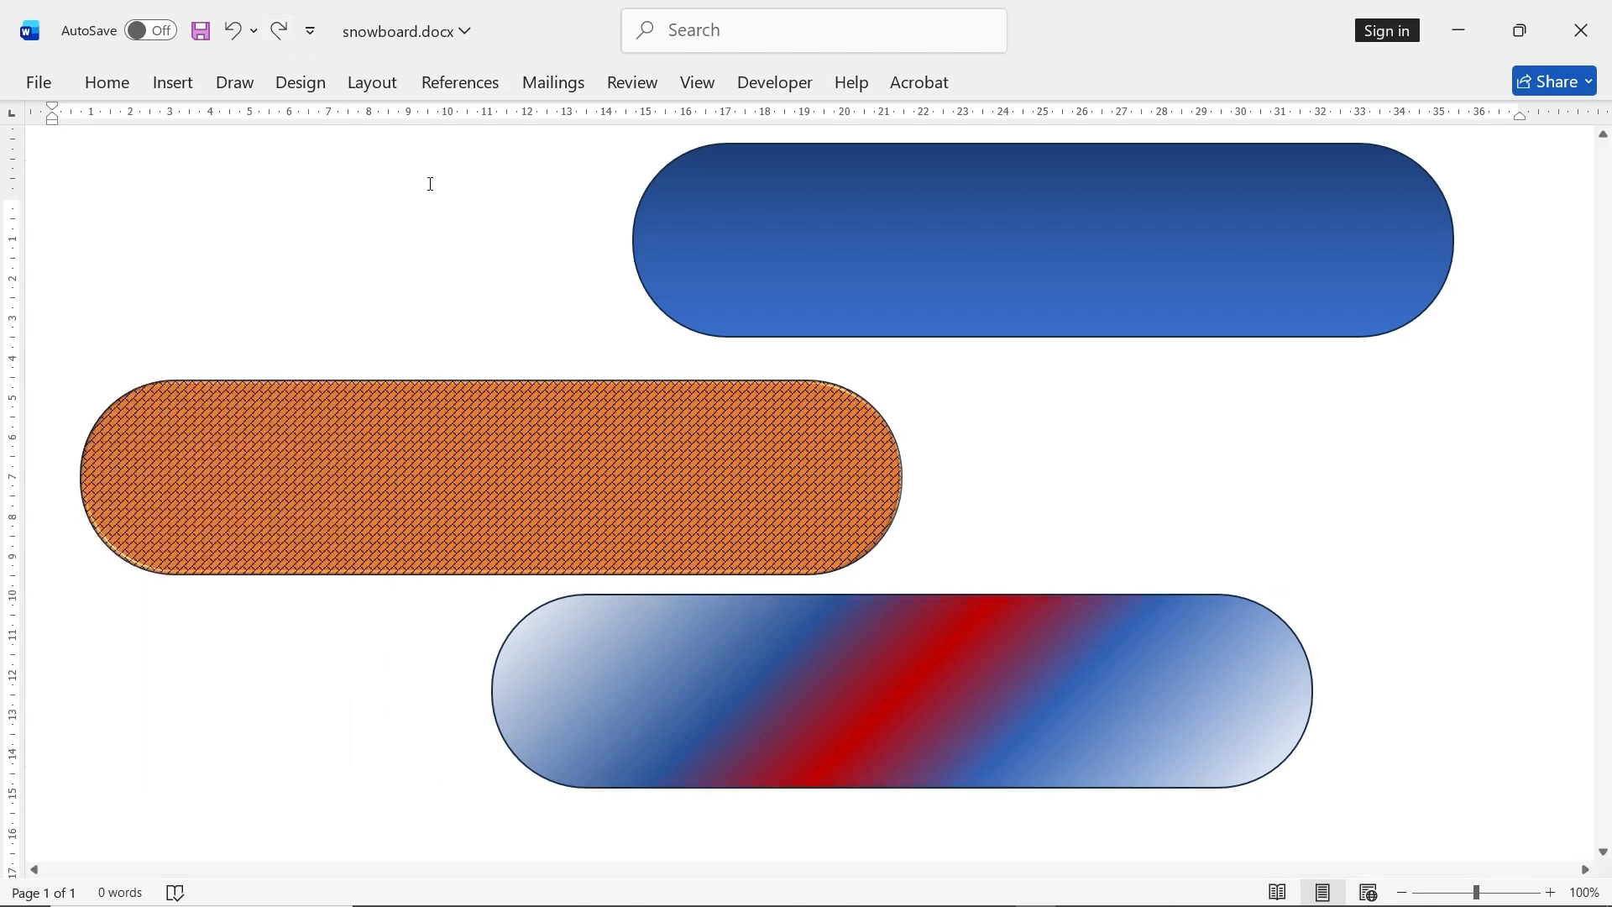
click(1157, 661)
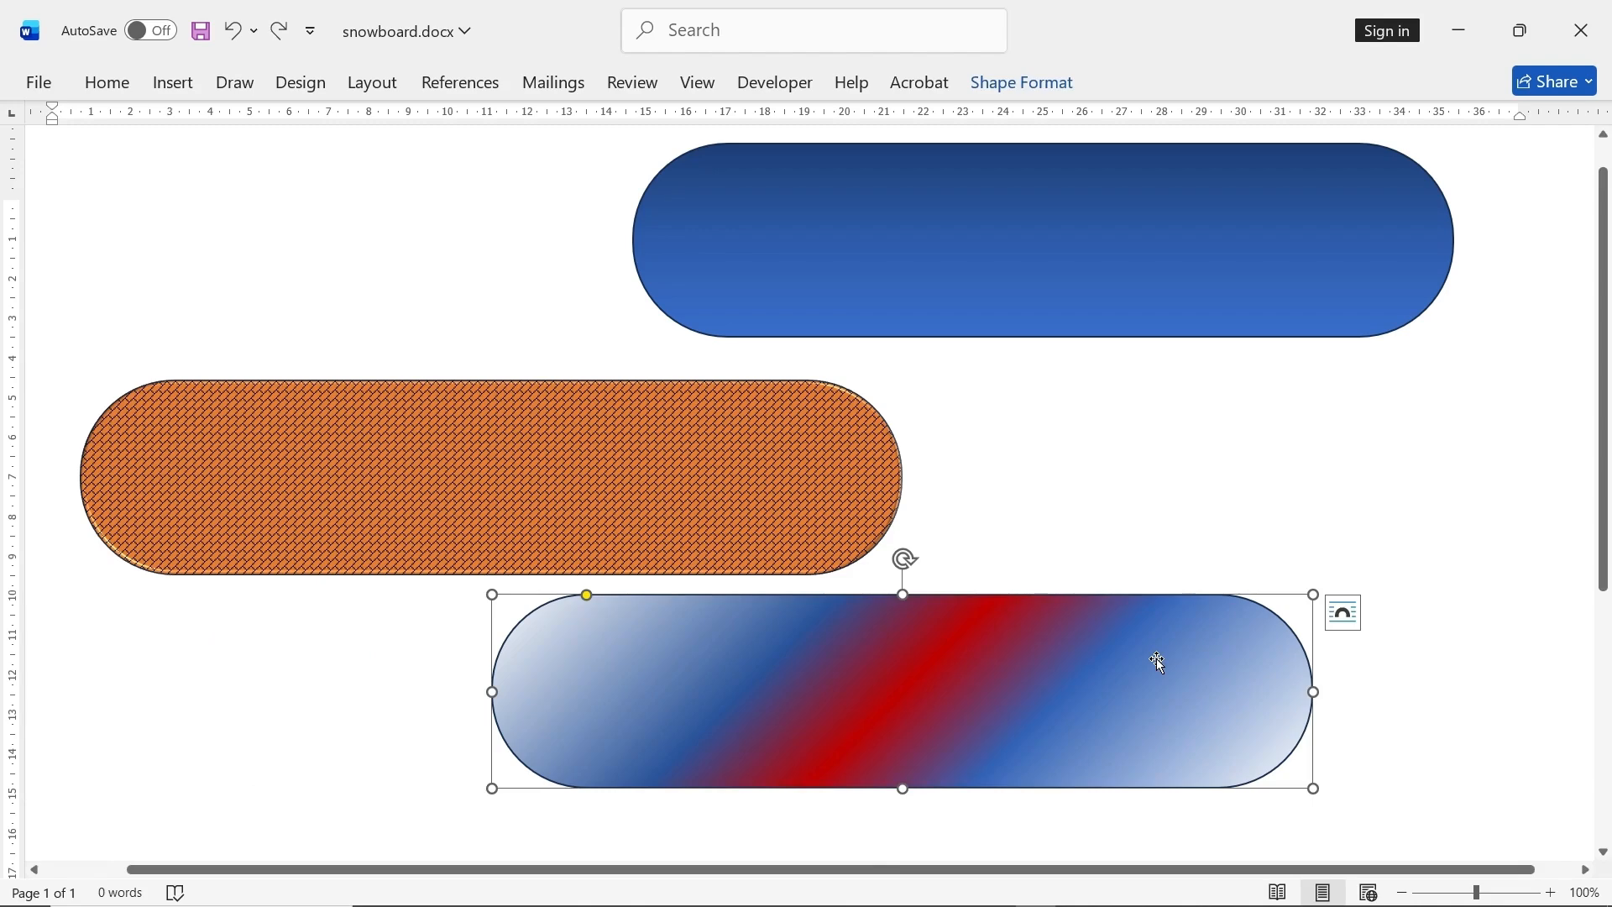
click(1031, 84)
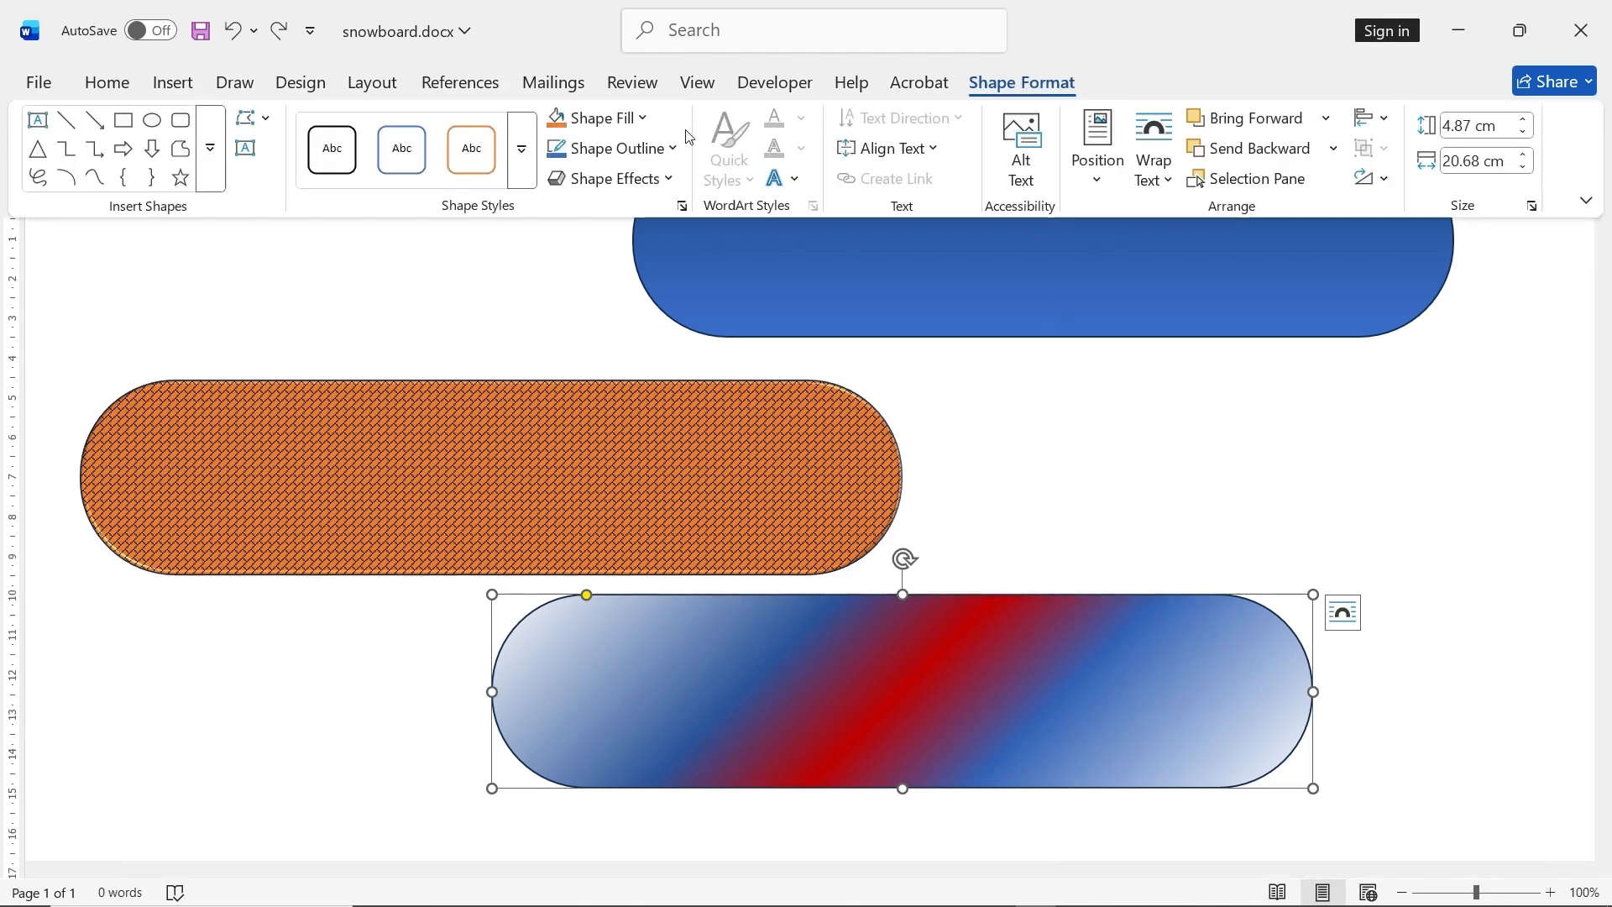
click(615, 179)
mouse_move(638, 481)
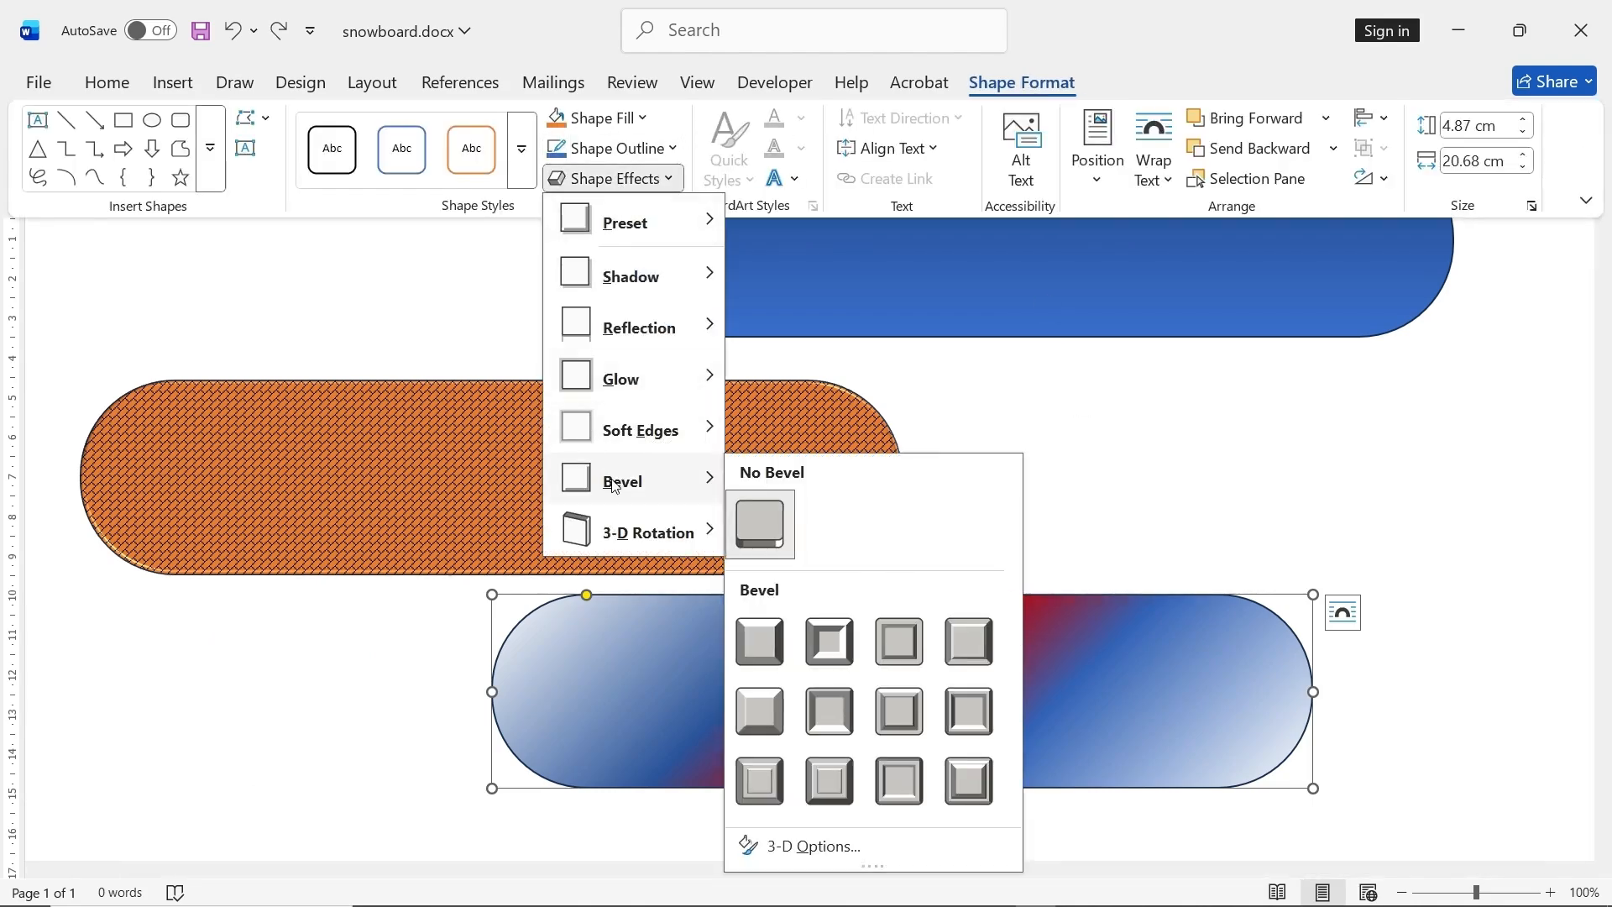
click(767, 642)
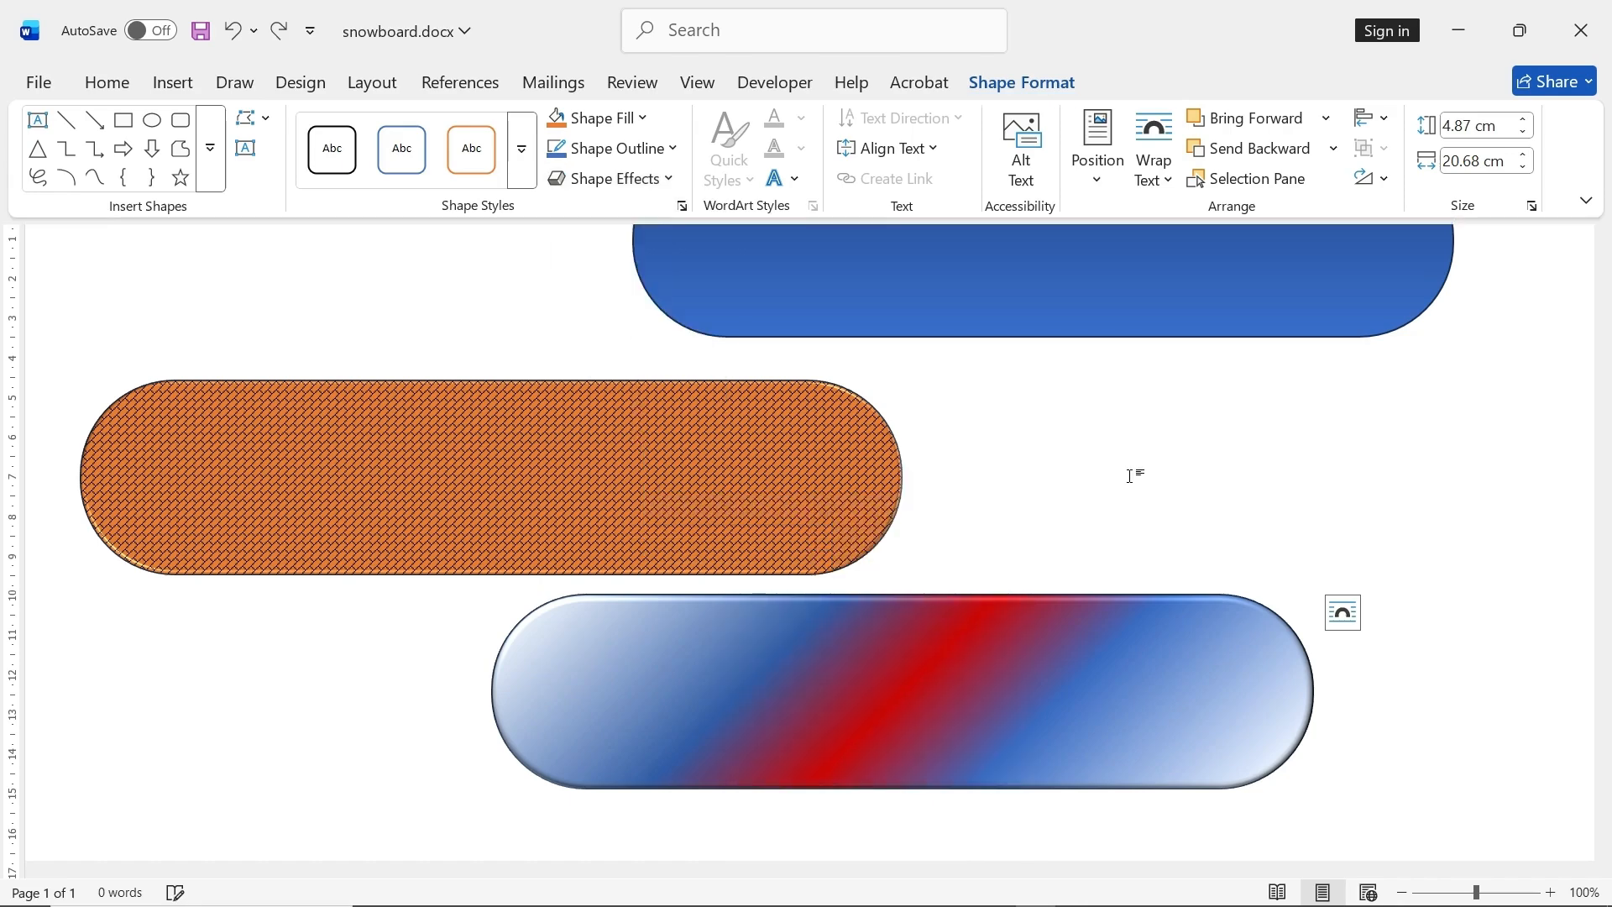
click(1259, 466)
click(1277, 470)
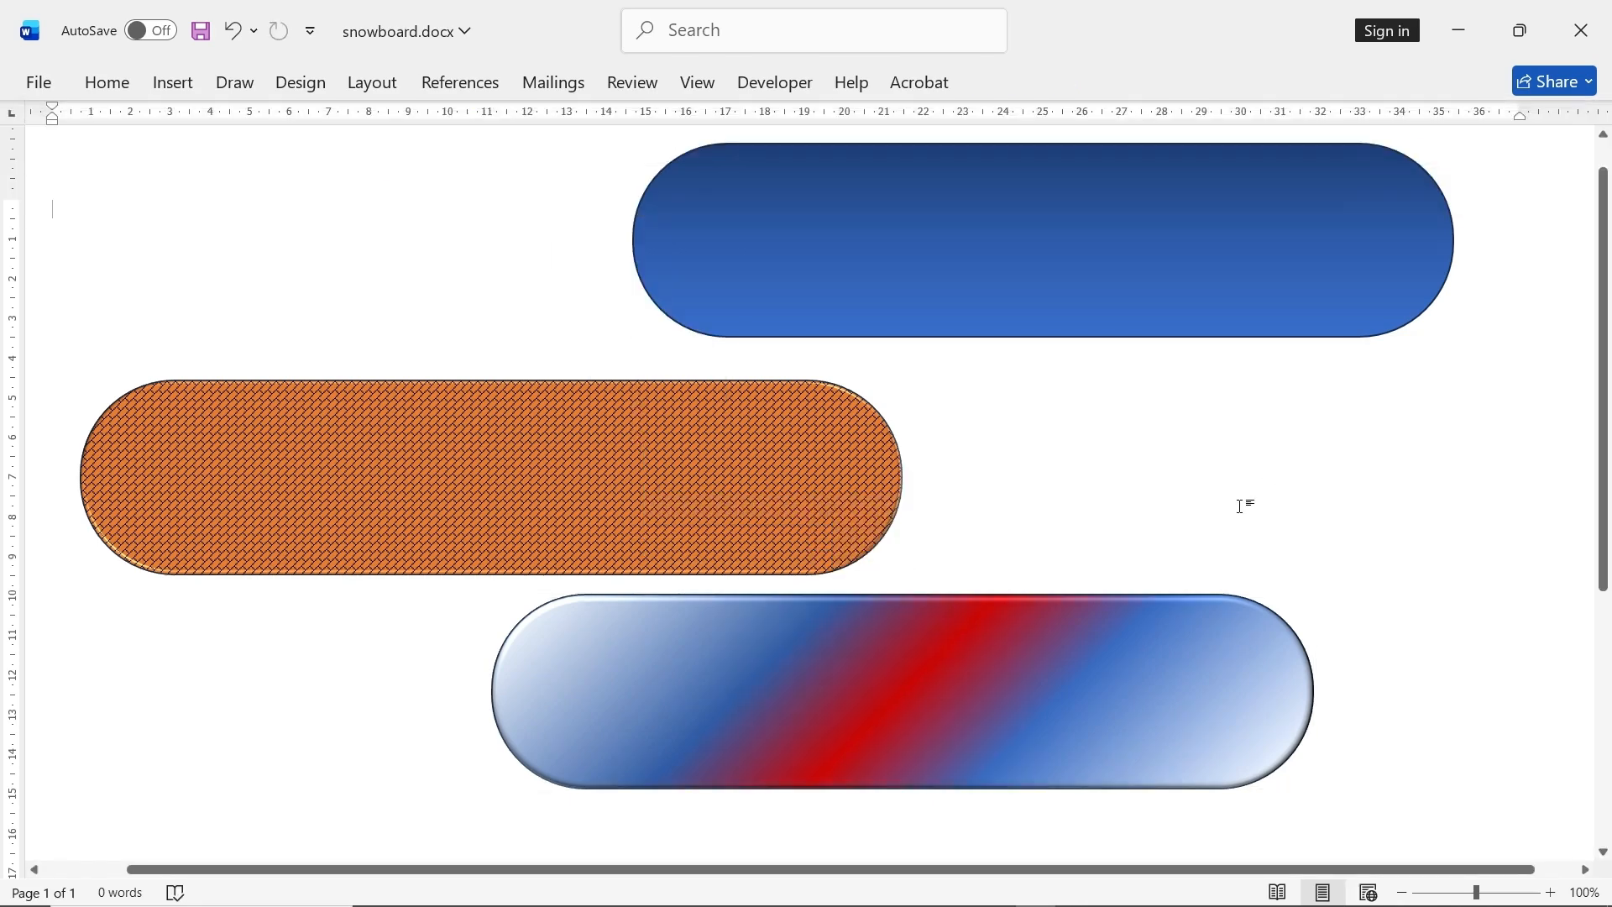